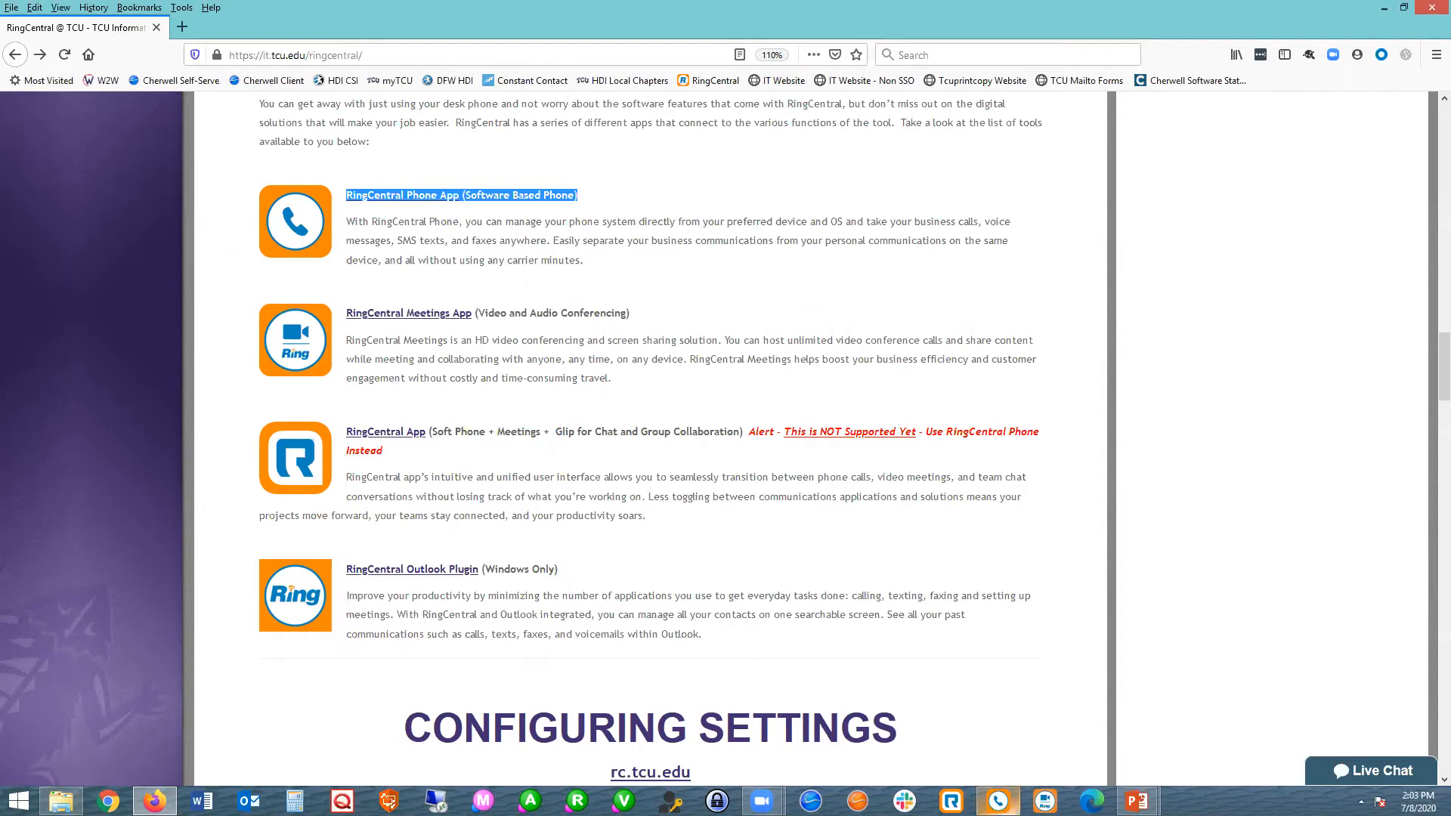
# Switch to the RingCentral Phone app, move its window aside and choose Single Sign On as the sign-in method.
pyautogui.click(997, 801)
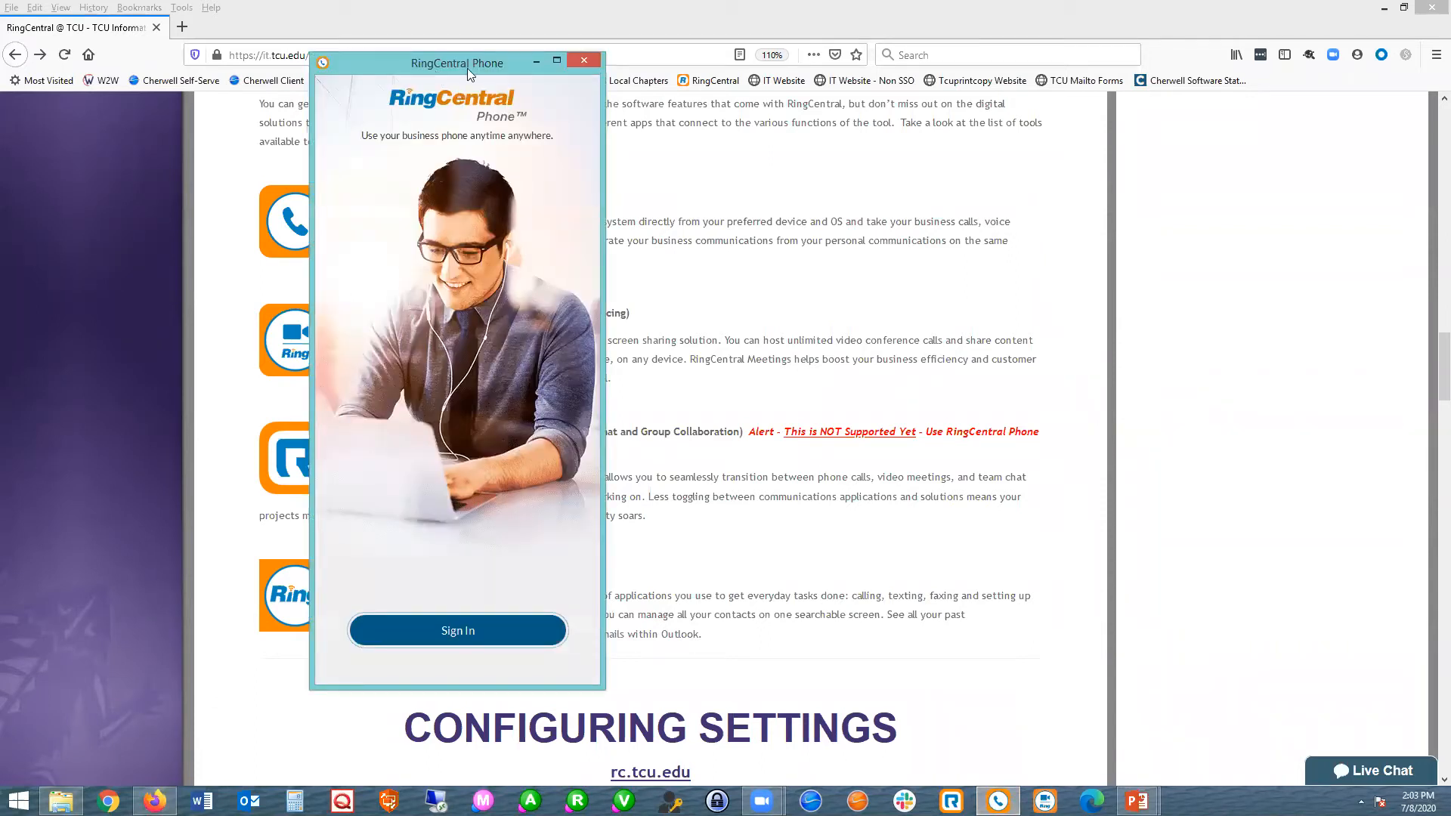
pyautogui.moveTo(449, 66); pyautogui.dragTo(212, 57)
pyautogui.click(241, 623)
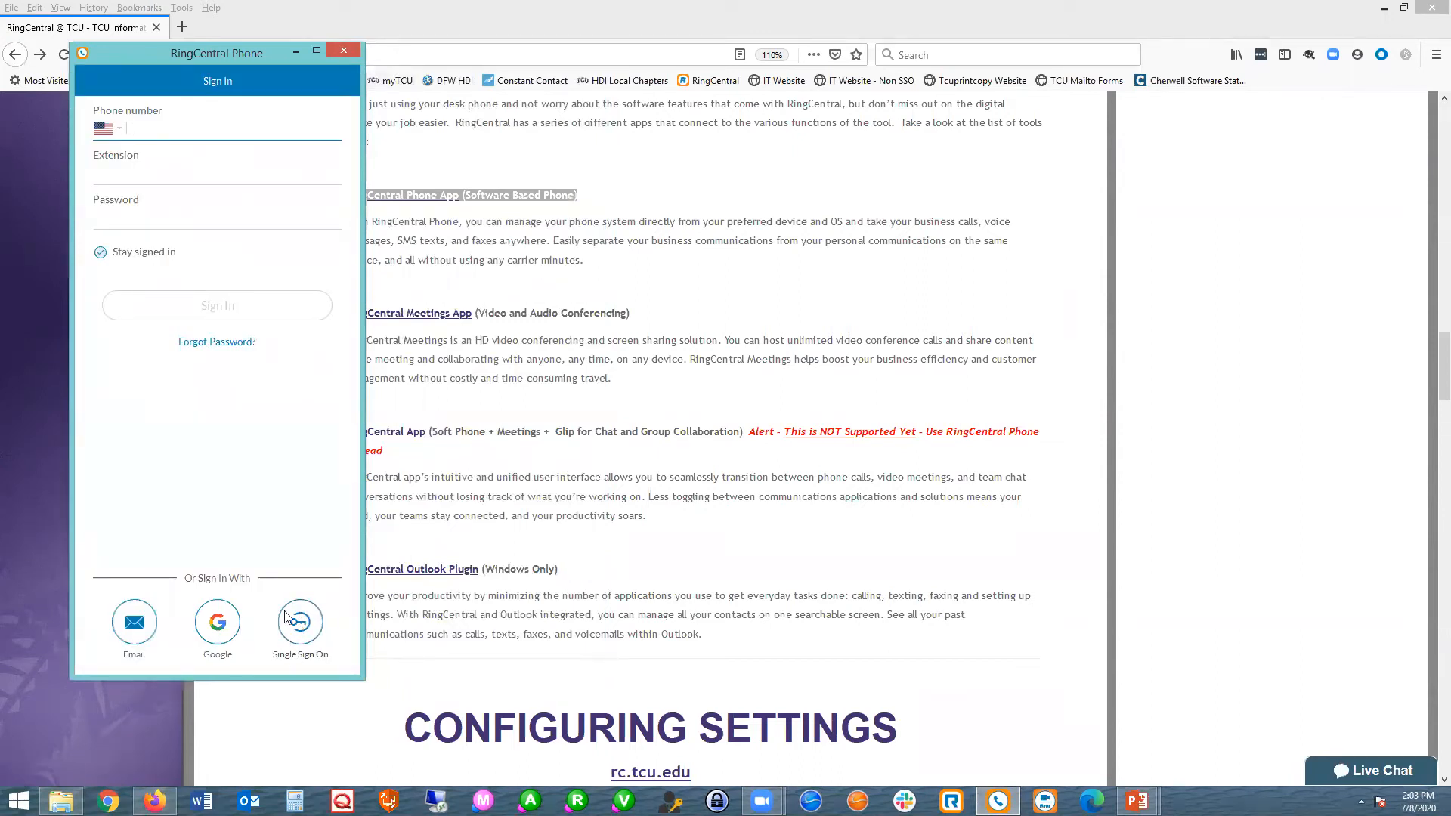
pyautogui.click(302, 621)
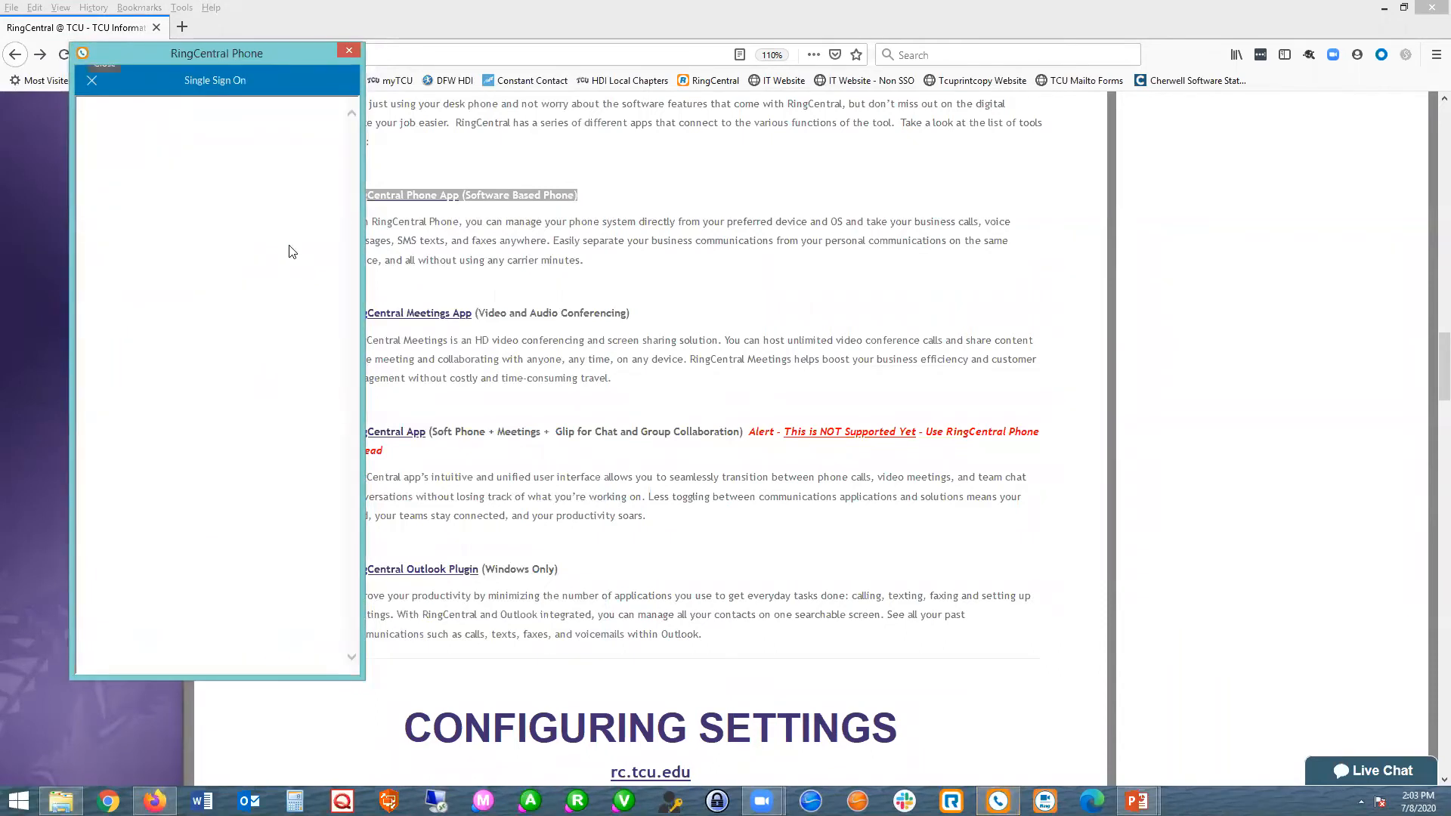
# Enter the account's TCU e-mail address and submit it for single sign-on.
pyautogui.click(210, 199)
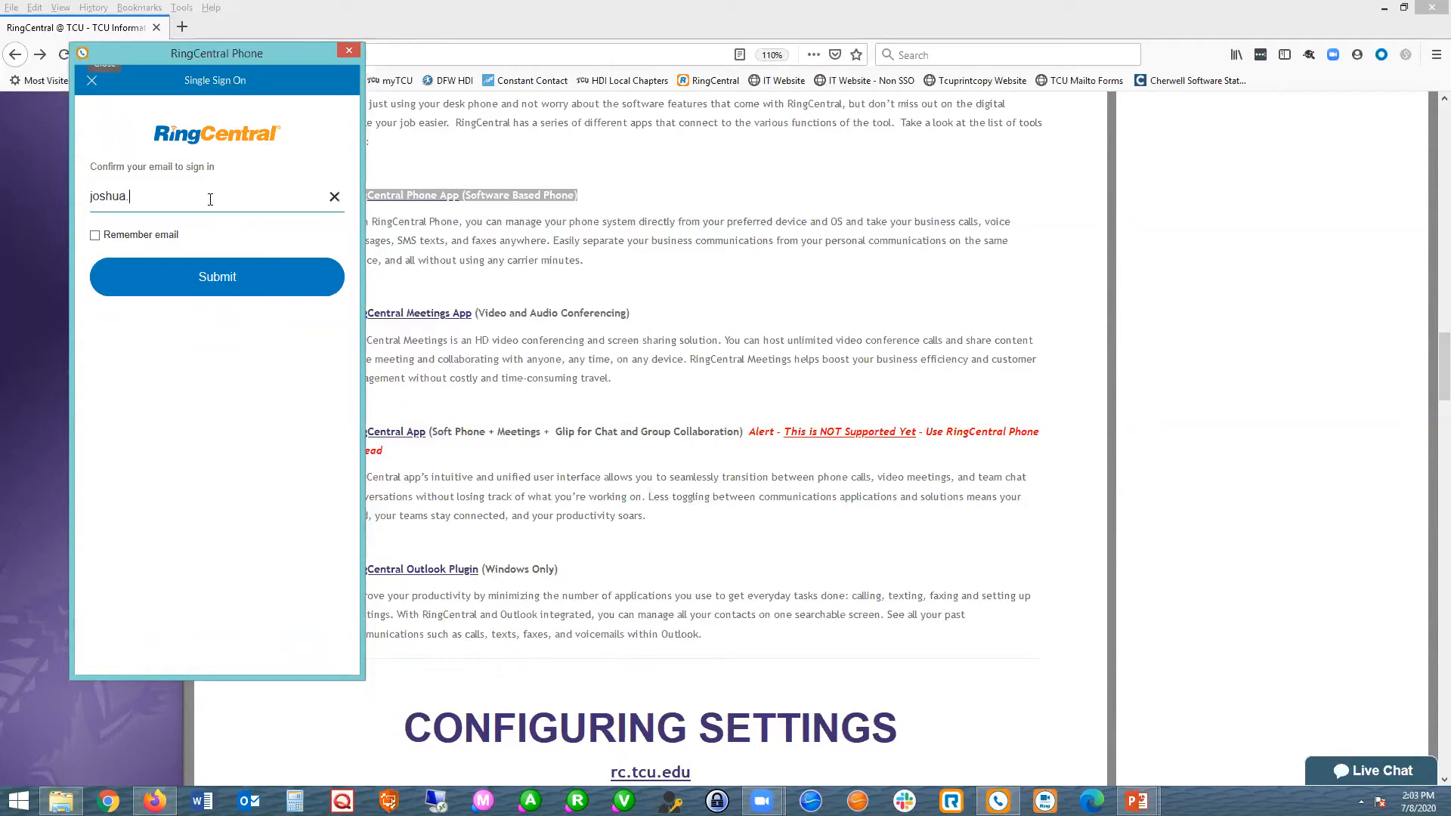
pyautogui.press('Return')
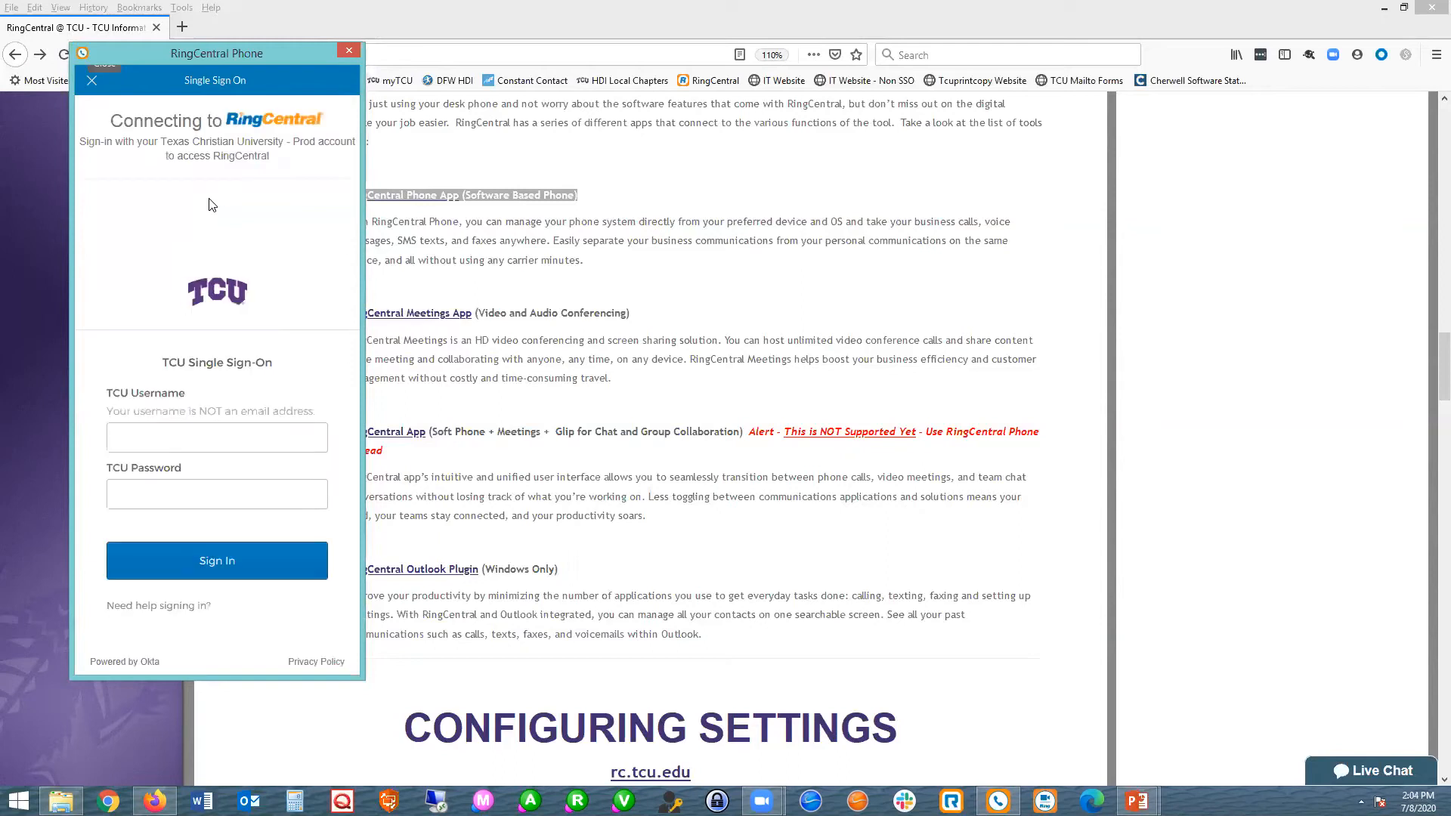
# Sign in with the TCU username and password, and dismiss the softphone installation limit notice.
pyautogui.click(183, 428)
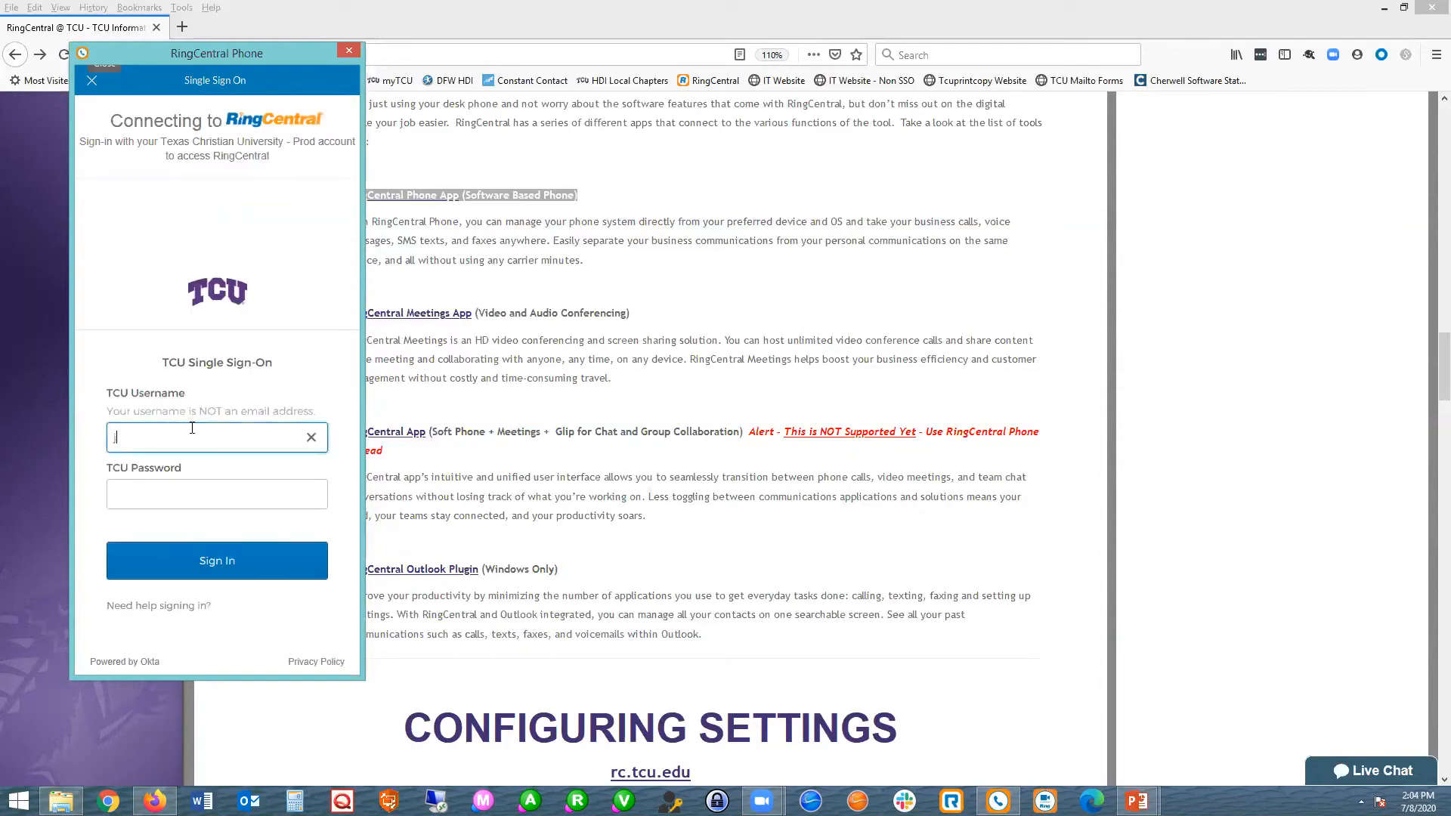
pyautogui.press('Tab')
pyautogui.write('•••••••••')
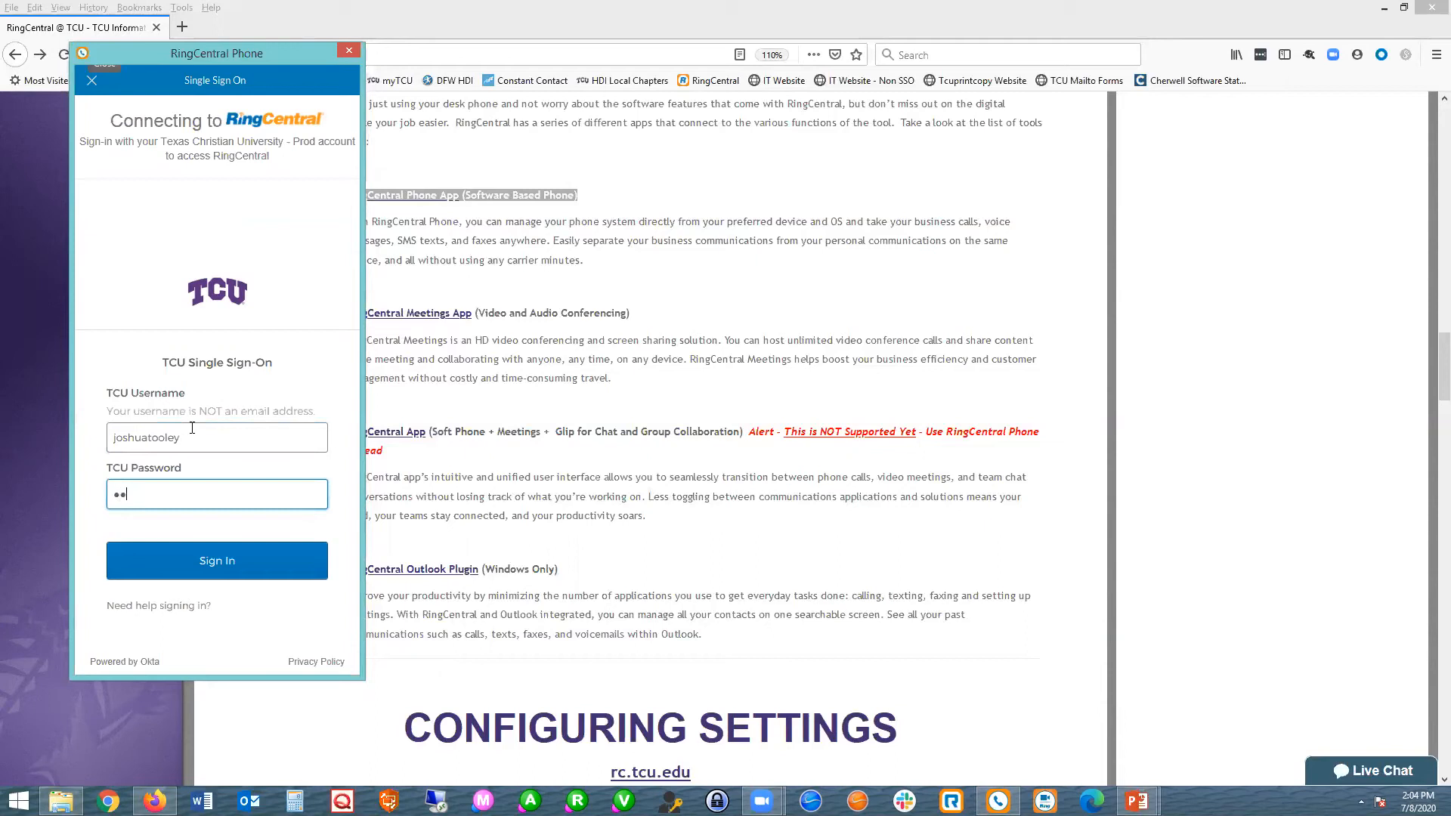
pyautogui.press('Return')
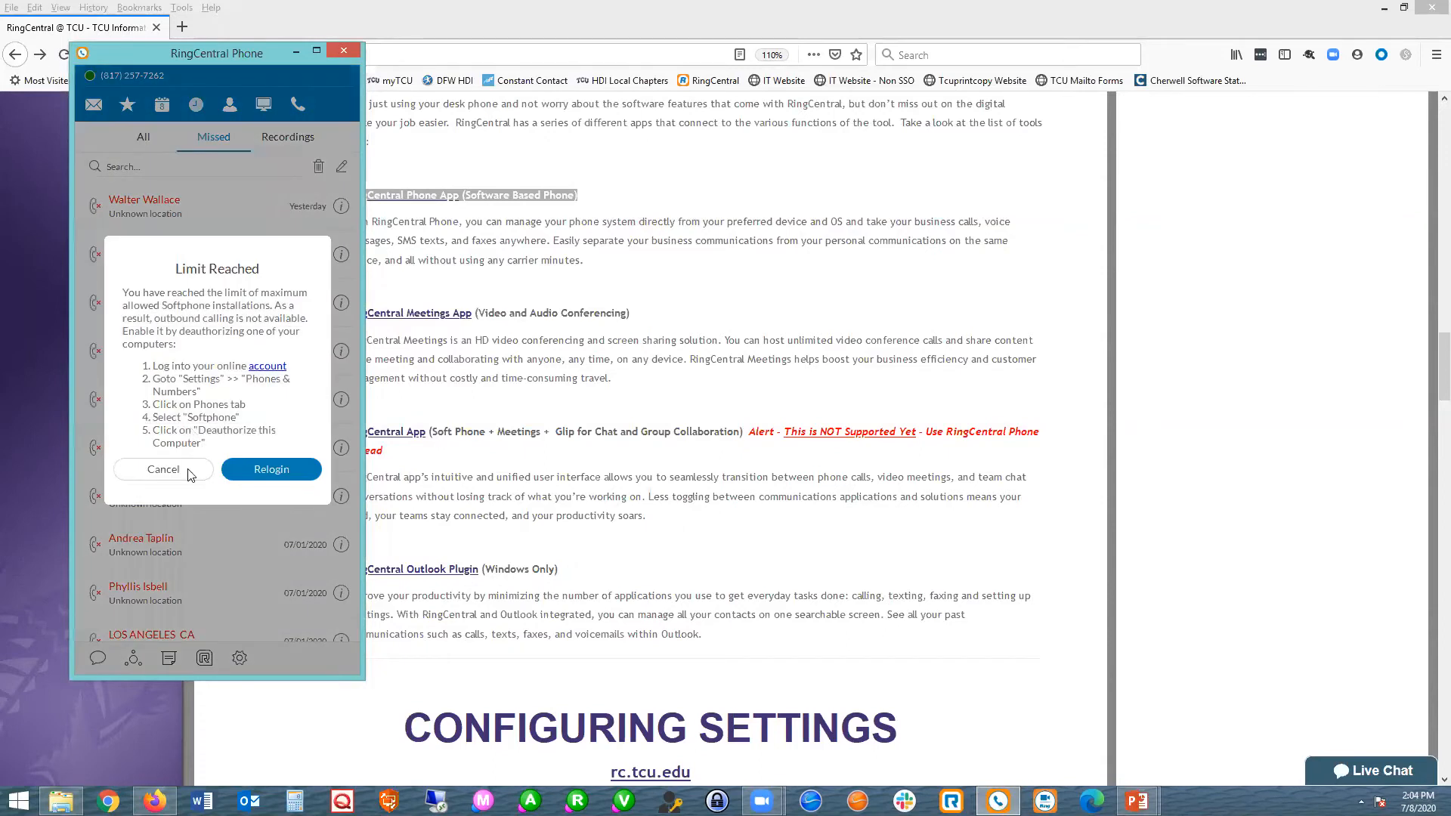
pyautogui.click(189, 472)
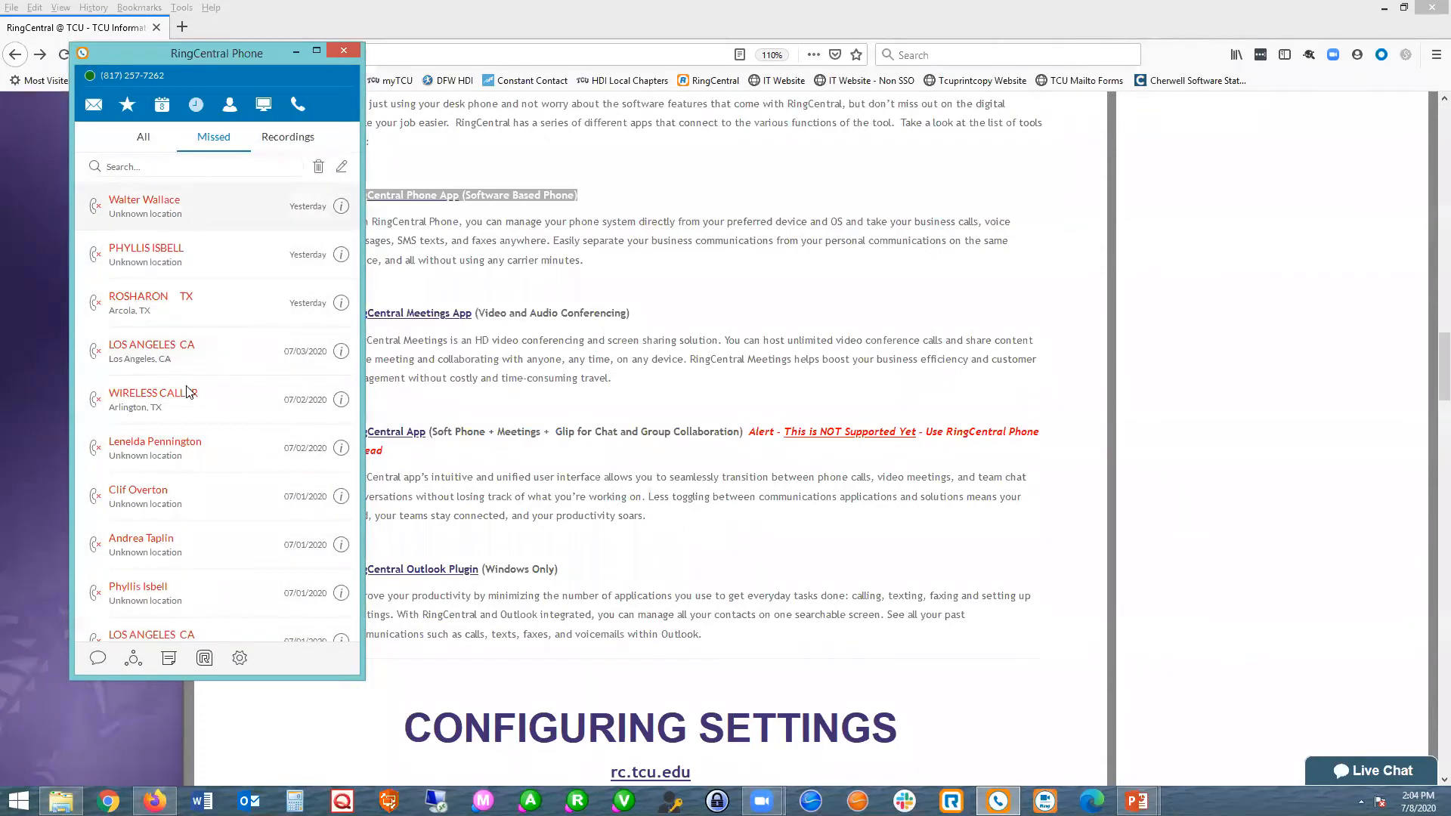
# Look through the messages, favorites and calendar views of the phone app.
pyautogui.click(87, 107)
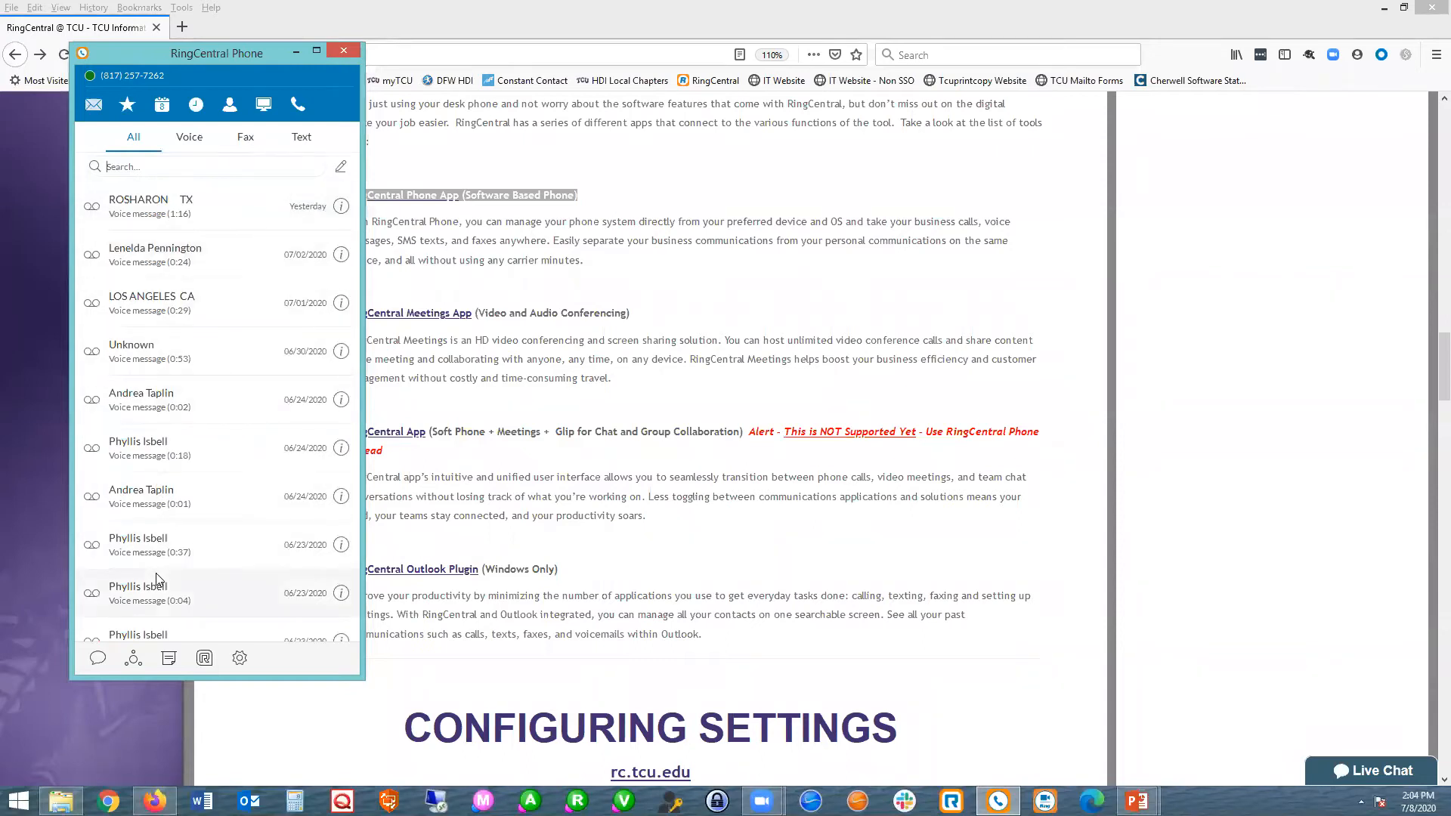
pyautogui.click(127, 106)
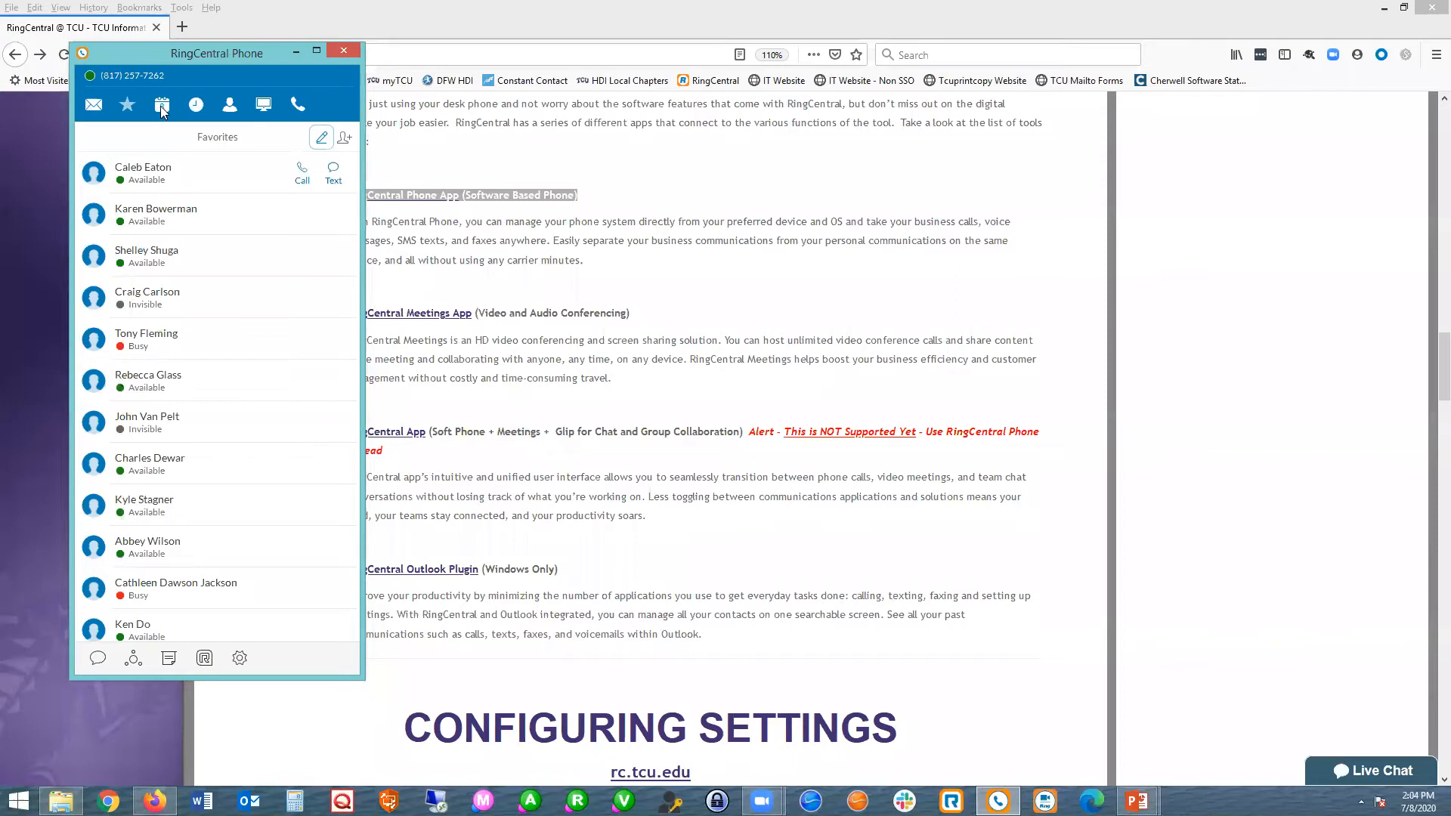
pyautogui.click(194, 107)
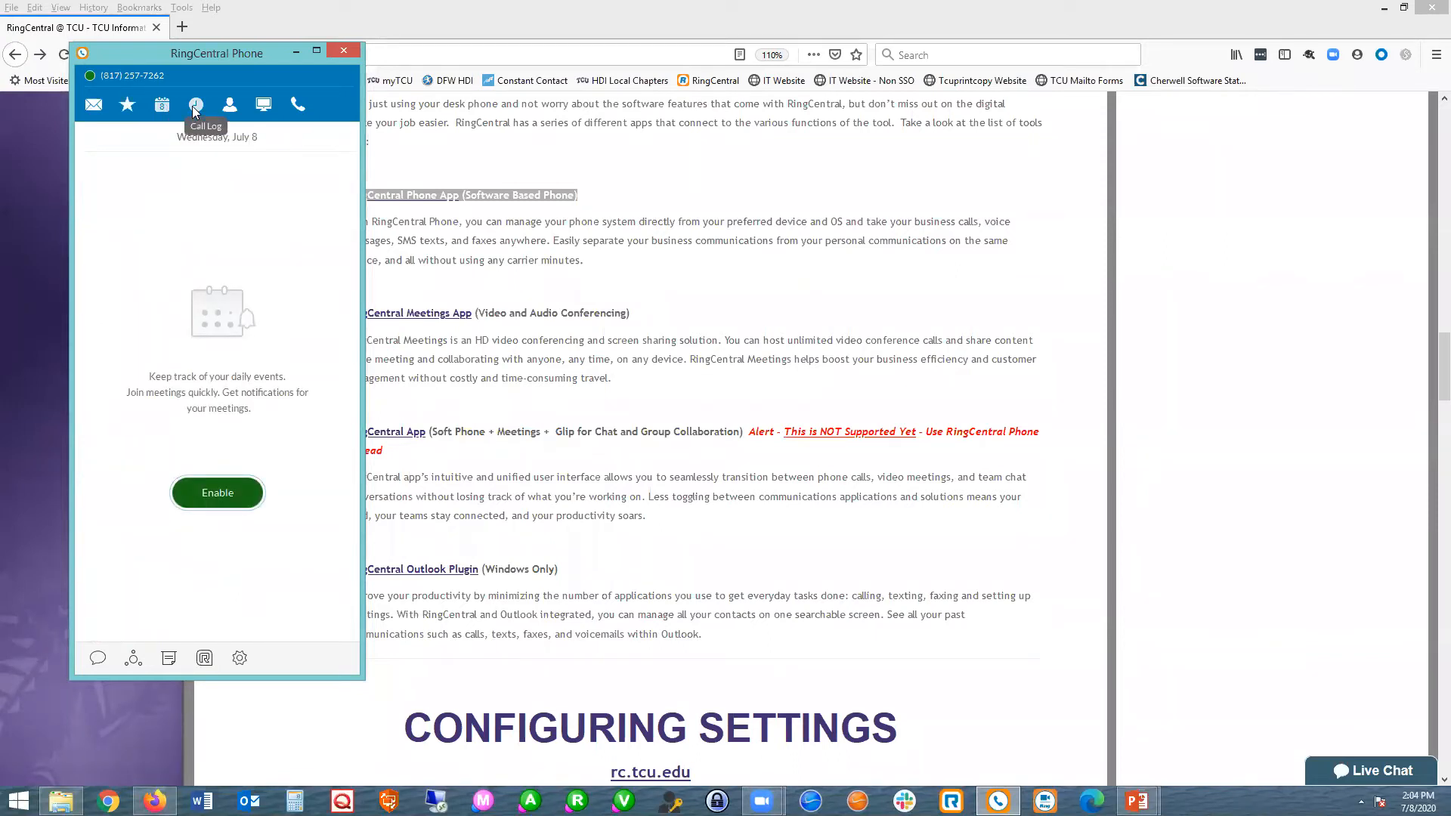
# Review the missed calls and recordings in the call log, and return to the list of all calls.
pyautogui.click(194, 108)
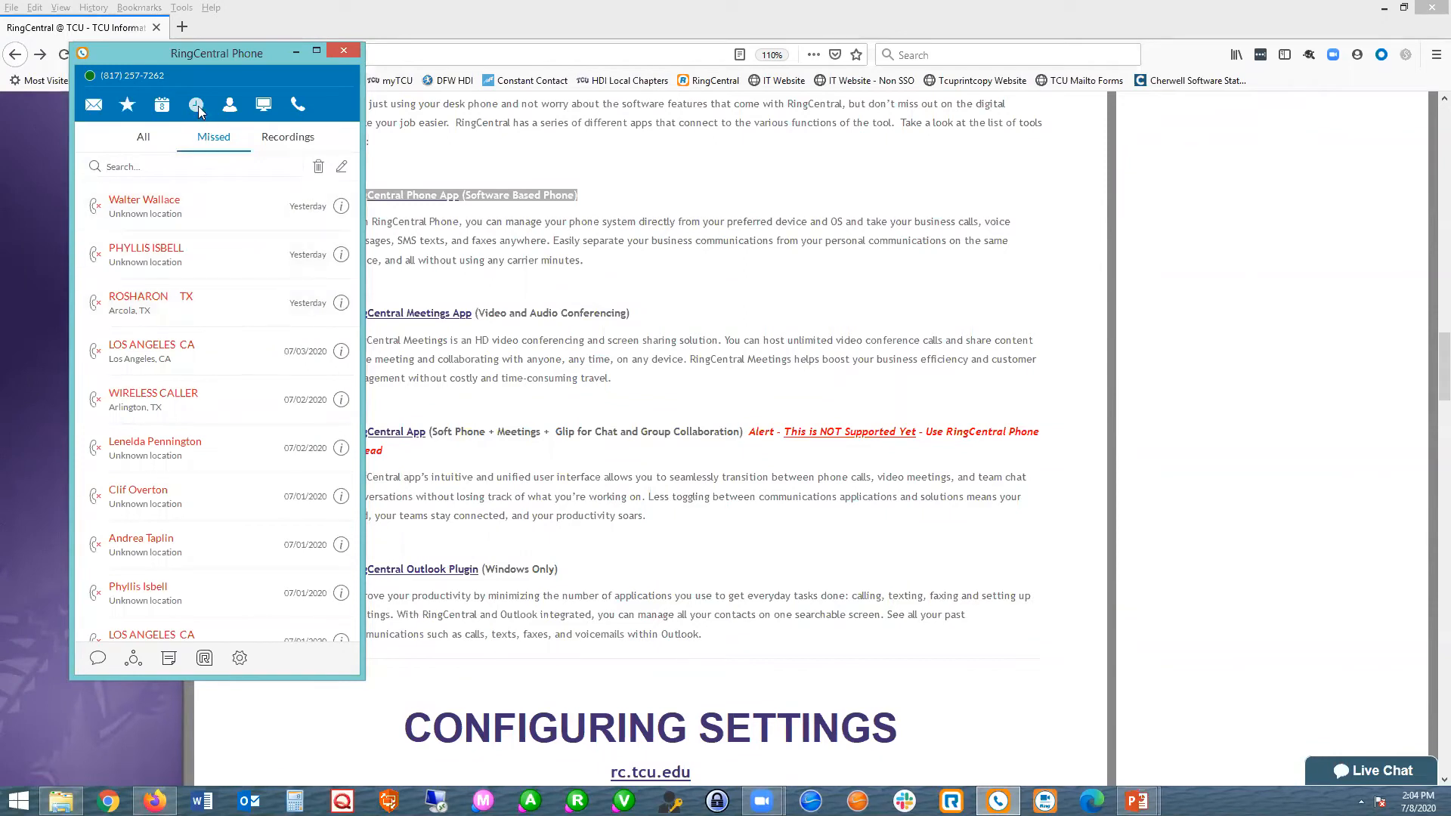
pyautogui.click(140, 144)
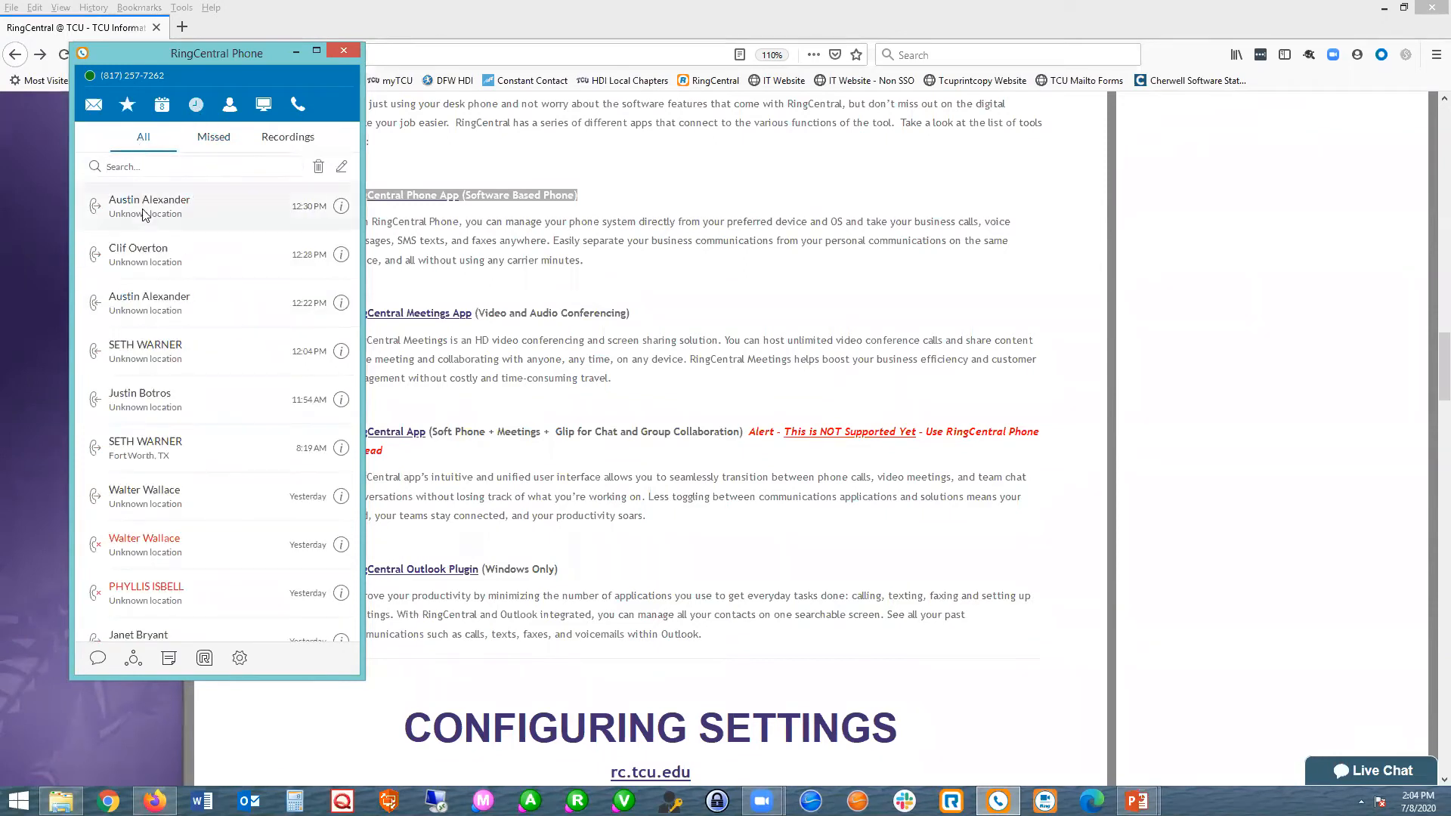
pyautogui.click(206, 145)
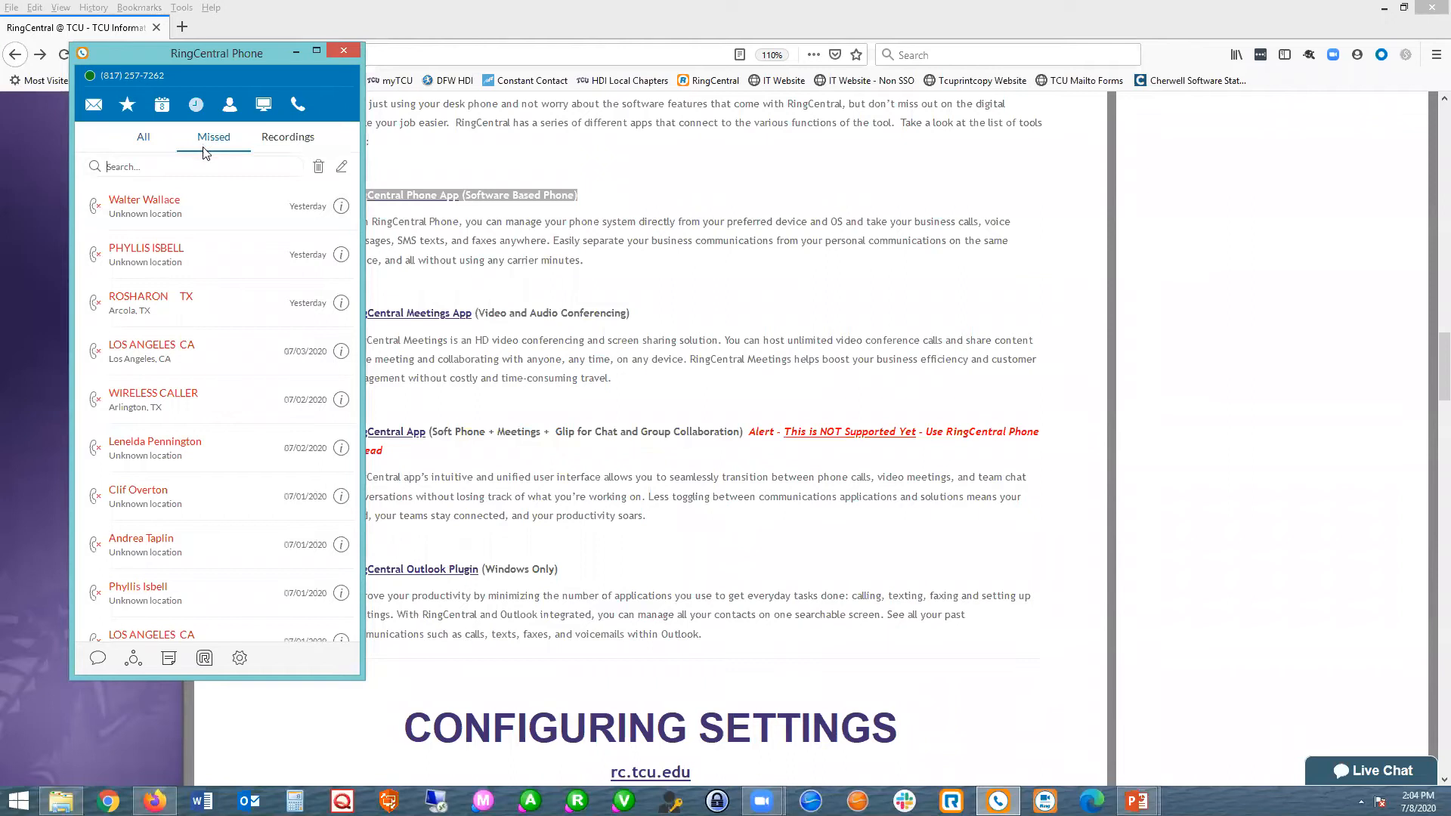
pyautogui.click(286, 143)
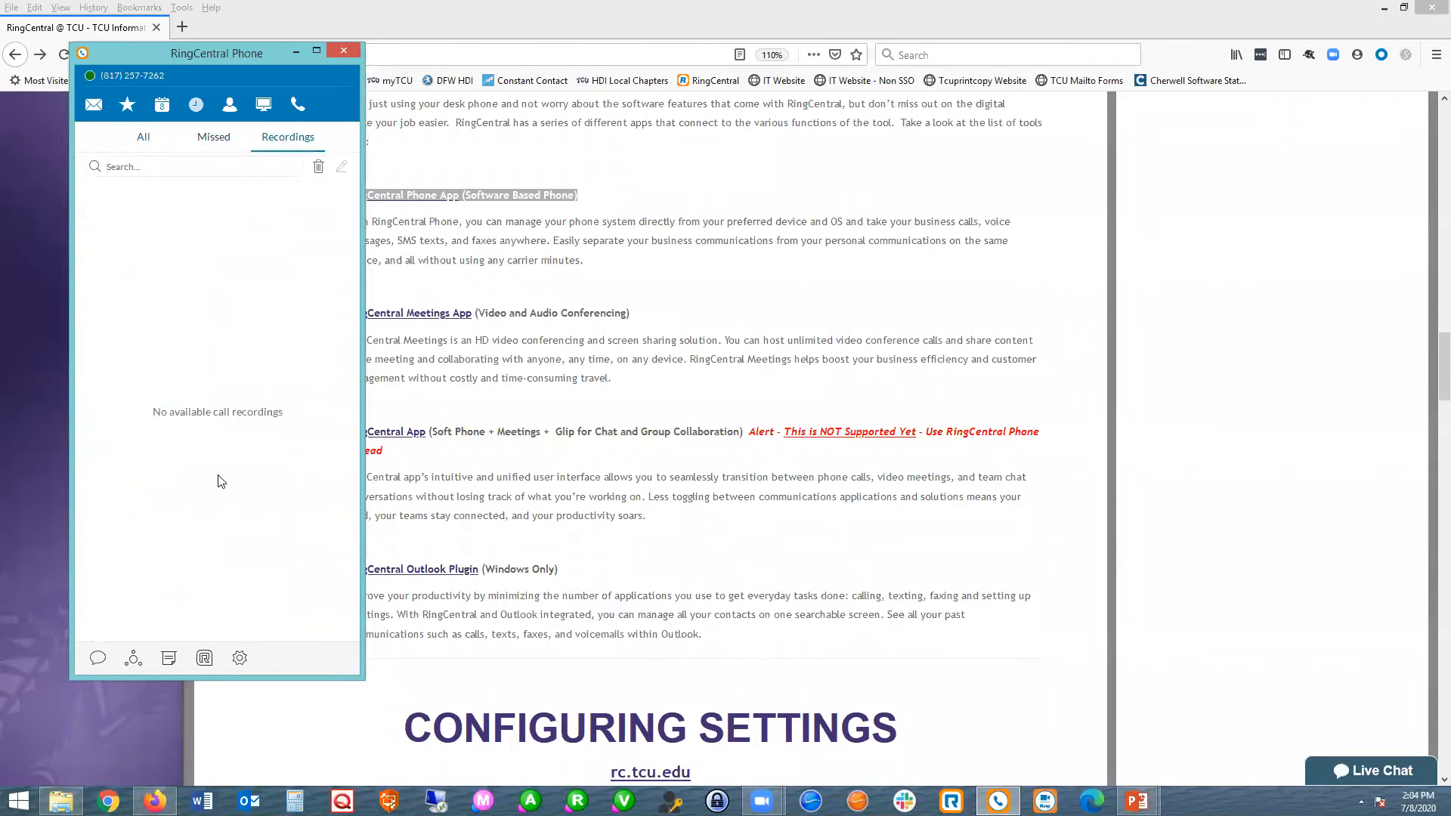
pyautogui.click(143, 140)
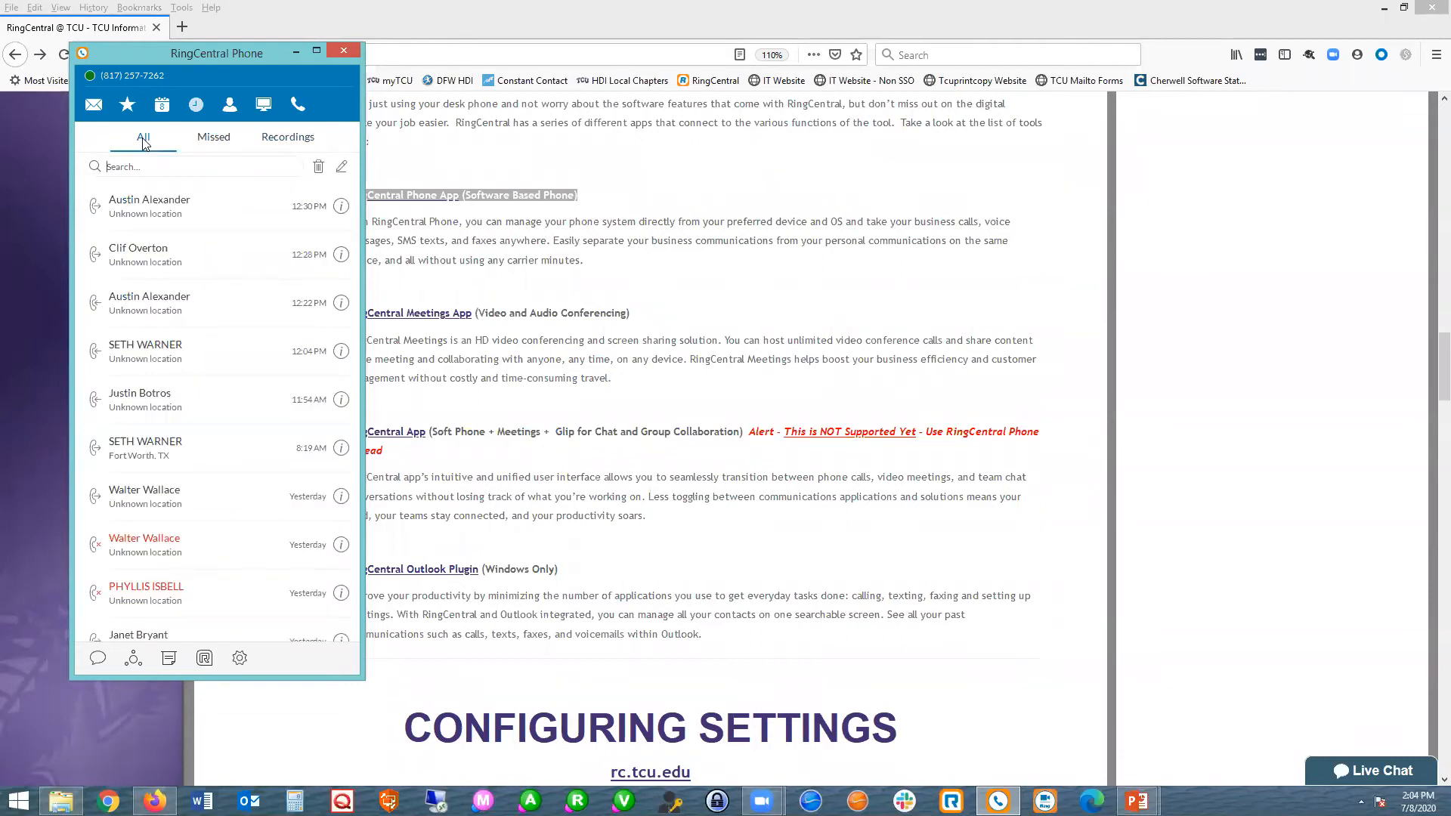
# Search the contacts for a colleague by full name and view that person's contact details.
pyautogui.click(231, 105)
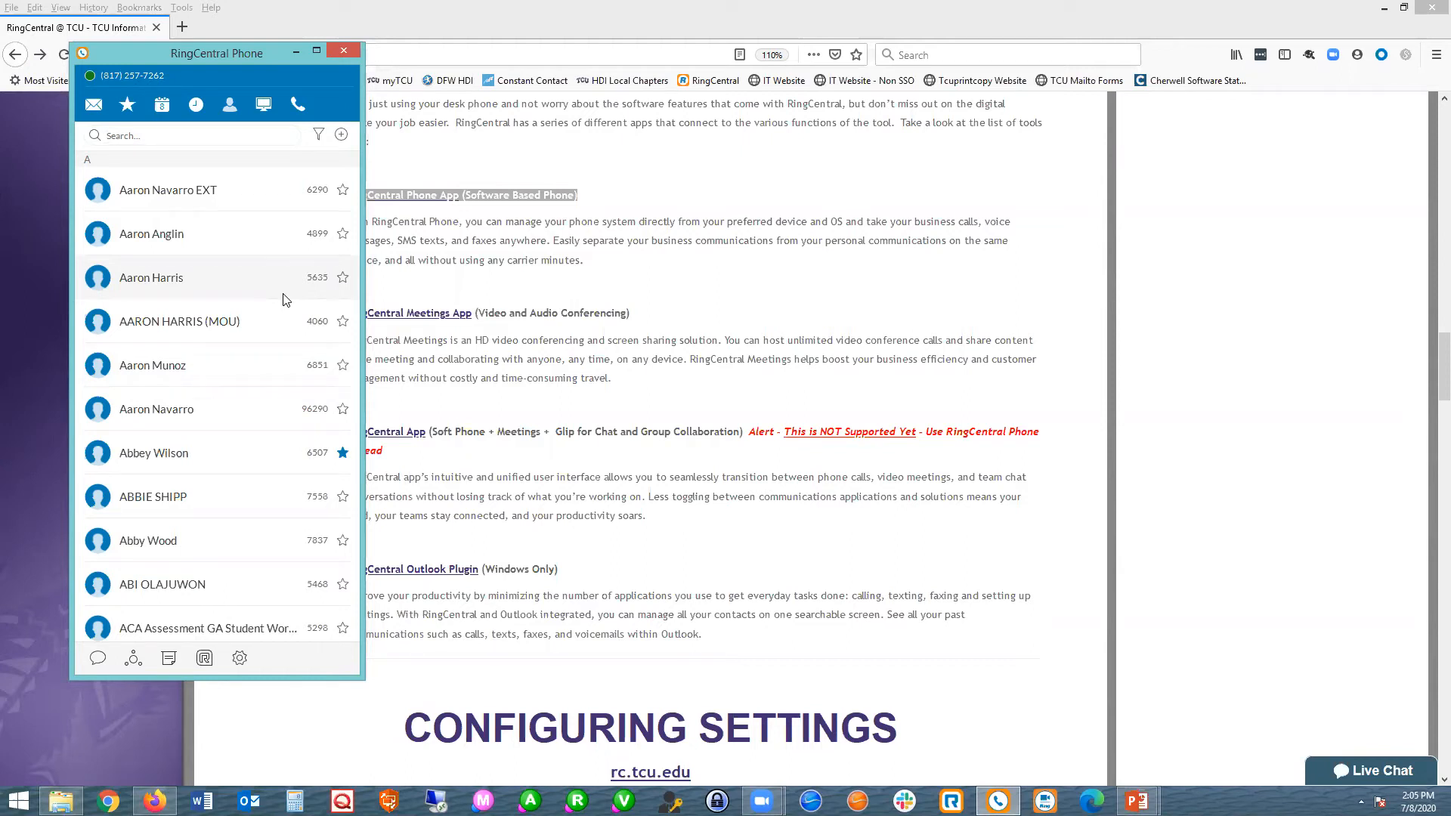
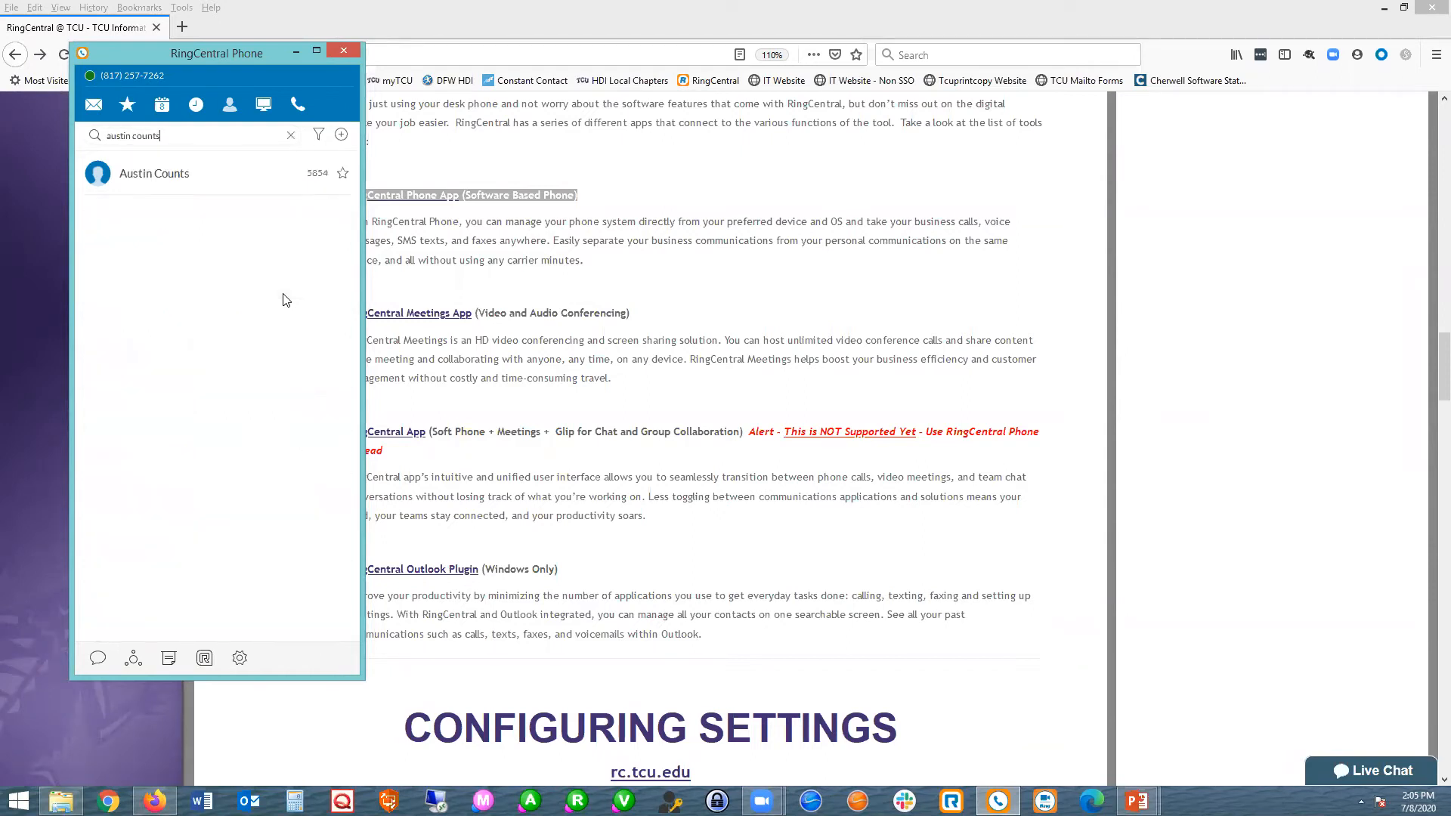
pyautogui.click(254, 182)
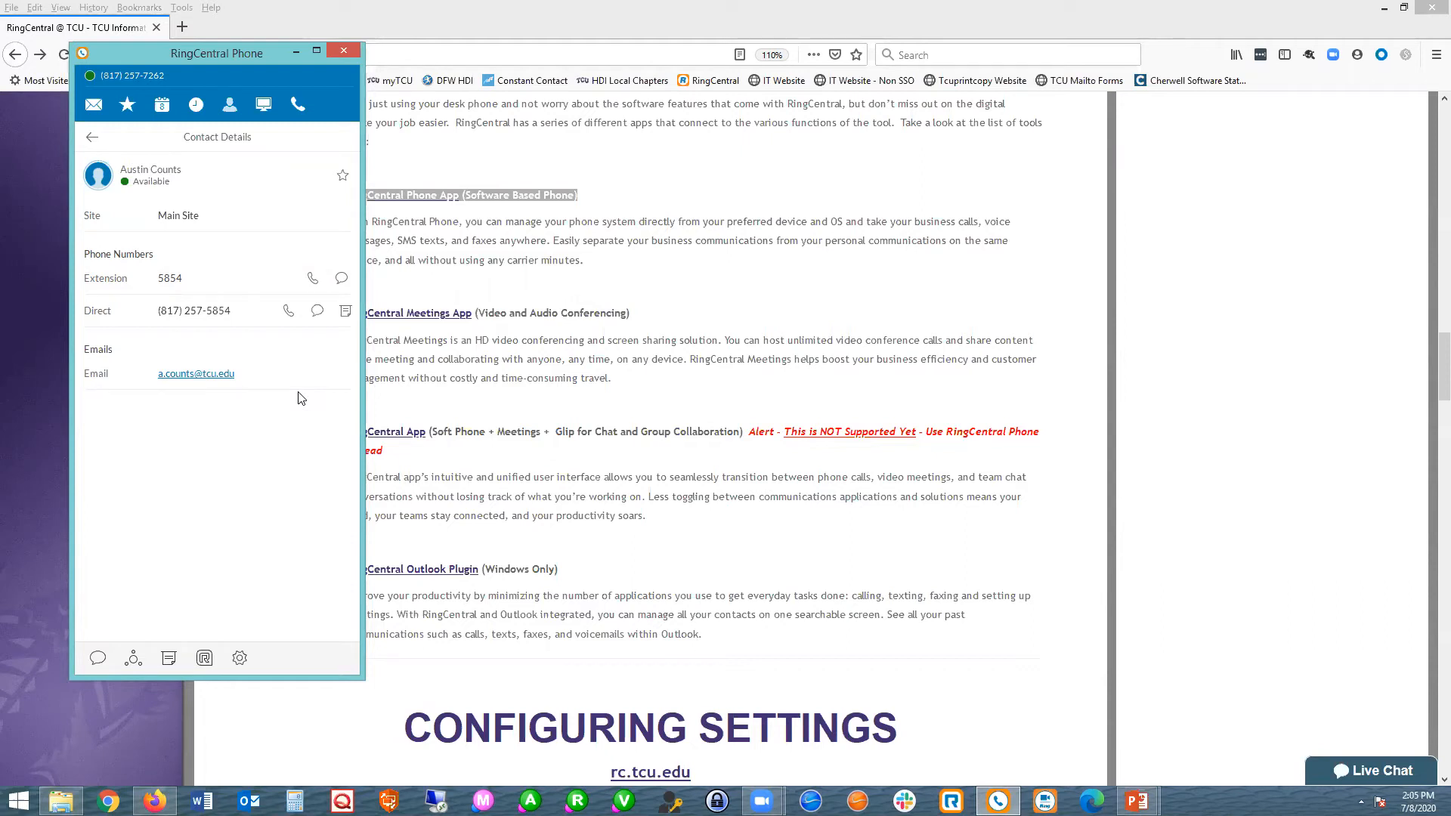
# Look up a colleague by last name in the dialer's recipient field, and dismiss the suggestions without placing a call.
pyautogui.click(297, 104)
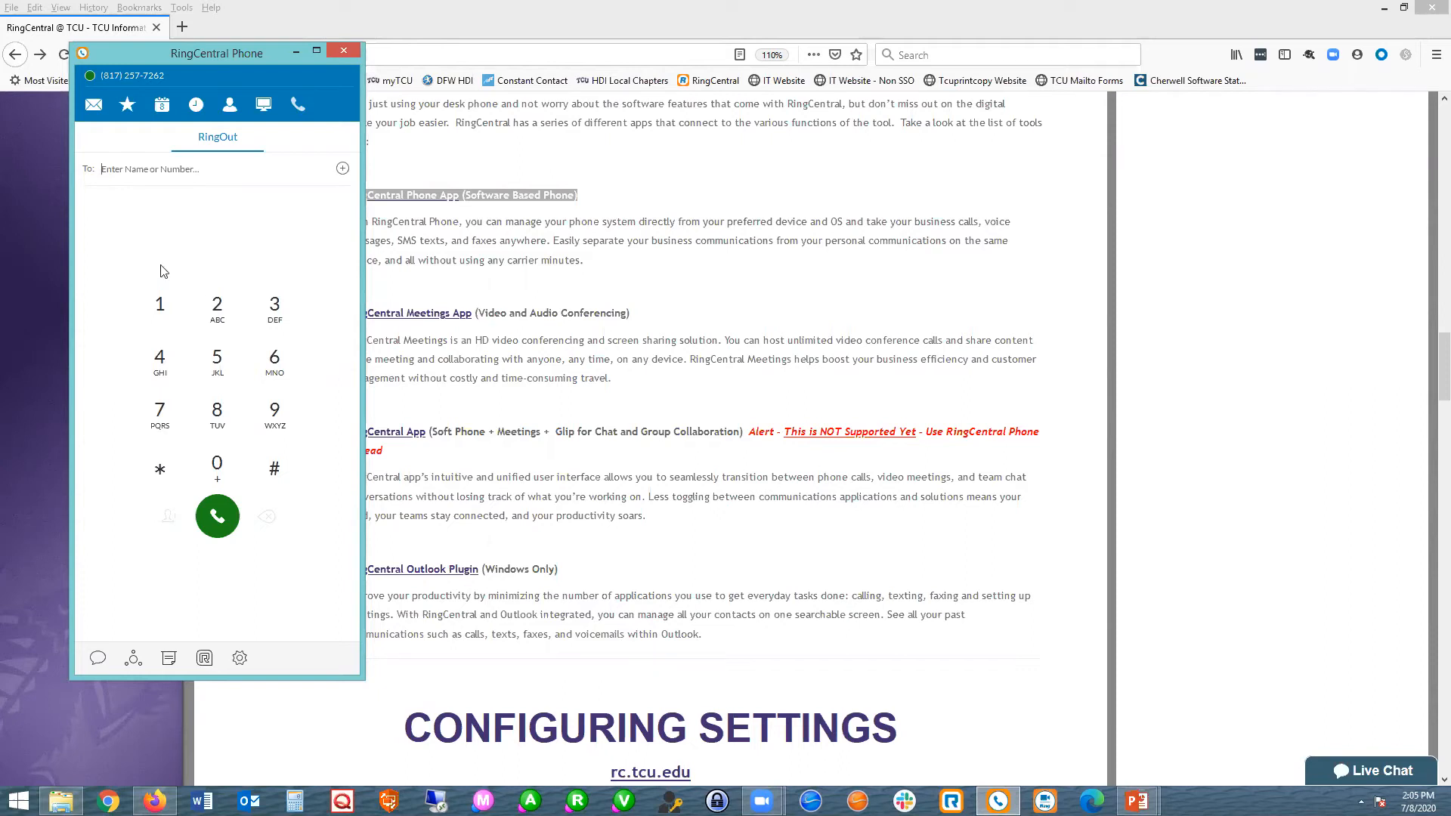
pyautogui.click(127, 174)
pyautogui.write('counts')
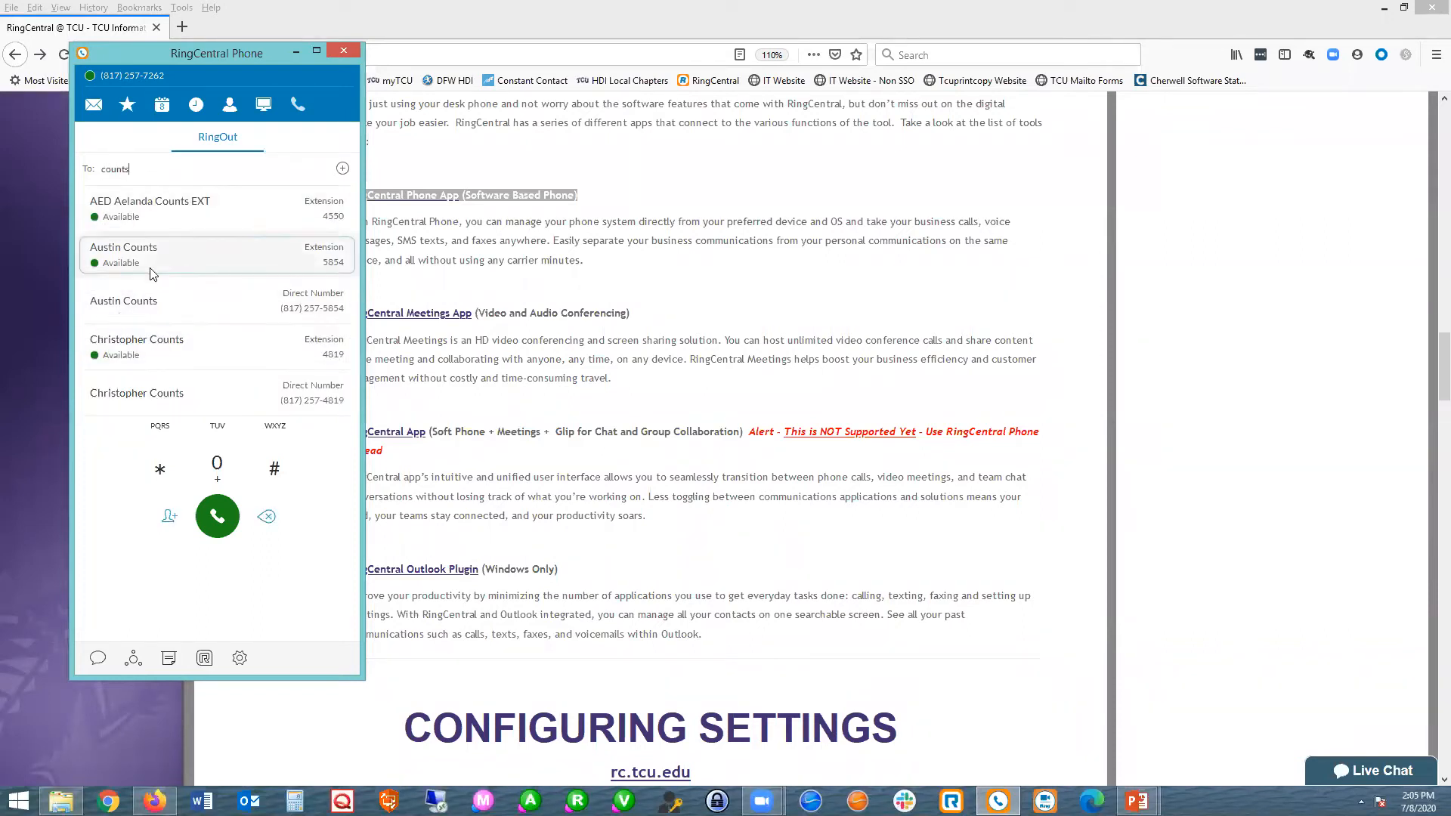
pyautogui.click(297, 605)
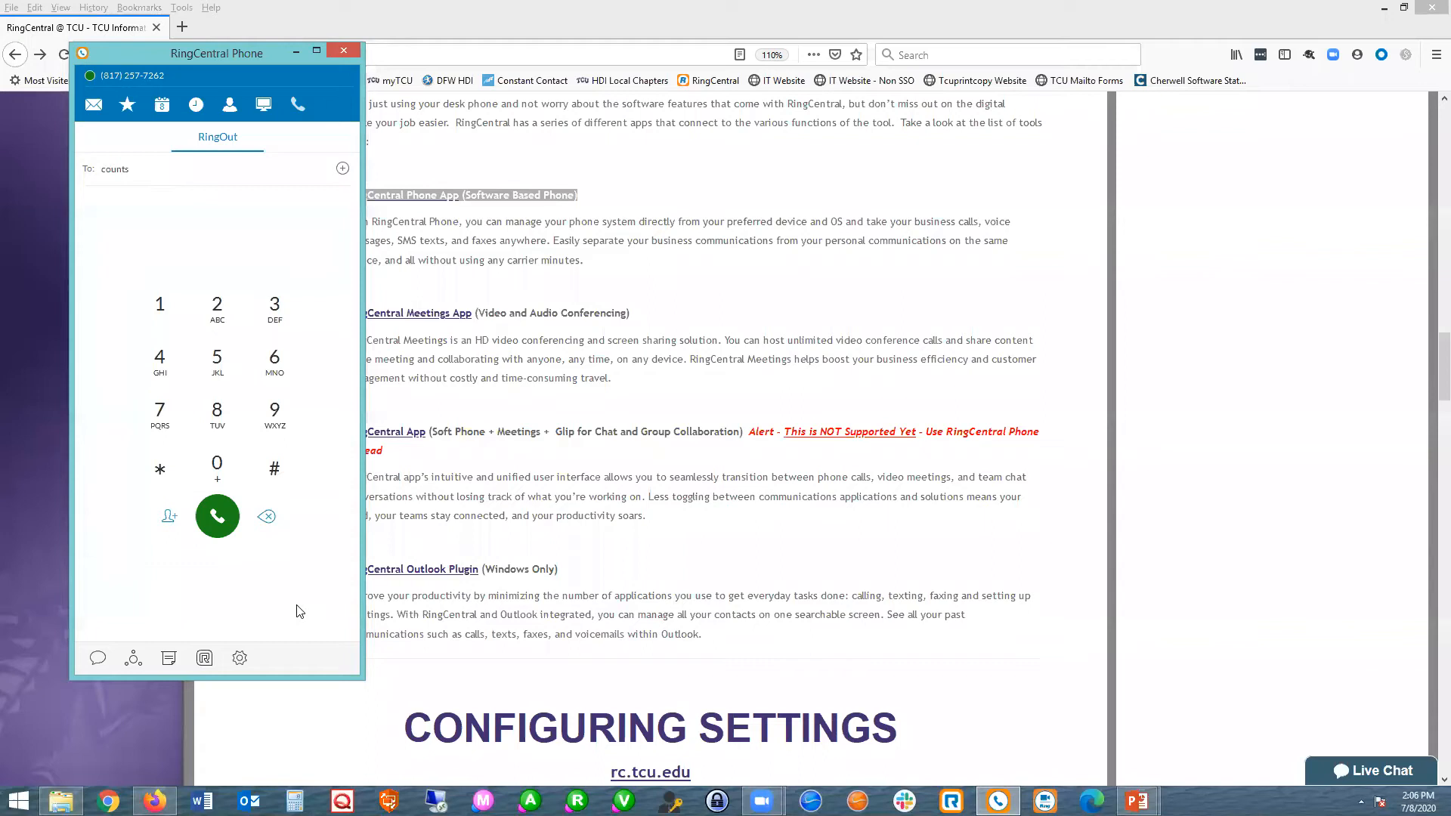
# Log out of the phone account from the app's settings, and minimize the app to return to the web page.
pyautogui.click(238, 659)
pyautogui.click(582, 602)
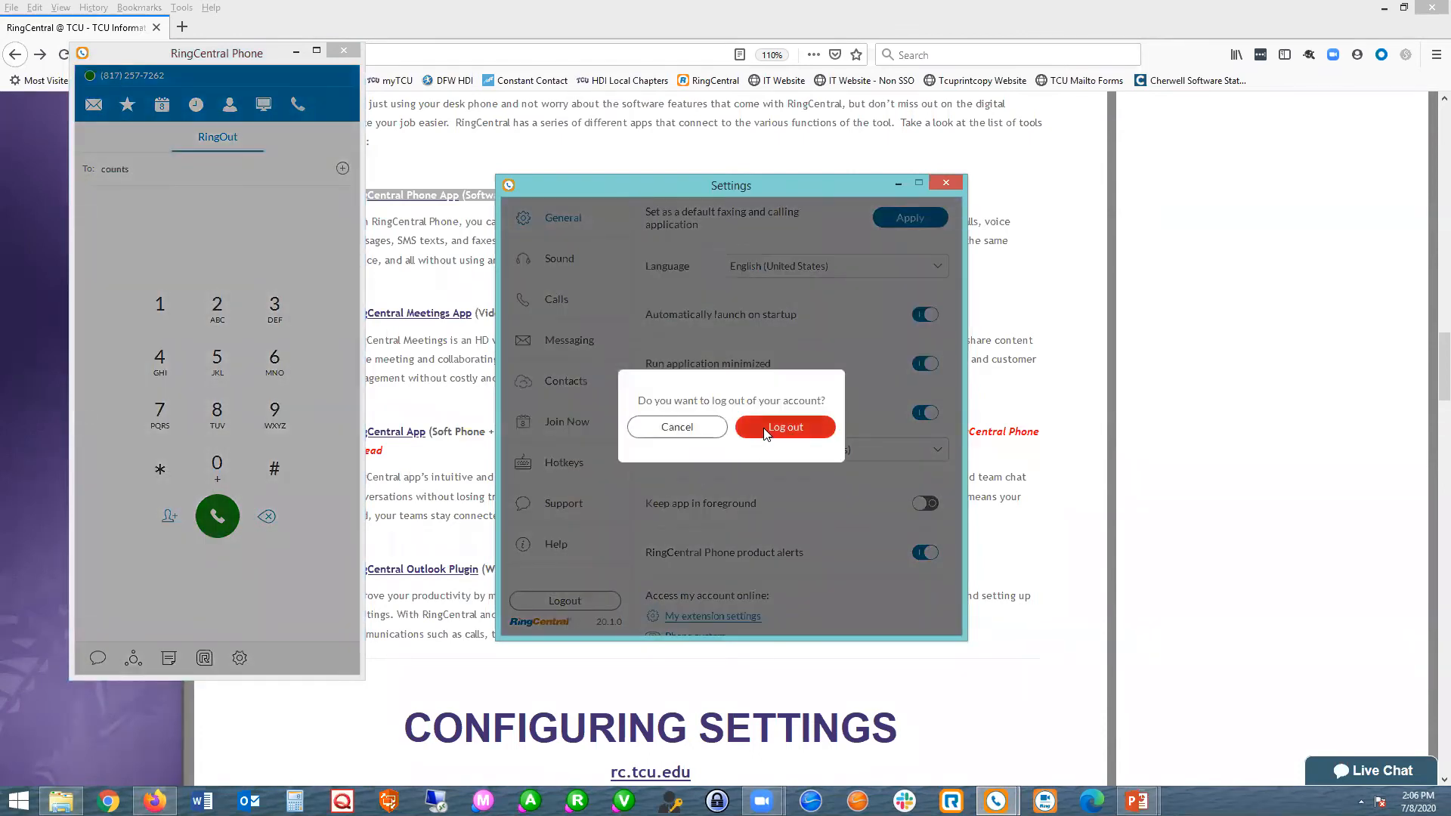
pyautogui.click(765, 432)
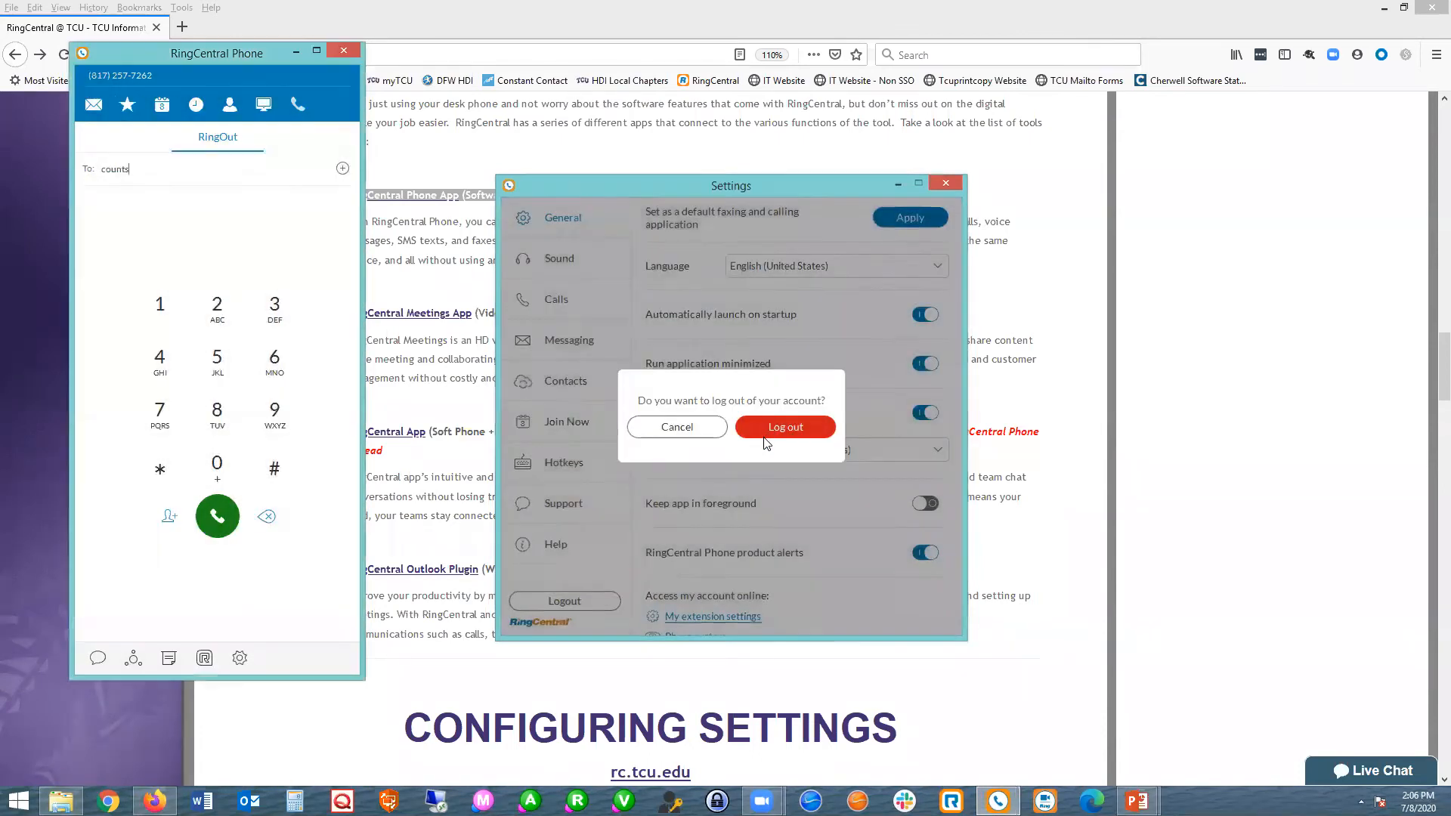
pyautogui.click(295, 53)
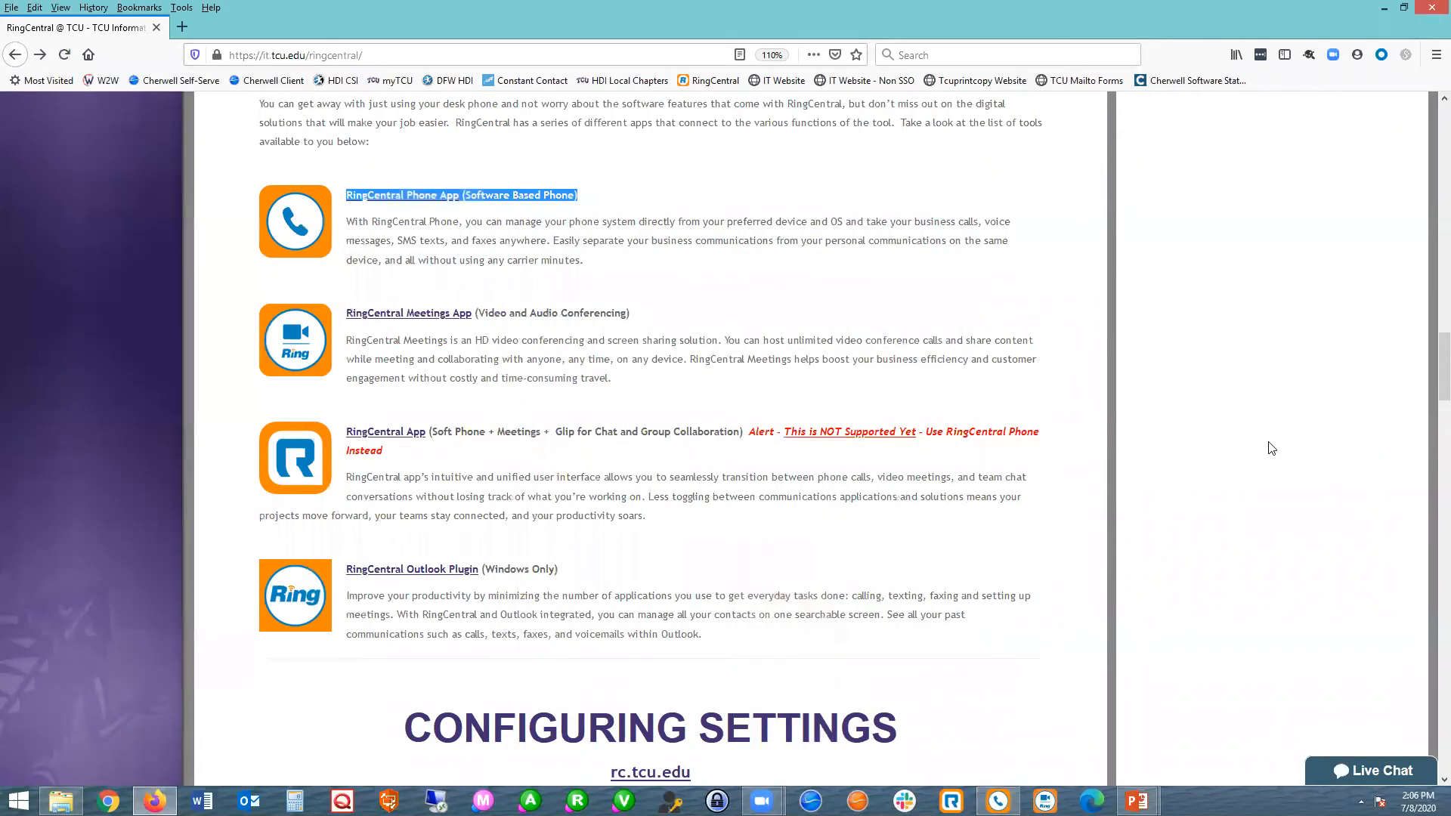
# Highlight the RingCentral Phone App heading on the web page, and switch to the PowerPoint slide show.
pyautogui.click(597, 202)
pyautogui.moveTo(598, 204); pyautogui.dragTo(396, 208)
pyautogui.moveTo(348, 212); pyautogui.dragTo(354, 213)
pyautogui.click(1202, 731)
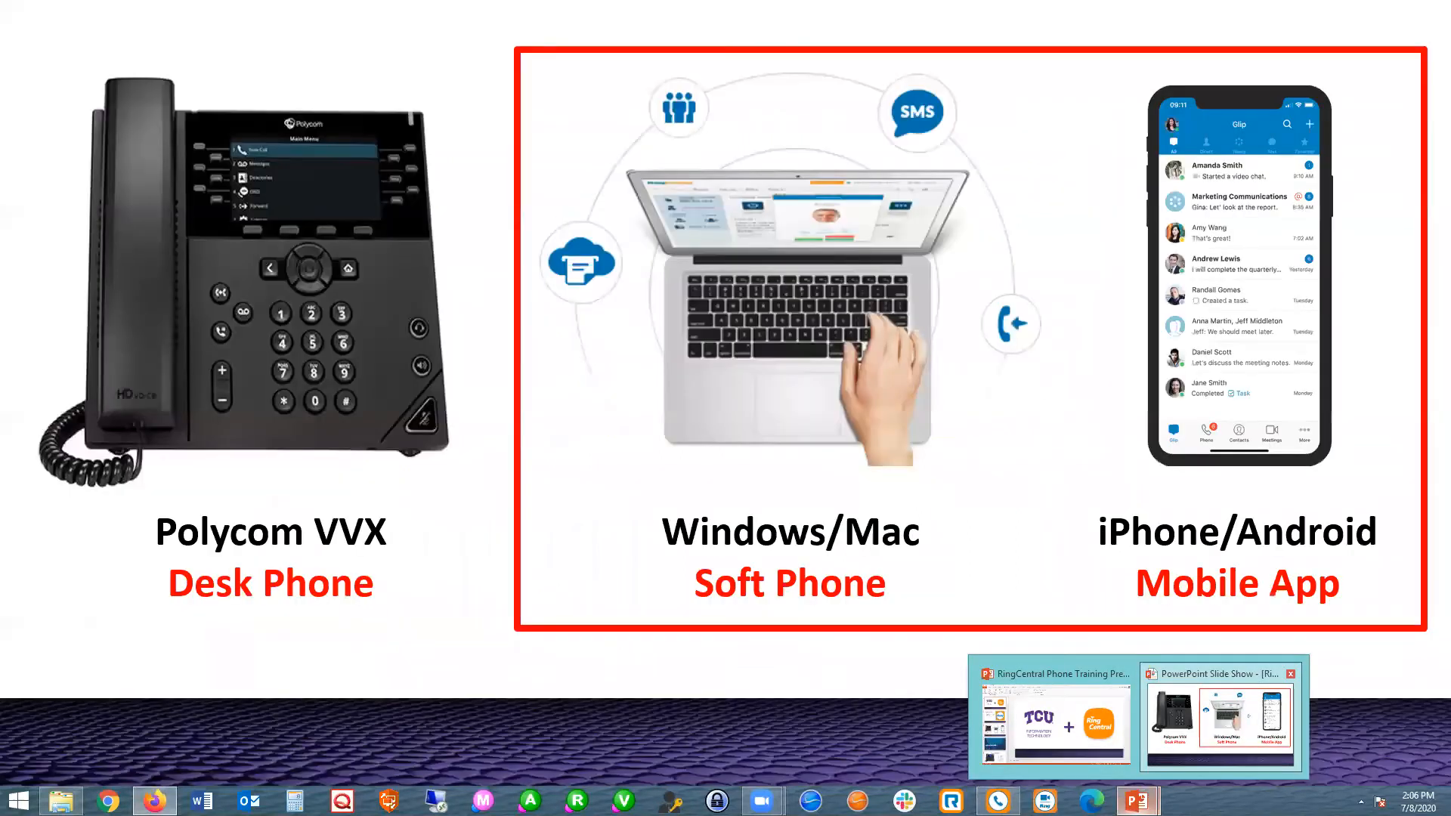
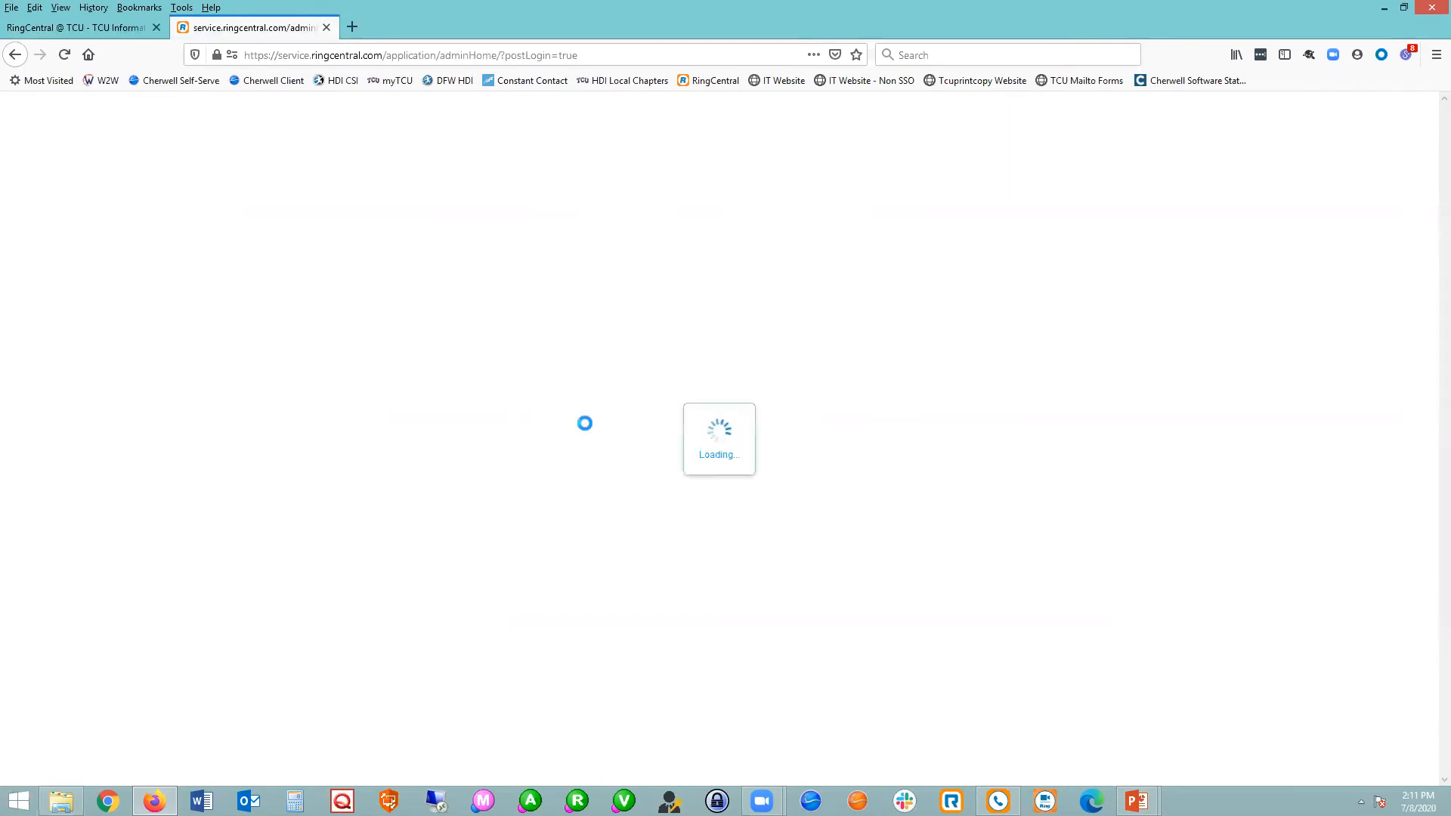
# Switch the online portal to the My Extension view and open the User Details section of its settings.
pyautogui.click(1045, 126)
pyautogui.click(1022, 182)
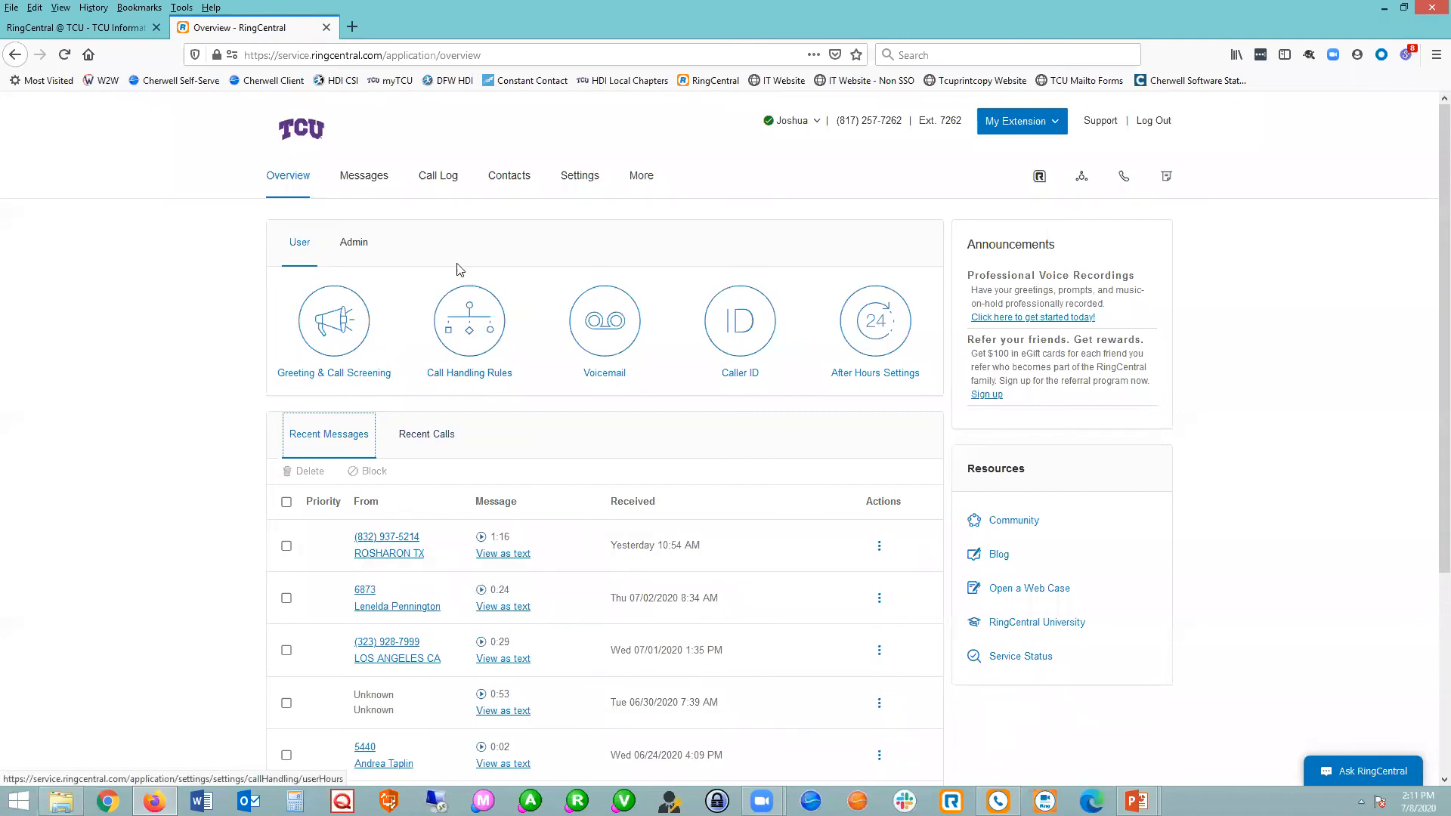
pyautogui.click(584, 176)
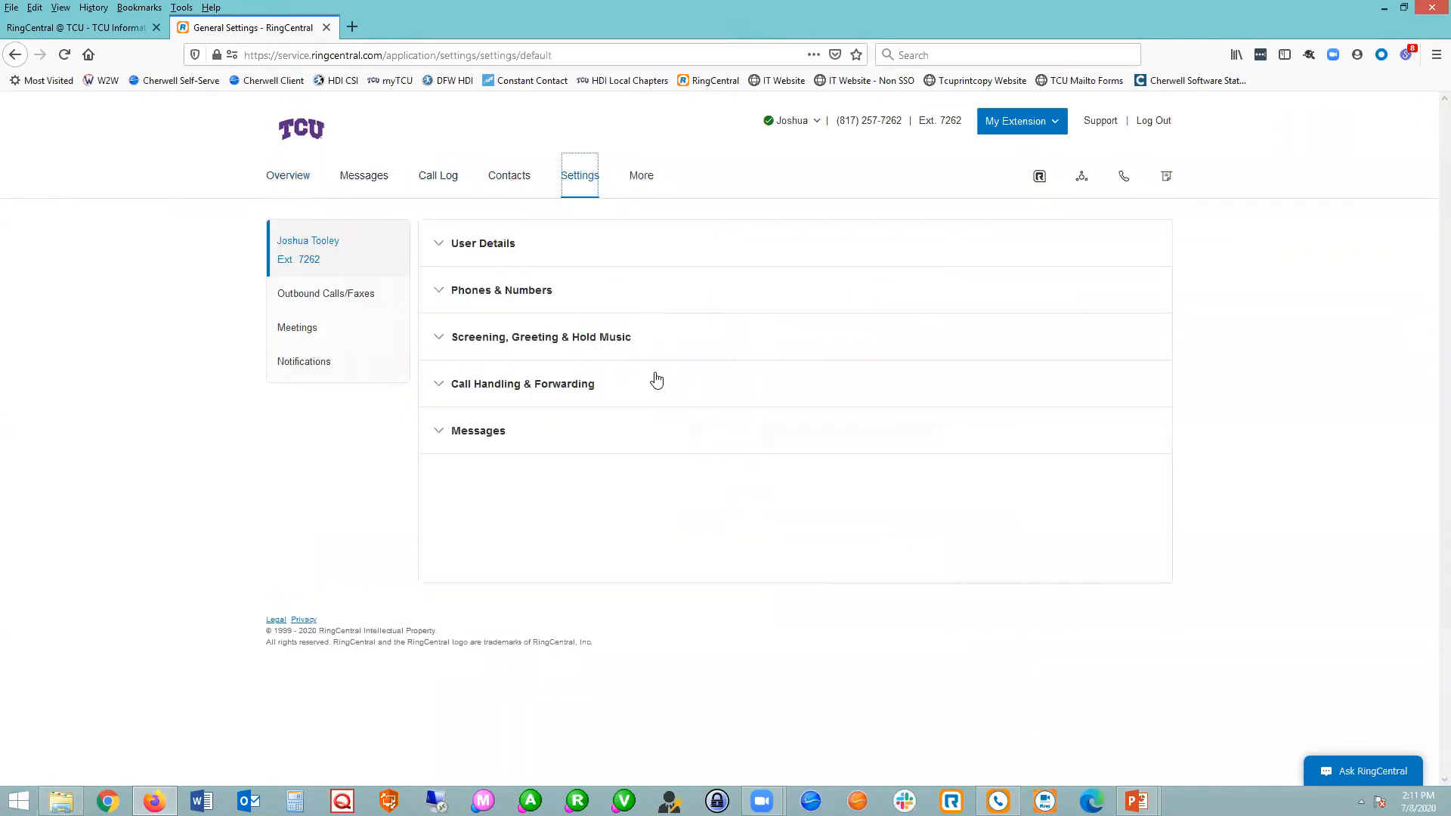
pyautogui.click(486, 247)
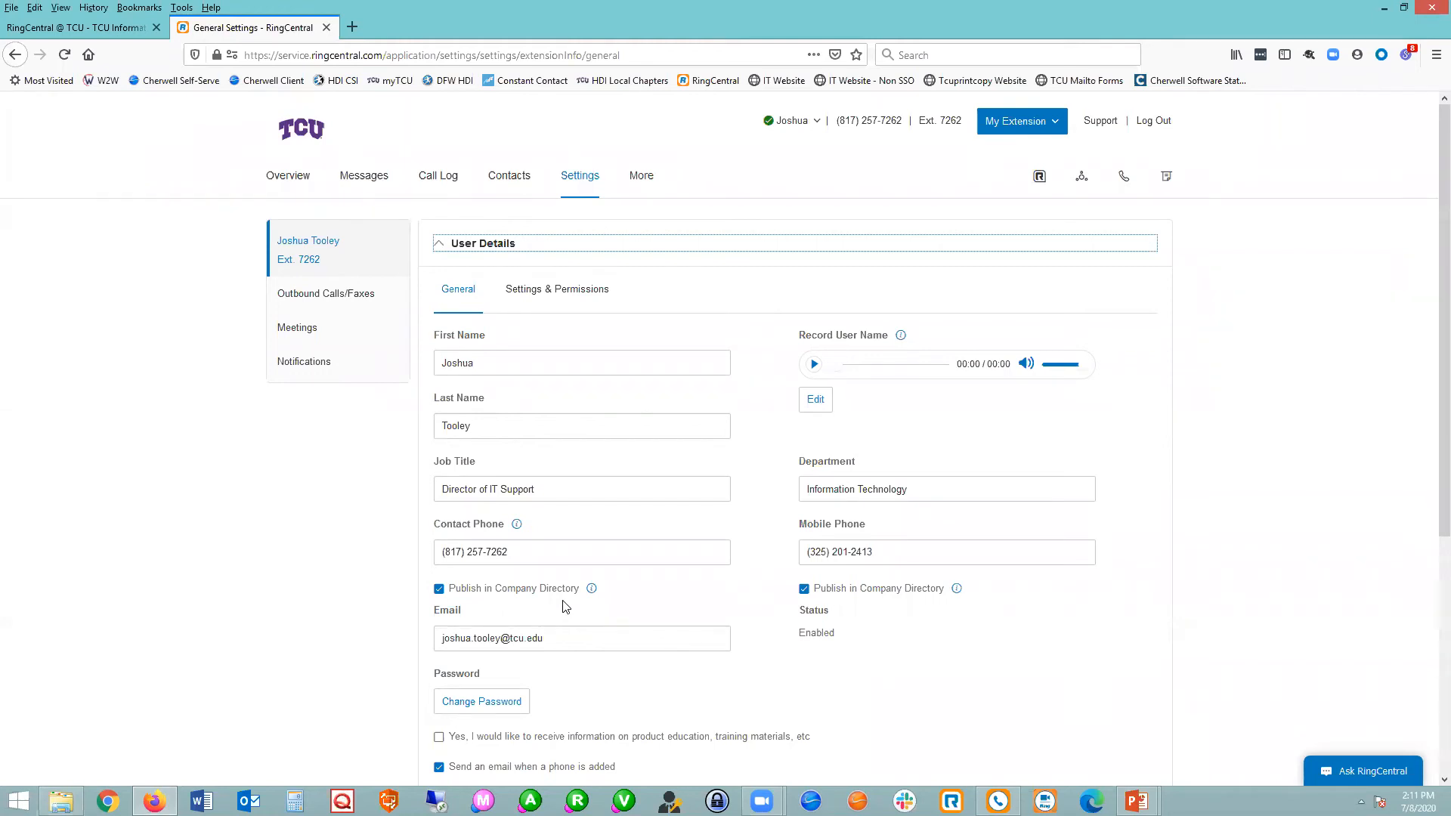
# Review the general user details through to the end, and show the Settings & Permissions page.
pyautogui.scroll(-2, 586, 570)
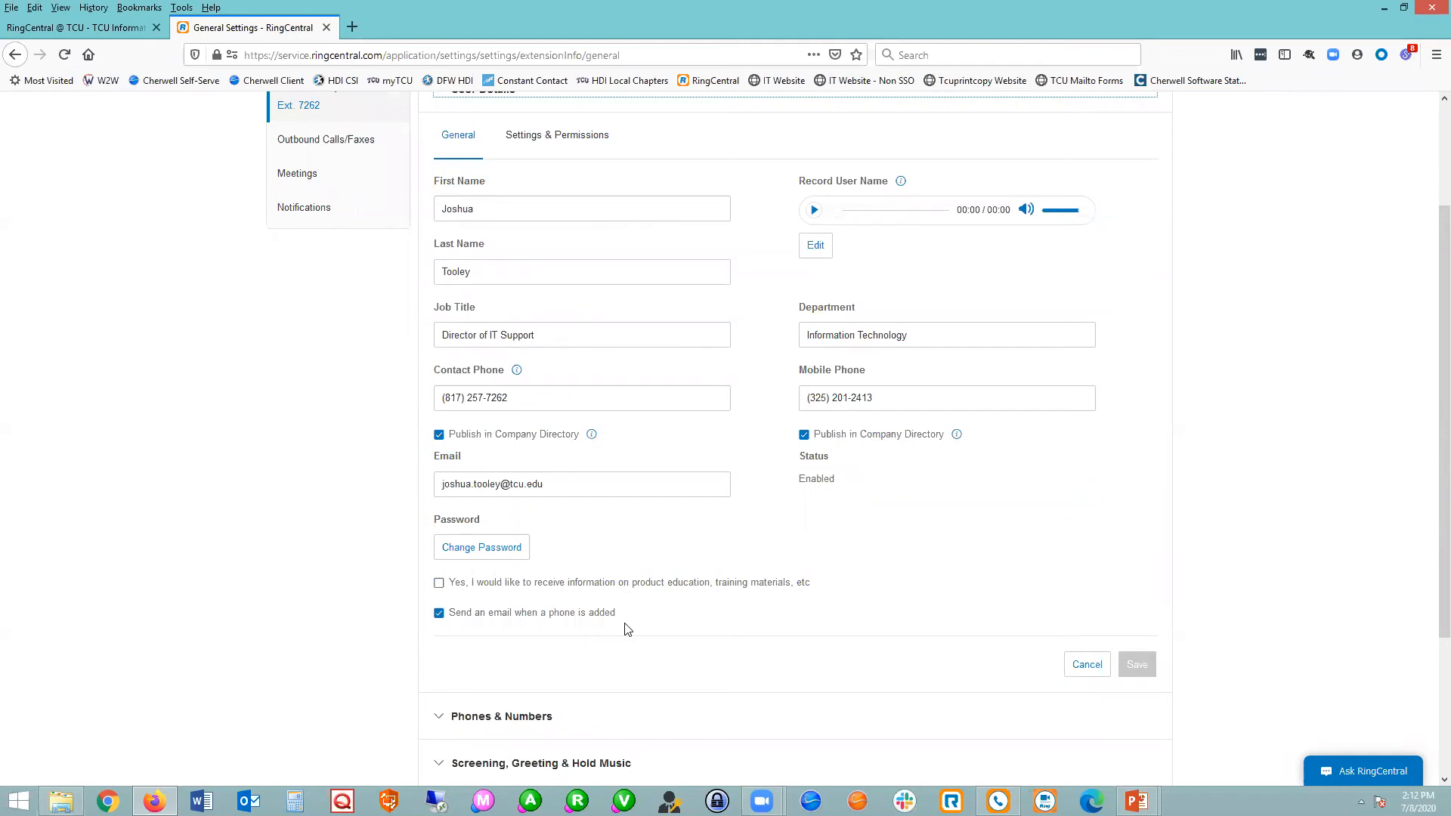
pyautogui.scroll(3, 624, 629)
pyautogui.click(576, 291)
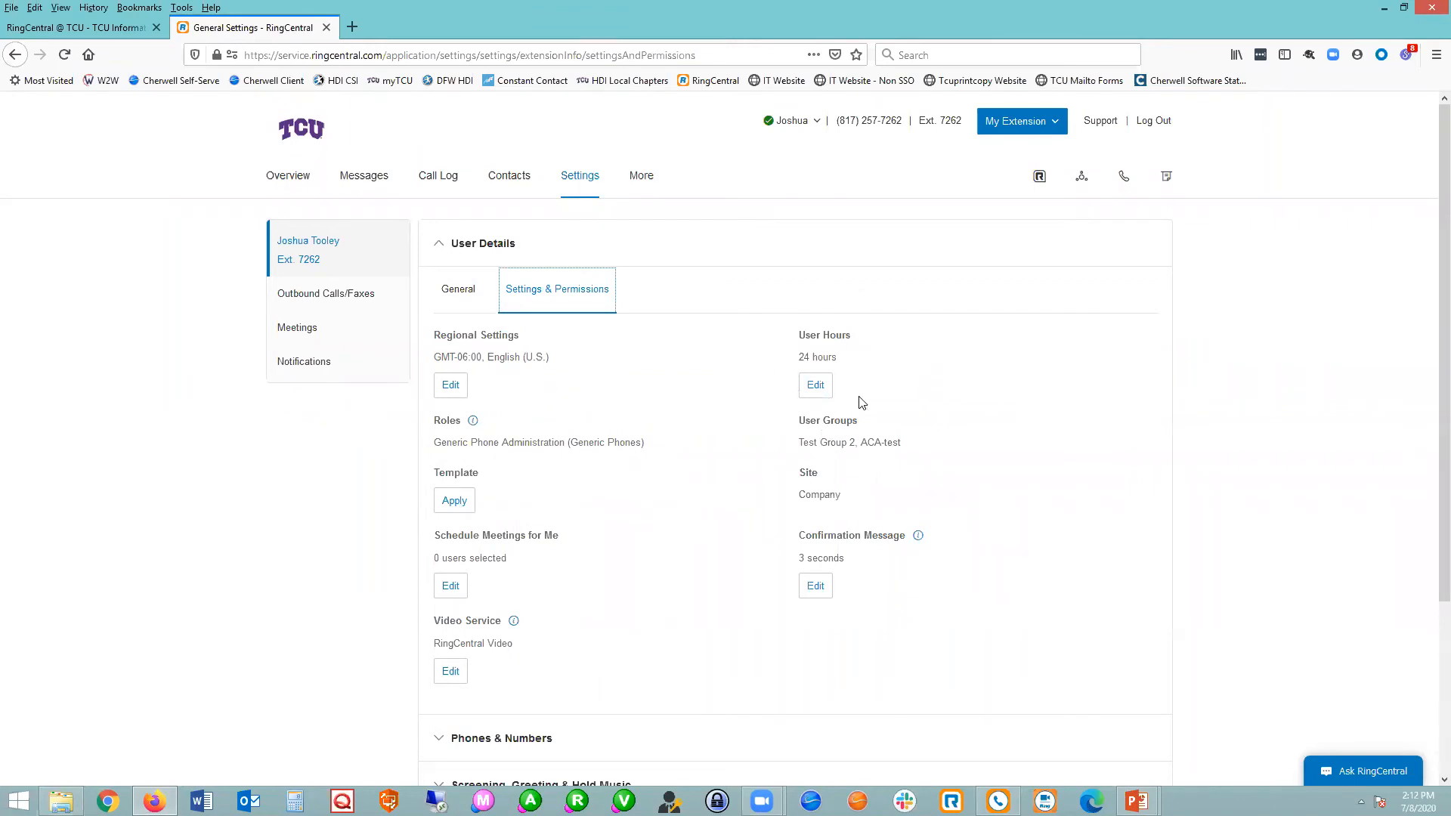
# Set custom user hours for Monday from 7:30 AM to 5:30 PM and copy them to all weekdays.
pyautogui.click(816, 385)
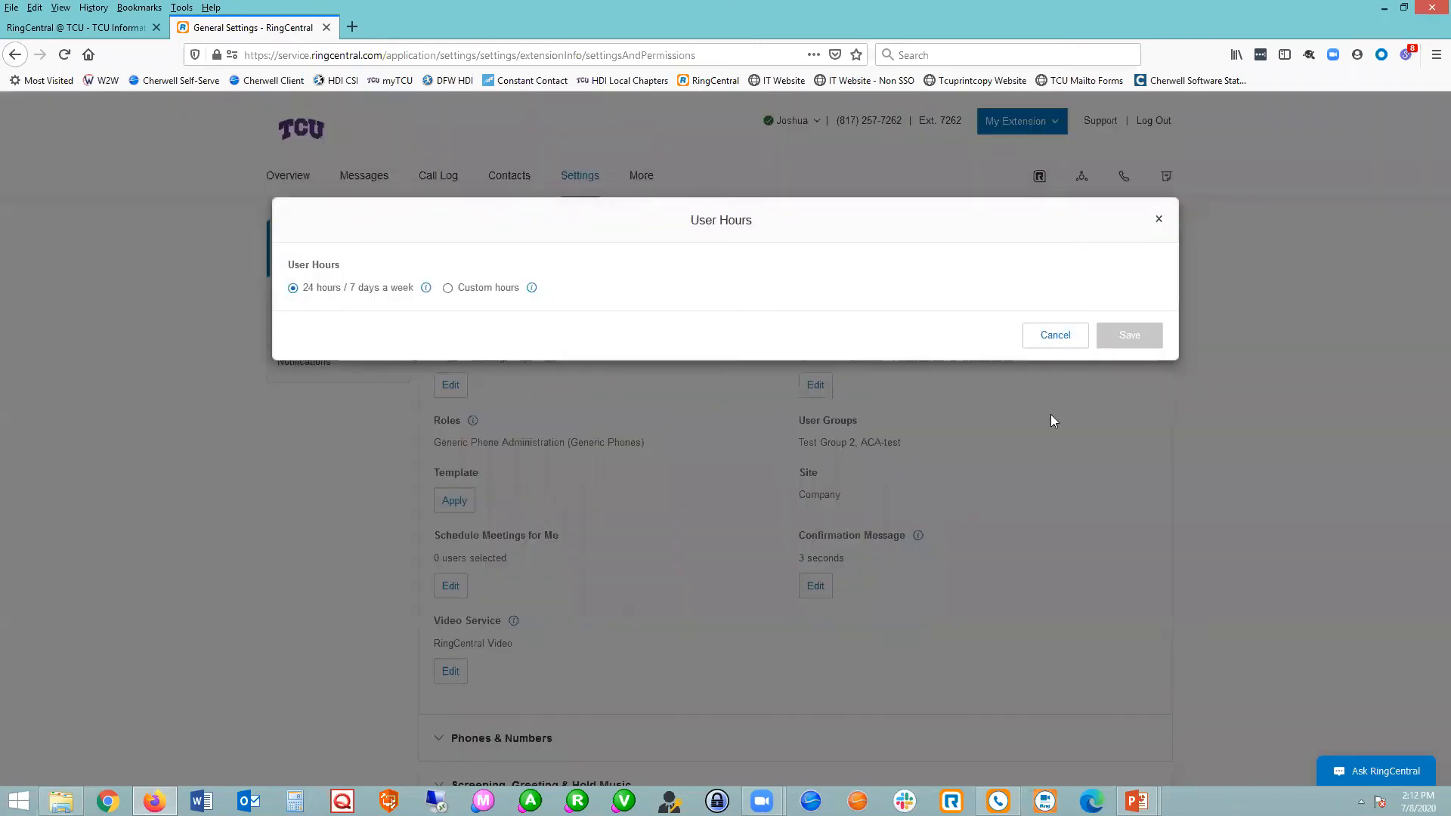
pyautogui.click(447, 287)
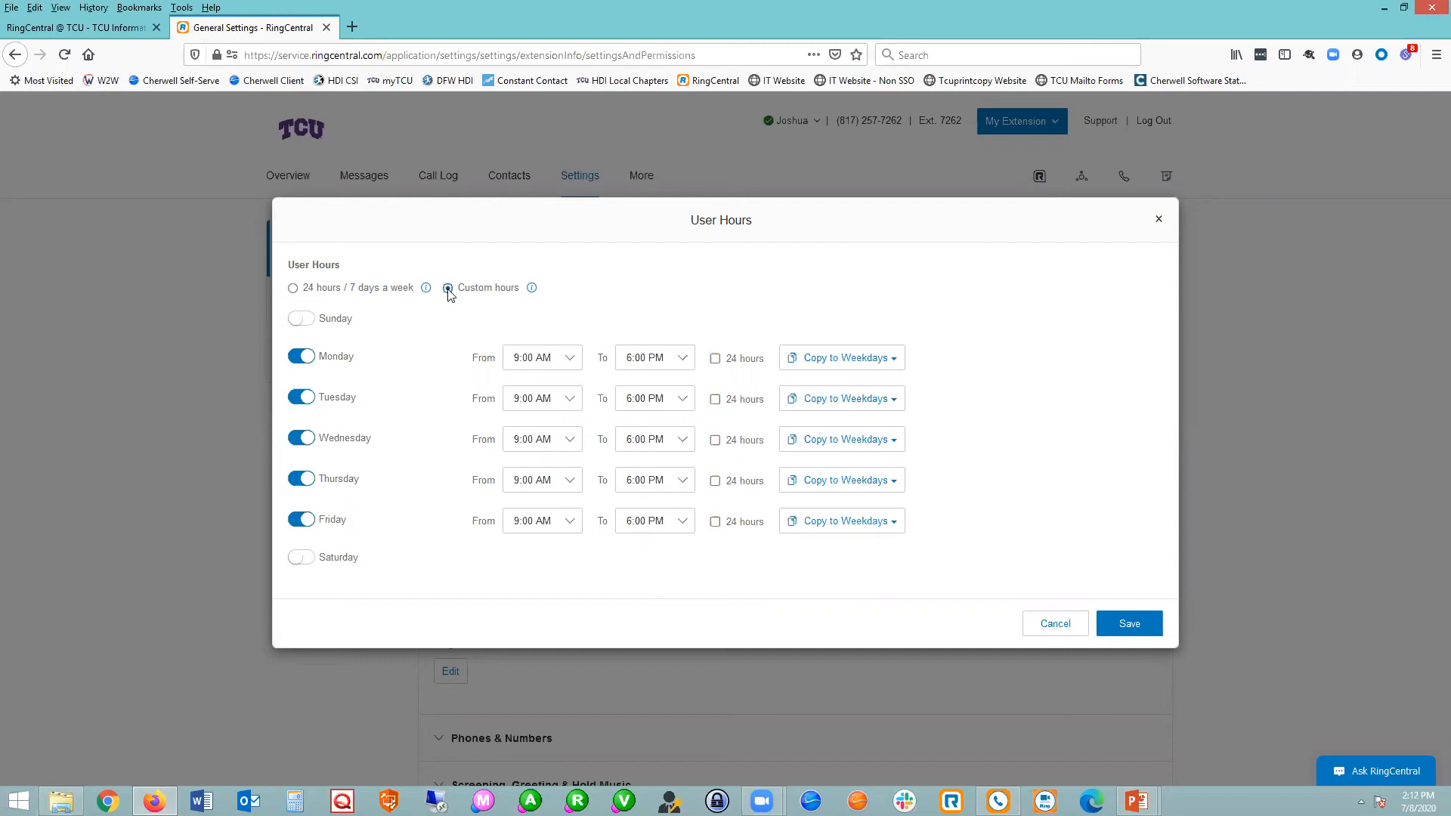
pyautogui.click(565, 363)
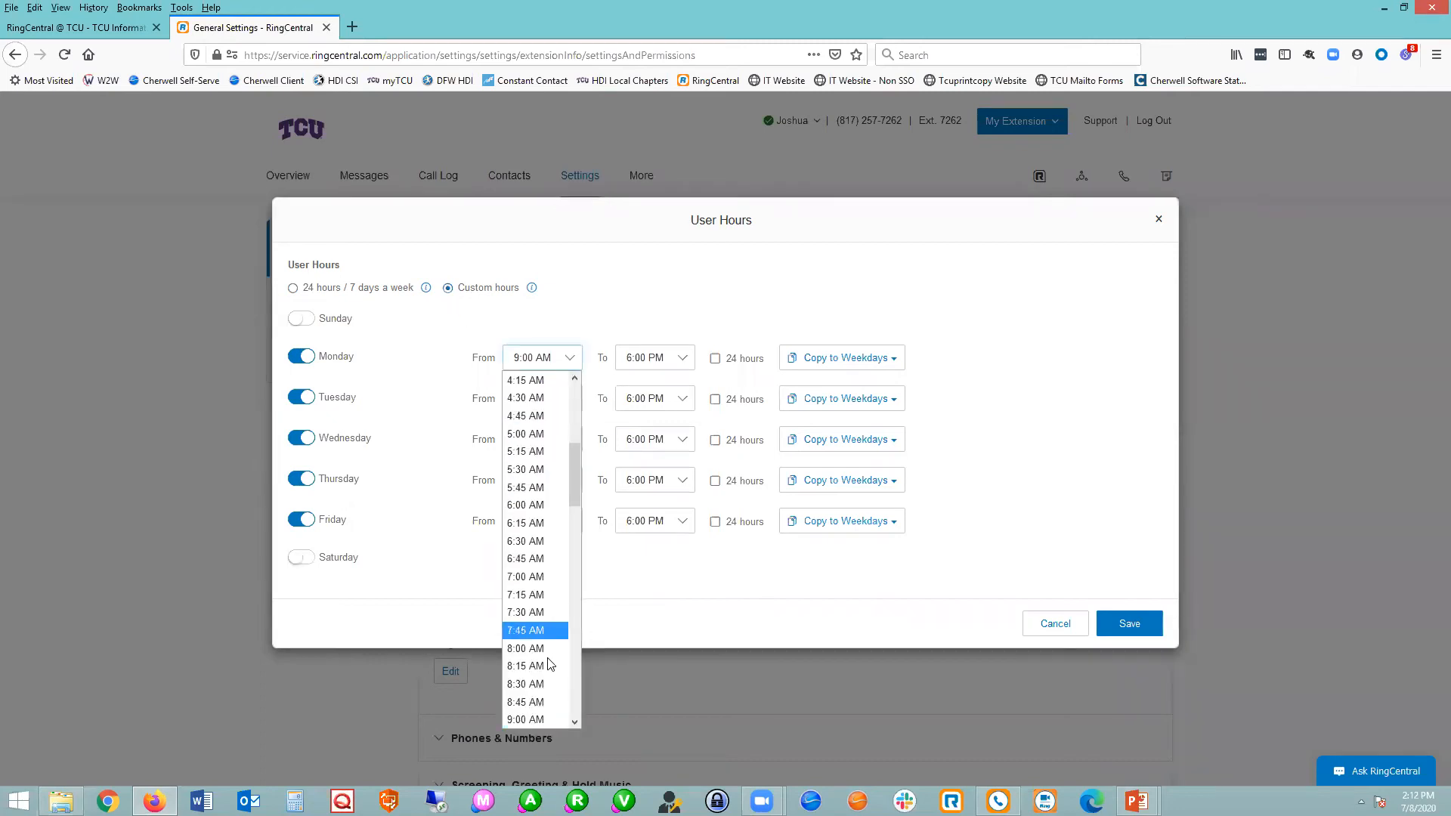
pyautogui.click(536, 612)
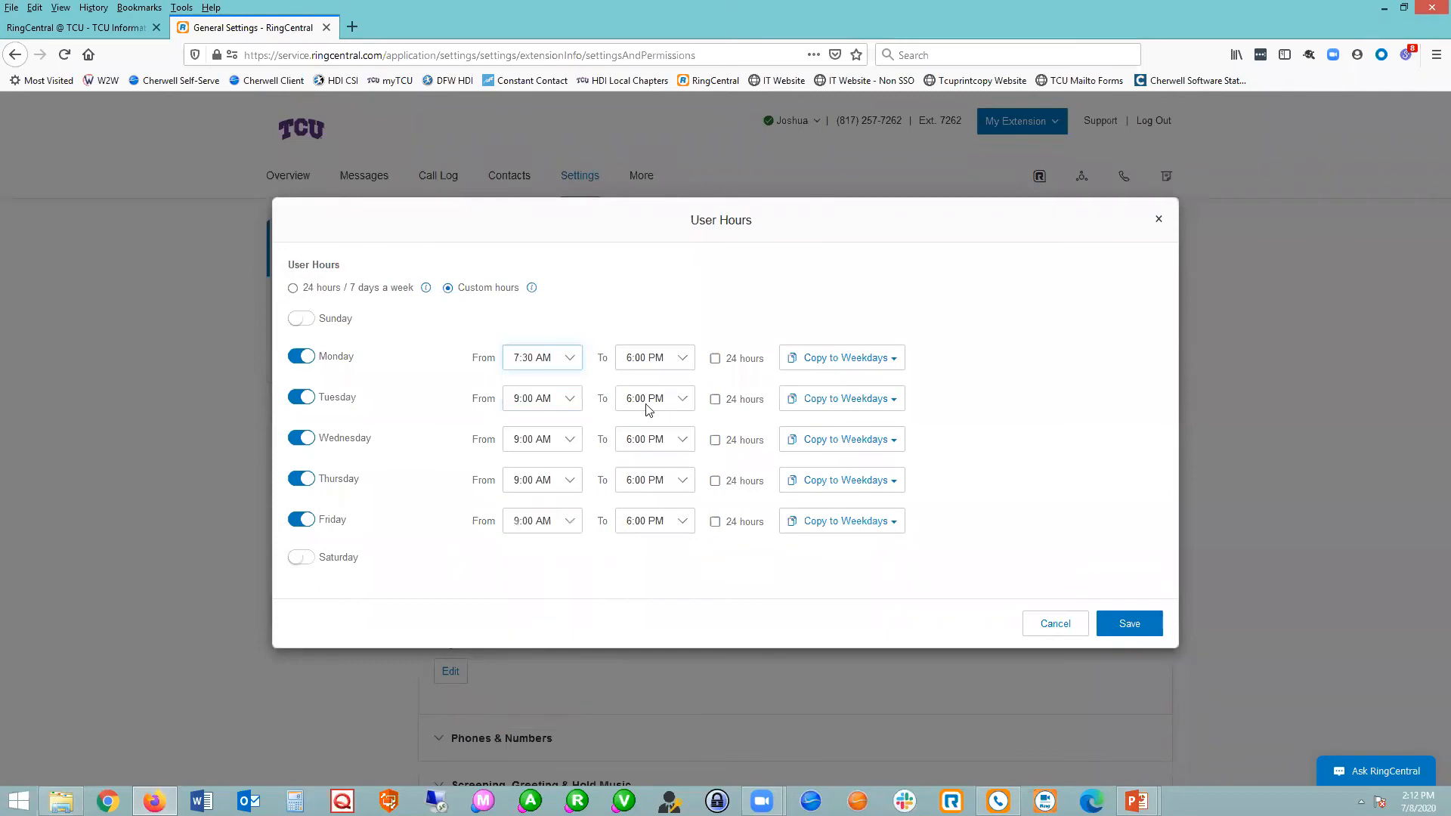
pyautogui.click(685, 360)
pyautogui.click(654, 654)
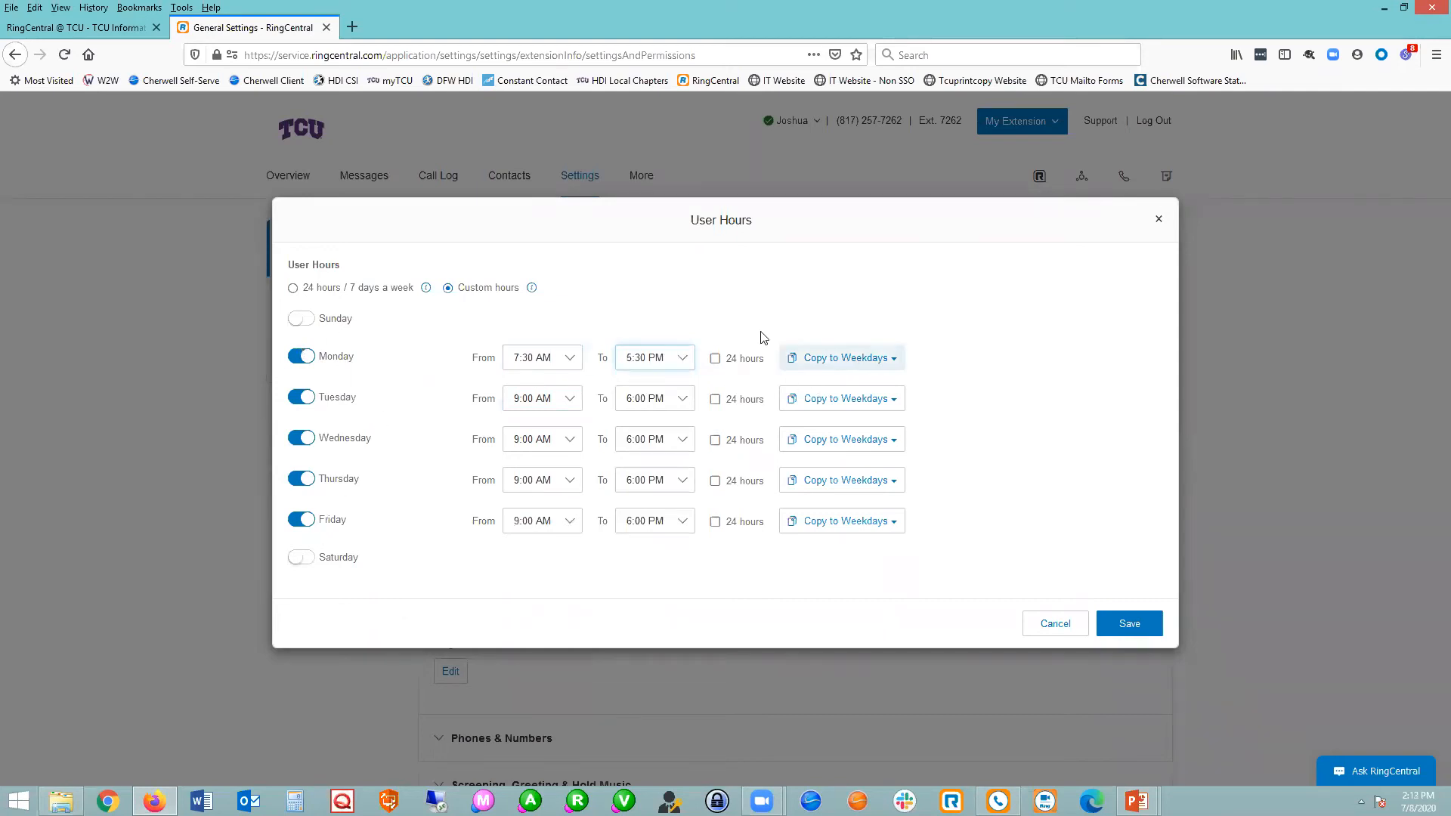
pyautogui.click(846, 359)
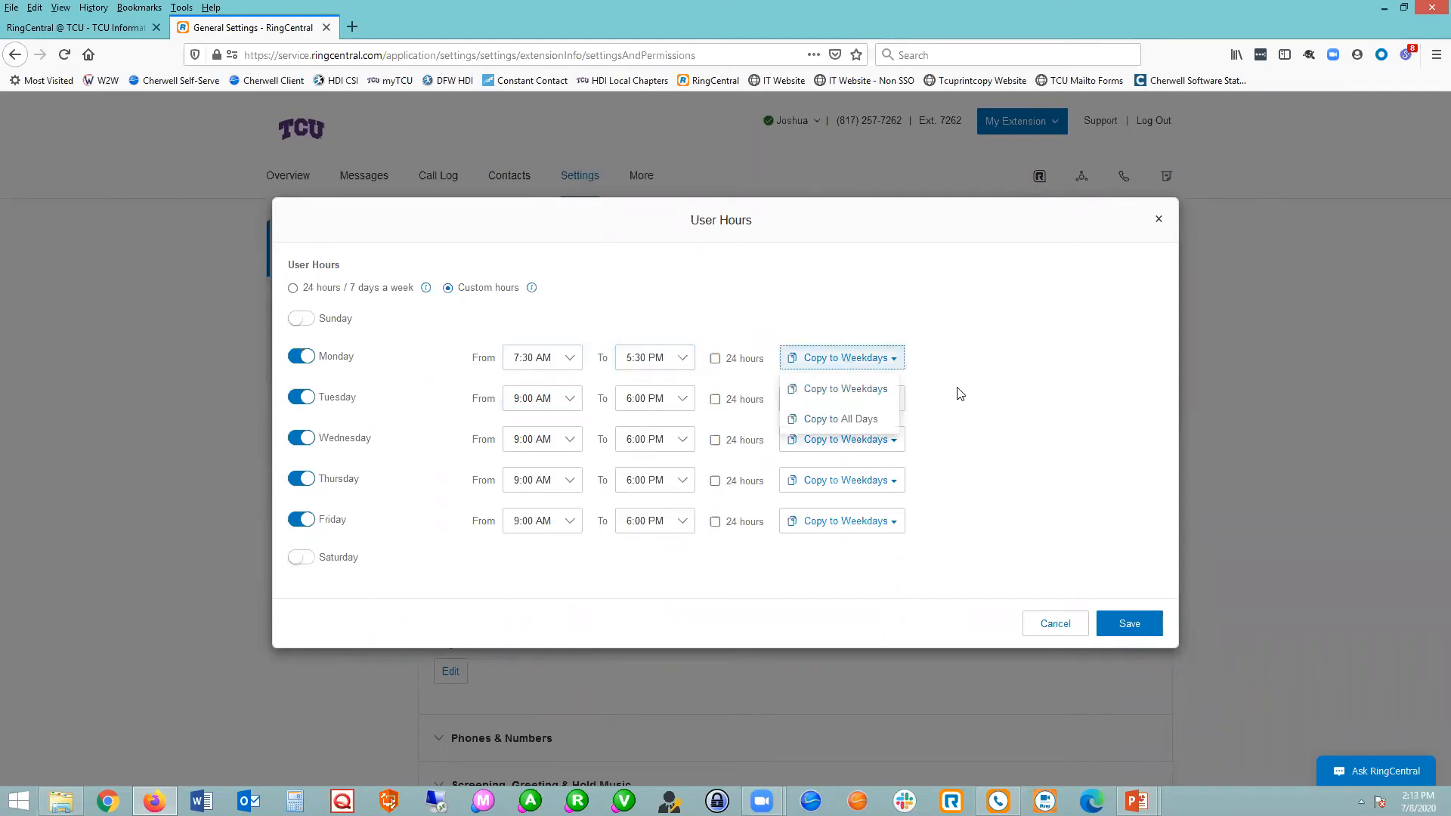
pyautogui.click(869, 389)
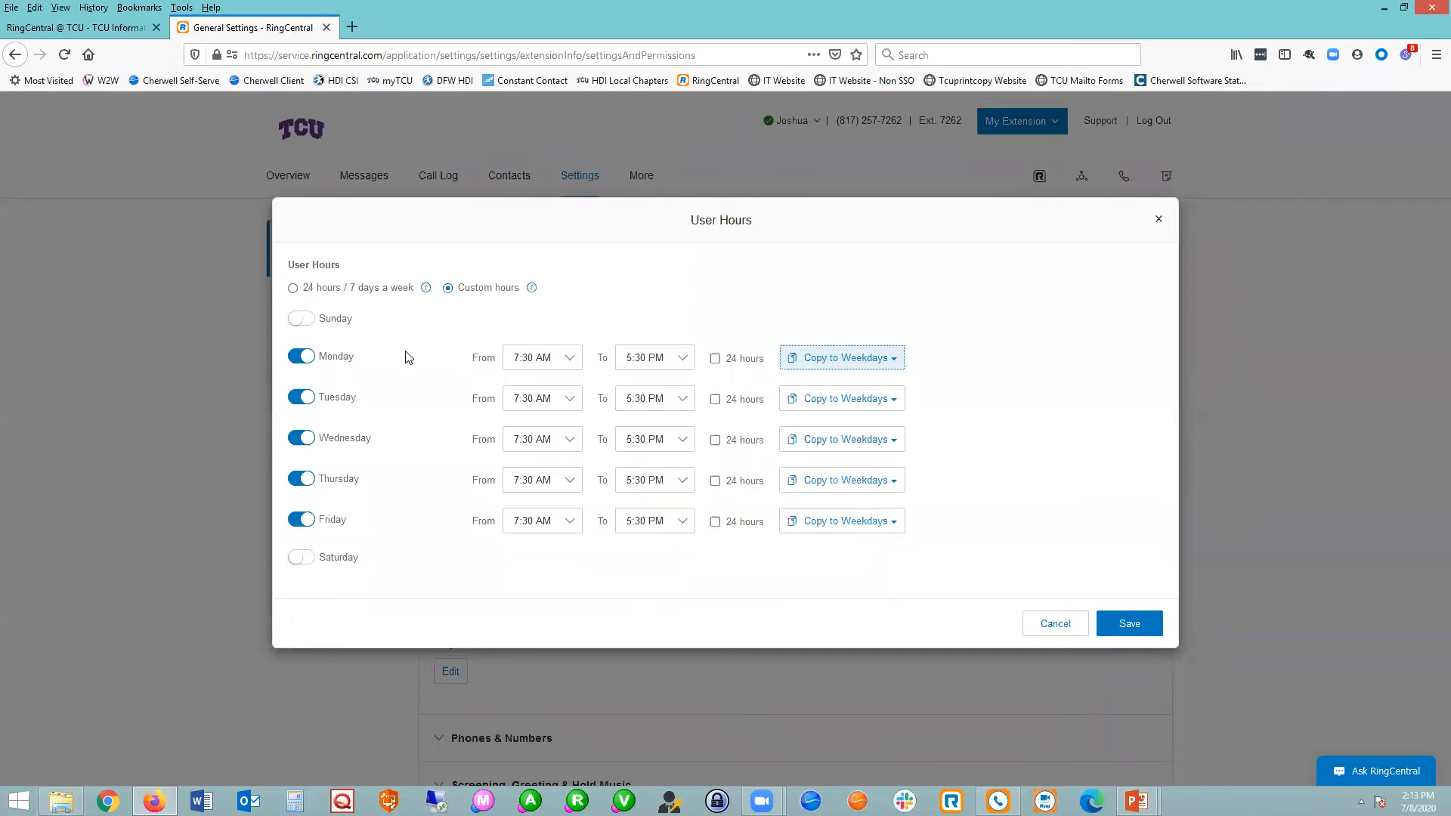
# Change Monday's custom hours to 8:30 AM through 6:30 PM, and close the user hours without saving.
pyautogui.click(684, 359)
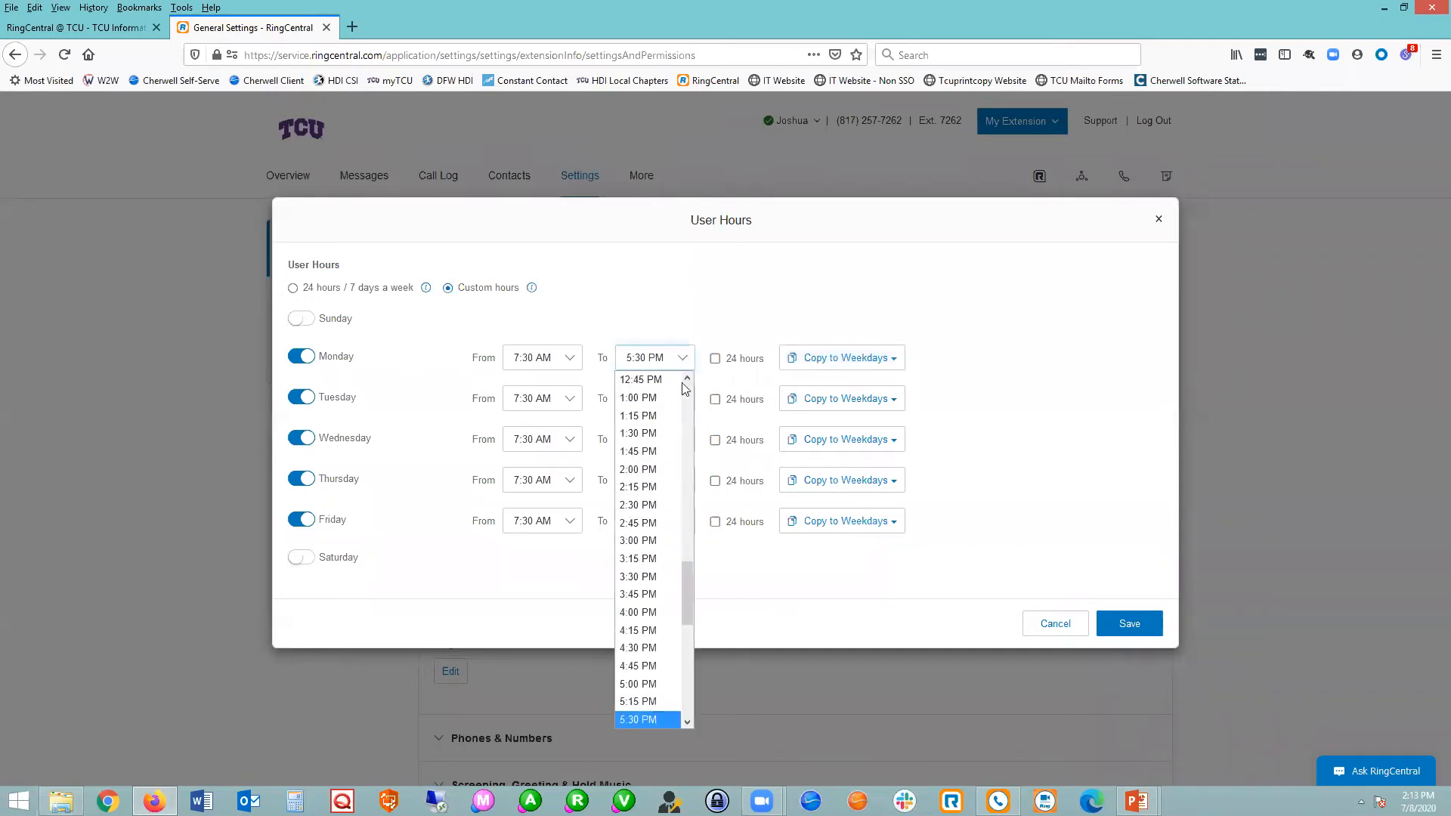
pyautogui.scroll(-2, 643, 627)
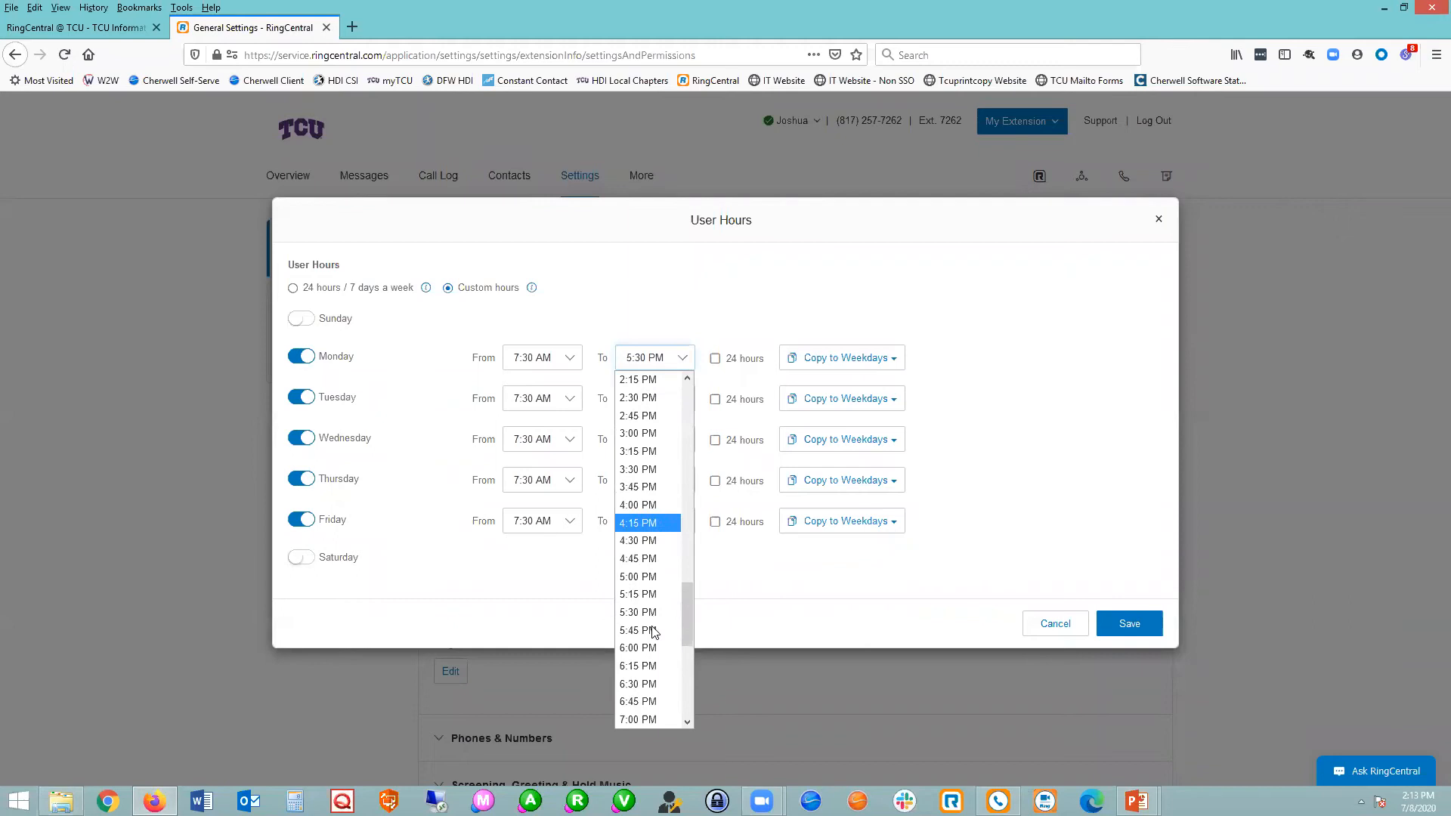
pyautogui.click(643, 685)
pyautogui.click(570, 360)
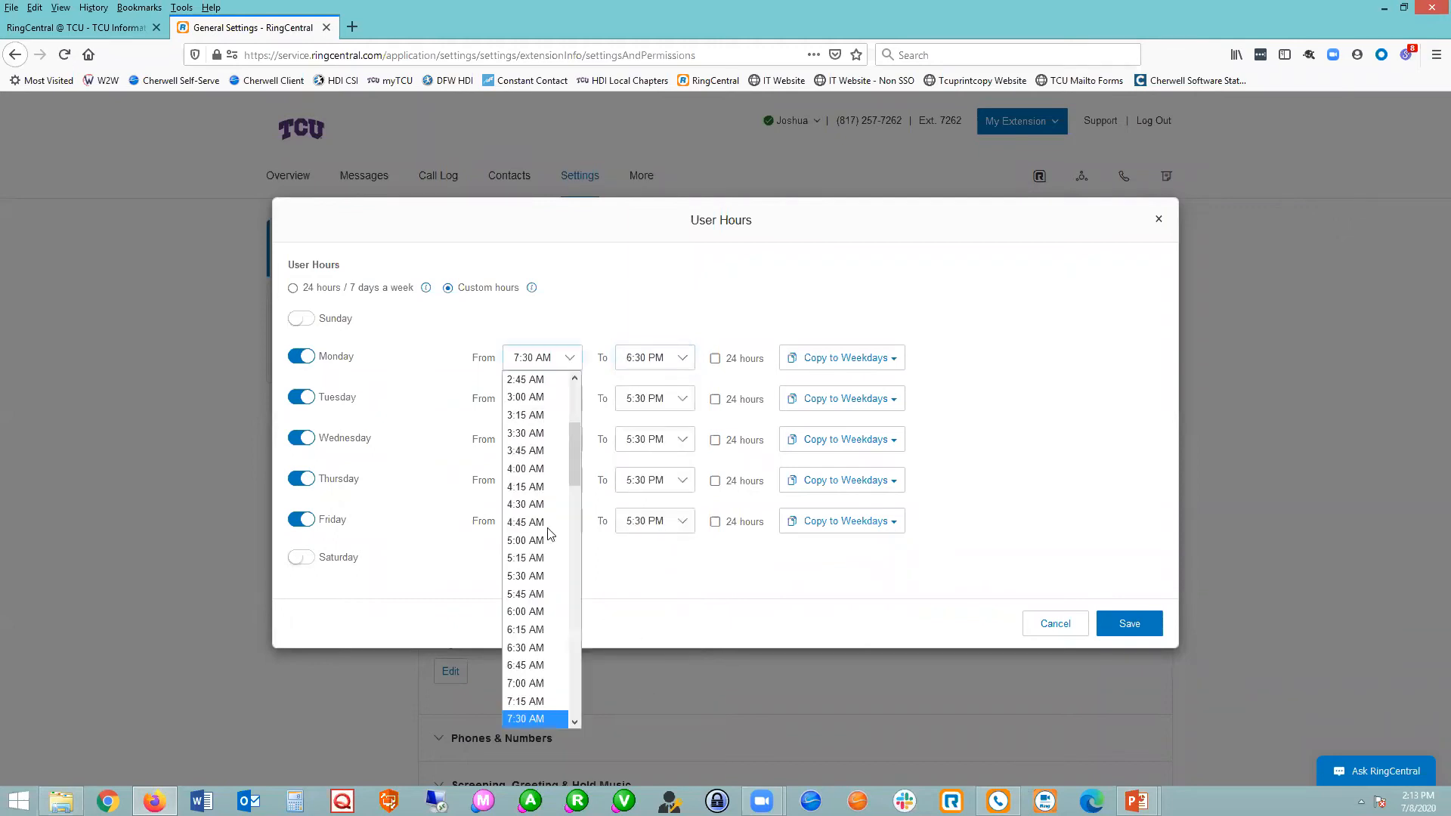
pyautogui.scroll(-2, 548, 665)
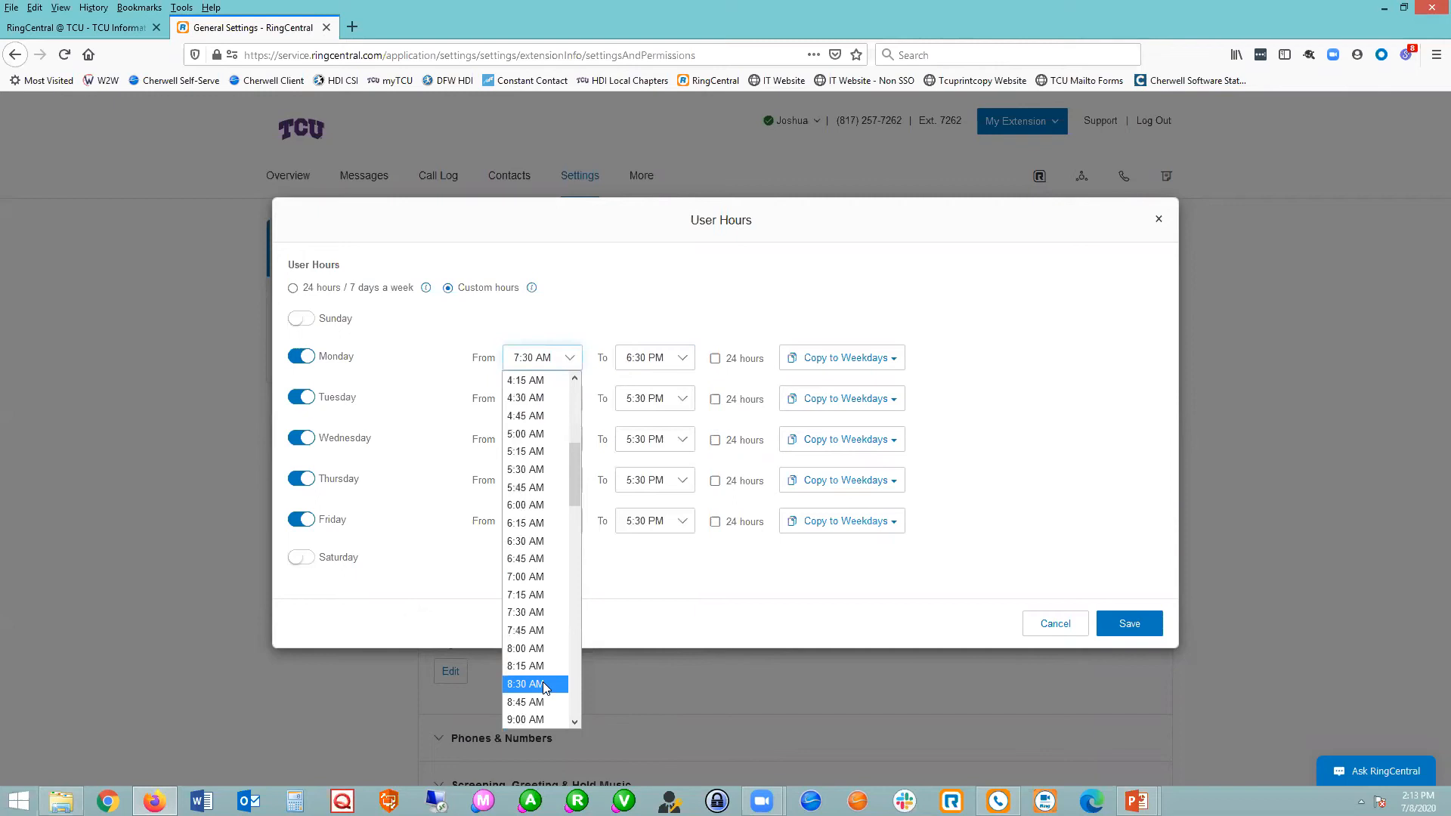
pyautogui.click(542, 684)
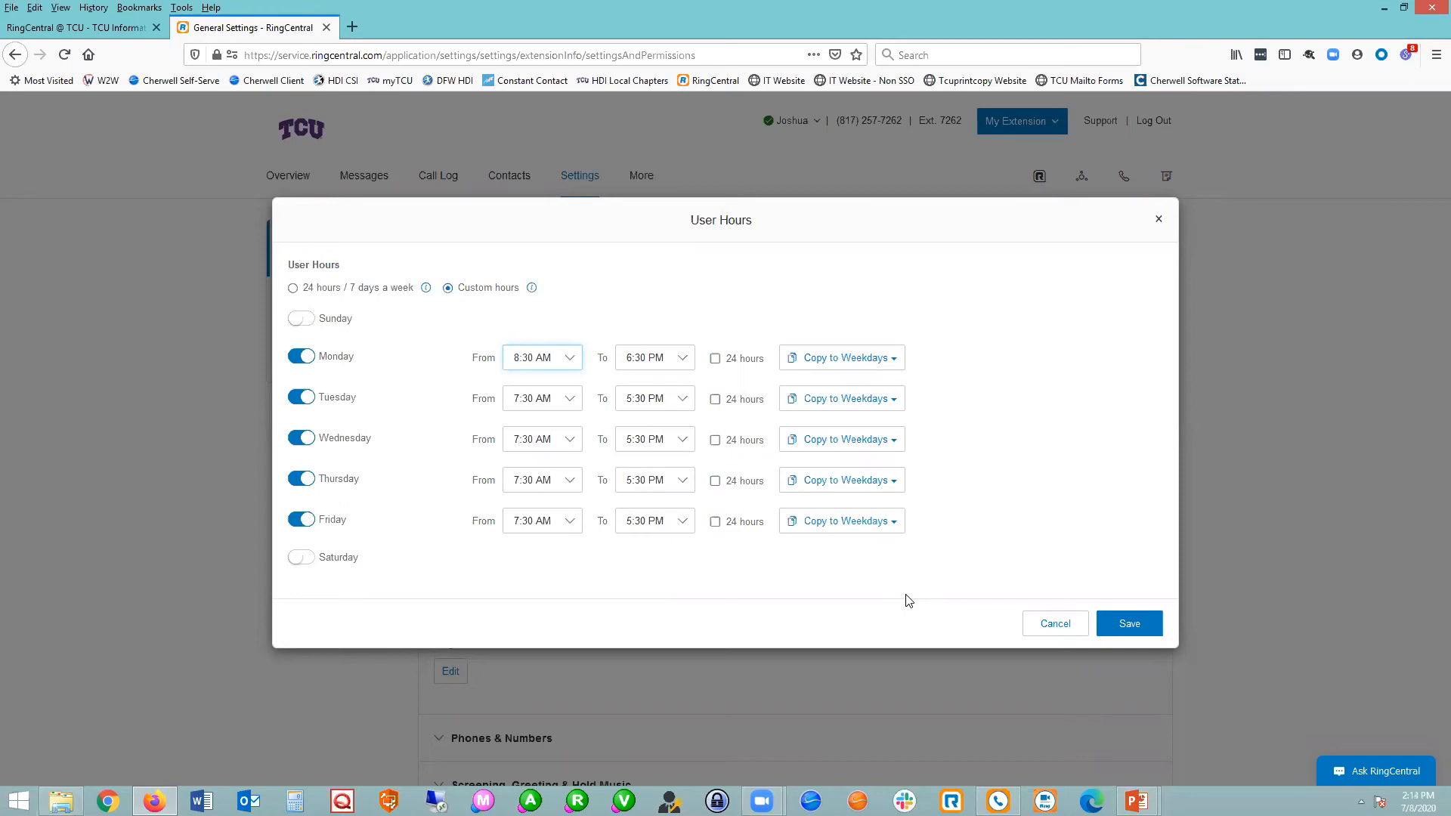
pyautogui.click(1159, 219)
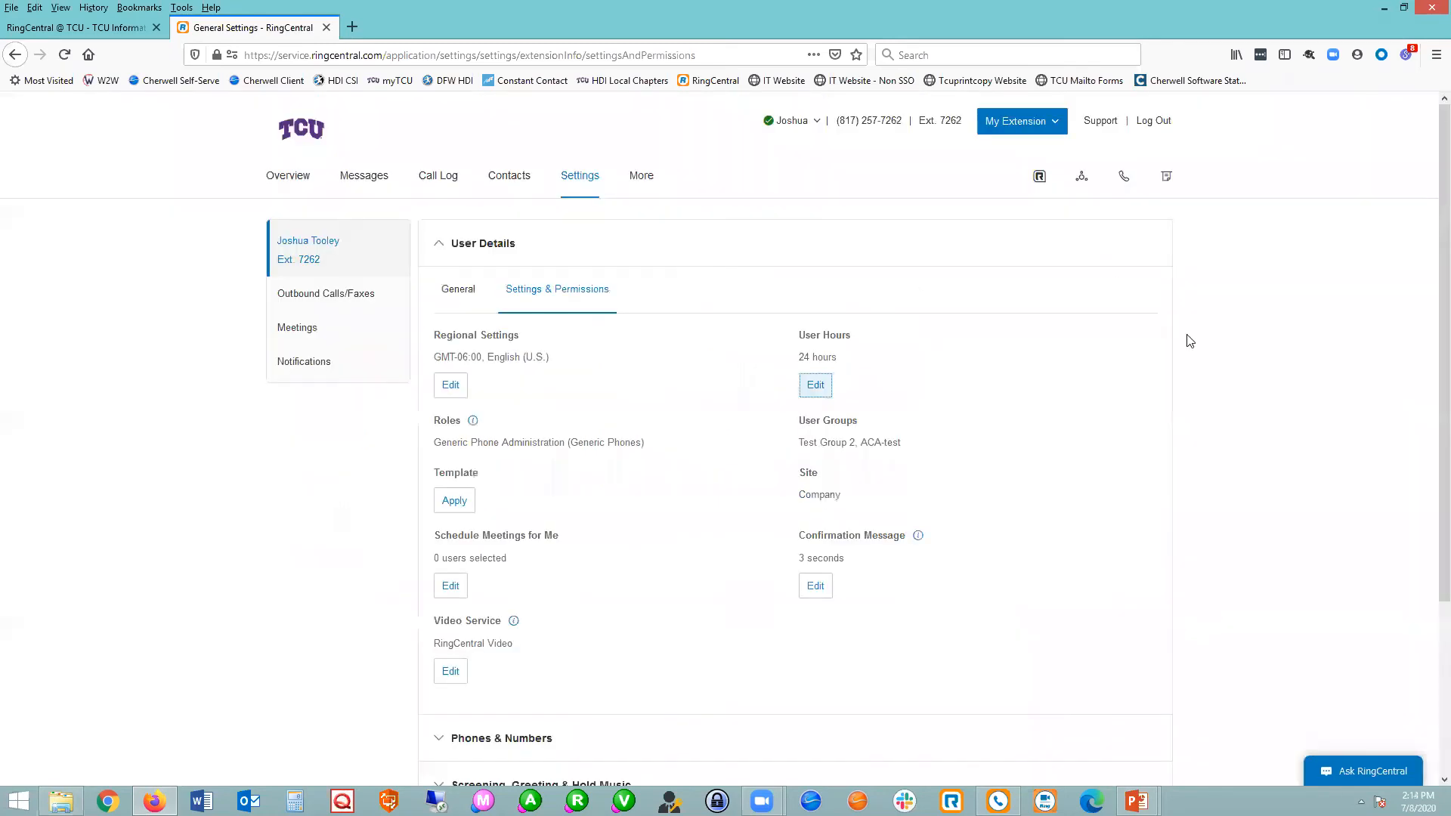
# Collapse the User Details section and show the list of phones under Phones & Numbers.
pyautogui.click(464, 247)
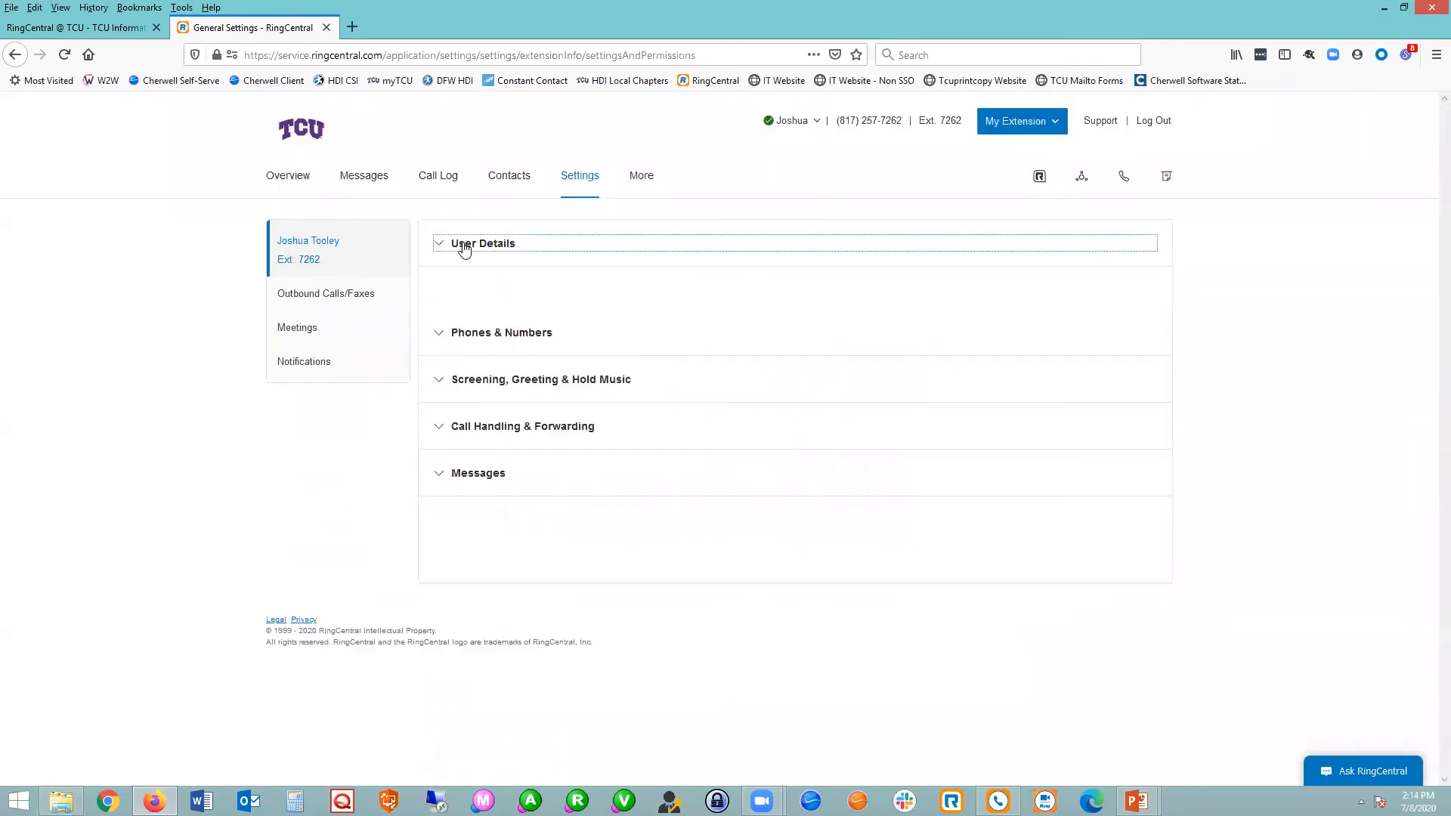
pyautogui.click(496, 292)
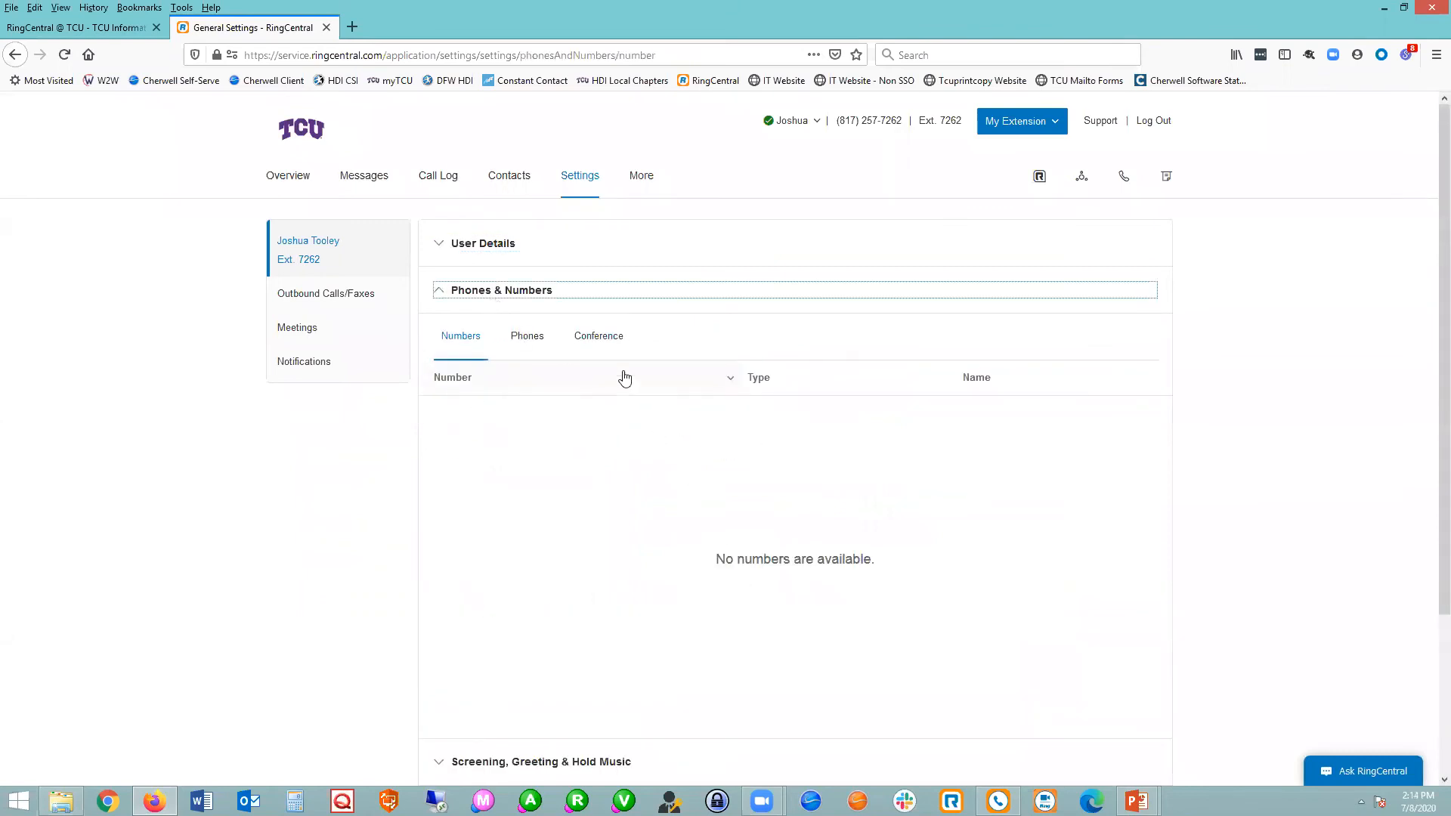
pyautogui.click(522, 340)
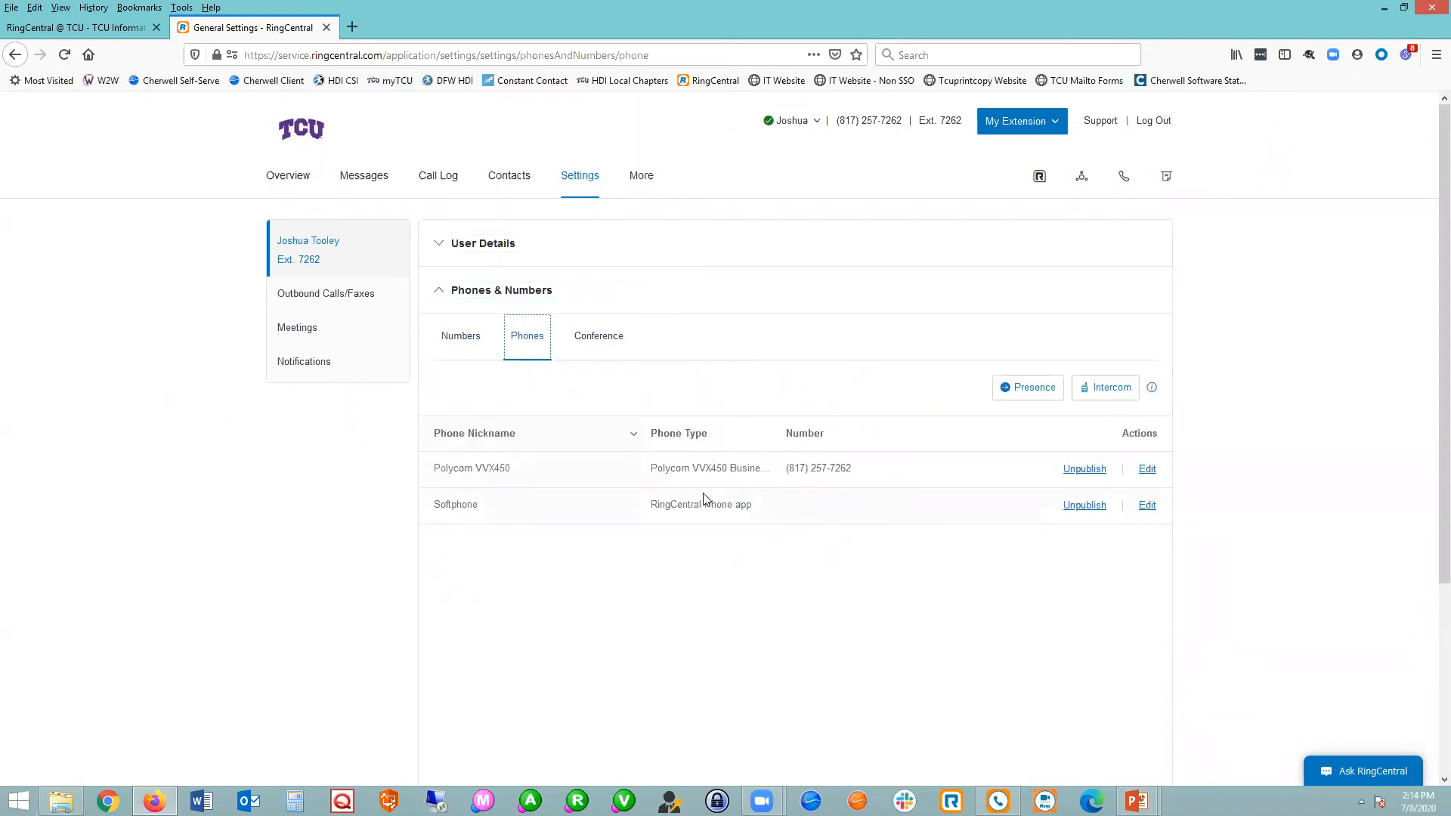
# Highlight the Polycom VVX450 and Softphone entries in the phone list, and clear the highlighting.
pyautogui.moveTo(433, 470); pyautogui.dragTo(511, 482)
pyautogui.moveTo(432, 506); pyautogui.dragTo(481, 513)
pyautogui.moveTo(433, 468); pyautogui.dragTo(753, 472)
pyautogui.moveTo(853, 474); pyautogui.dragTo(854, 477)
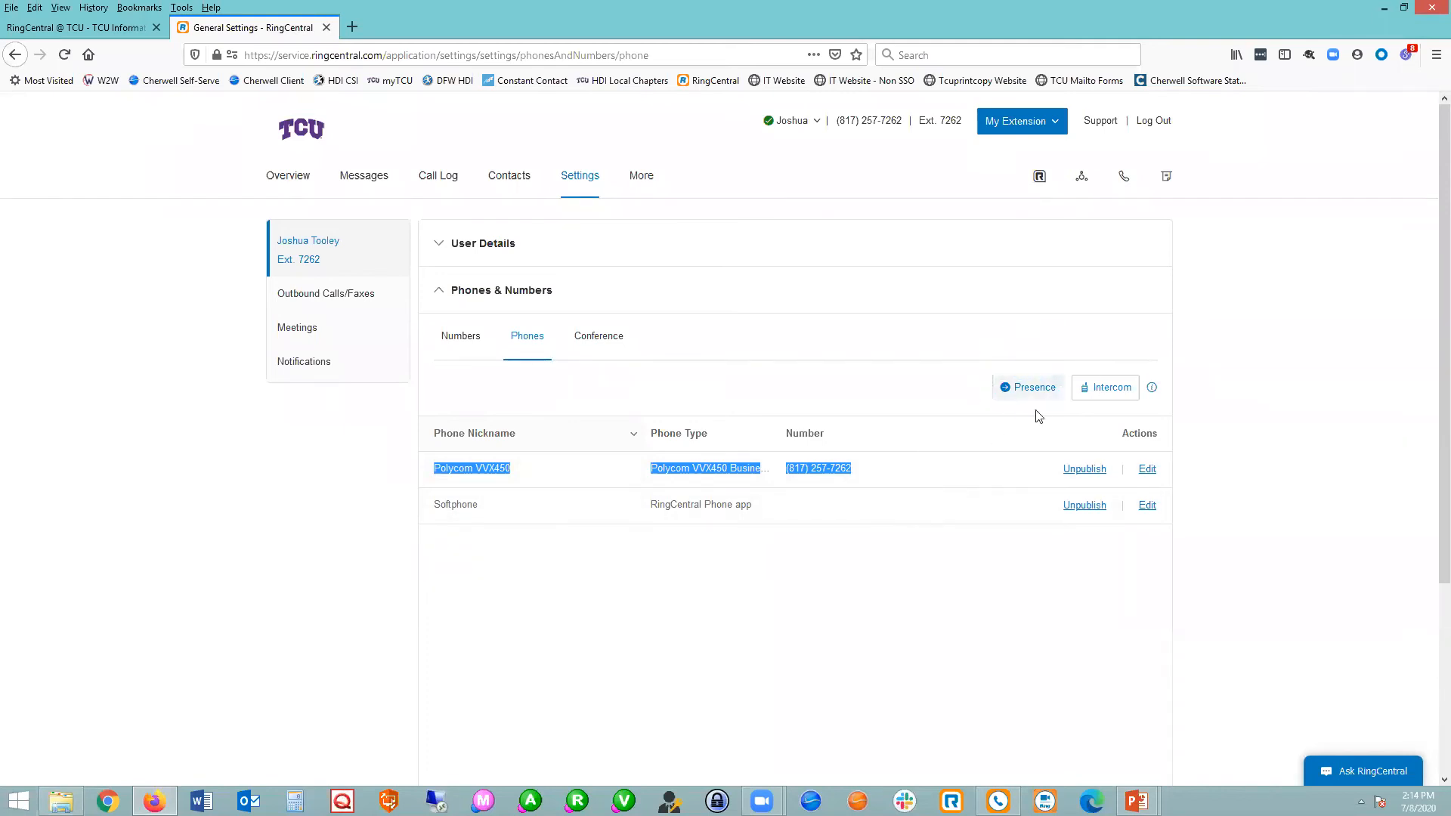
pyautogui.click(959, 379)
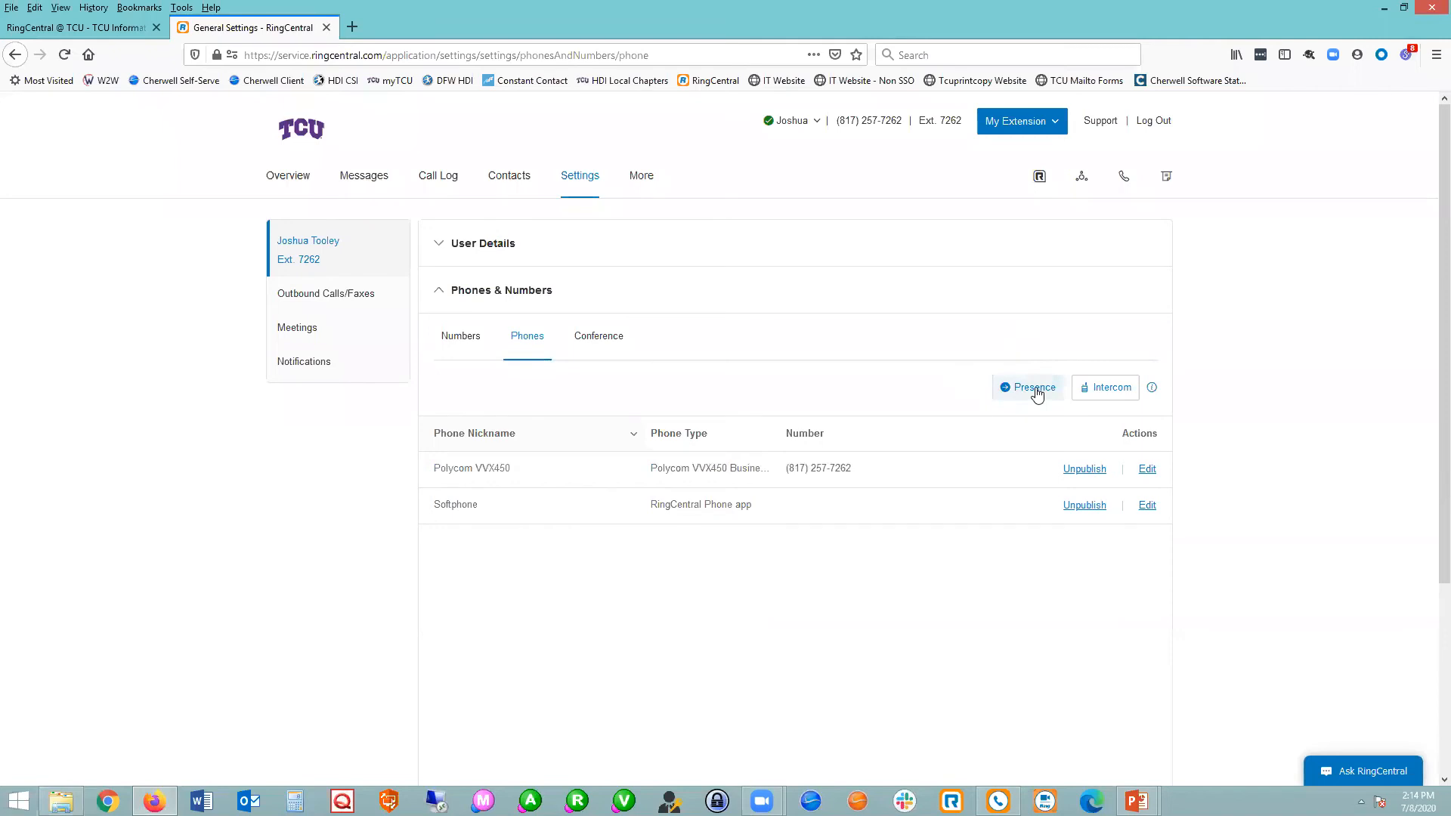
# Open the Presence appearance settings and browse the monitored lines up to the third page.
pyautogui.click(1035, 389)
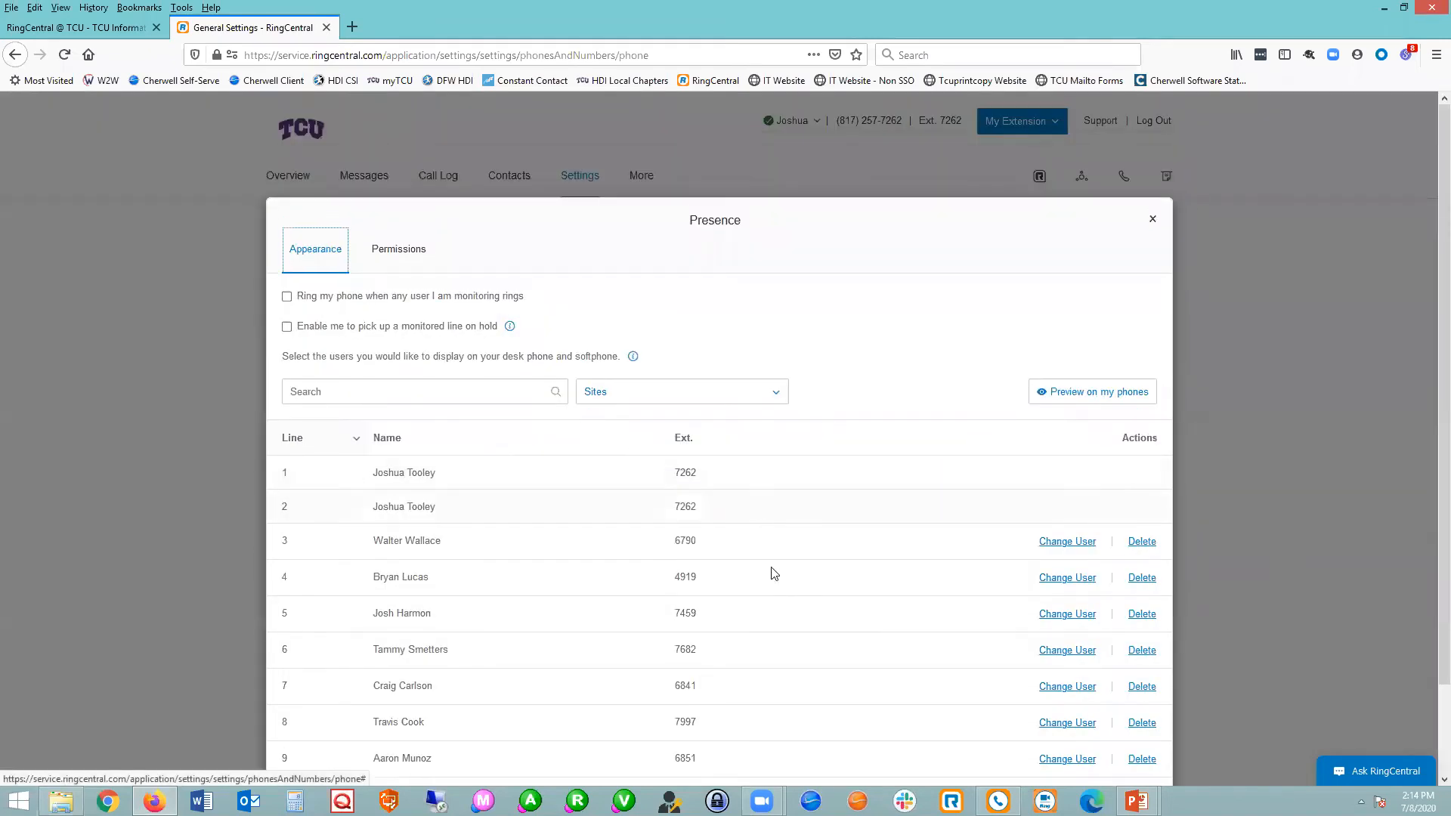
pyautogui.scroll(-2, 786, 688)
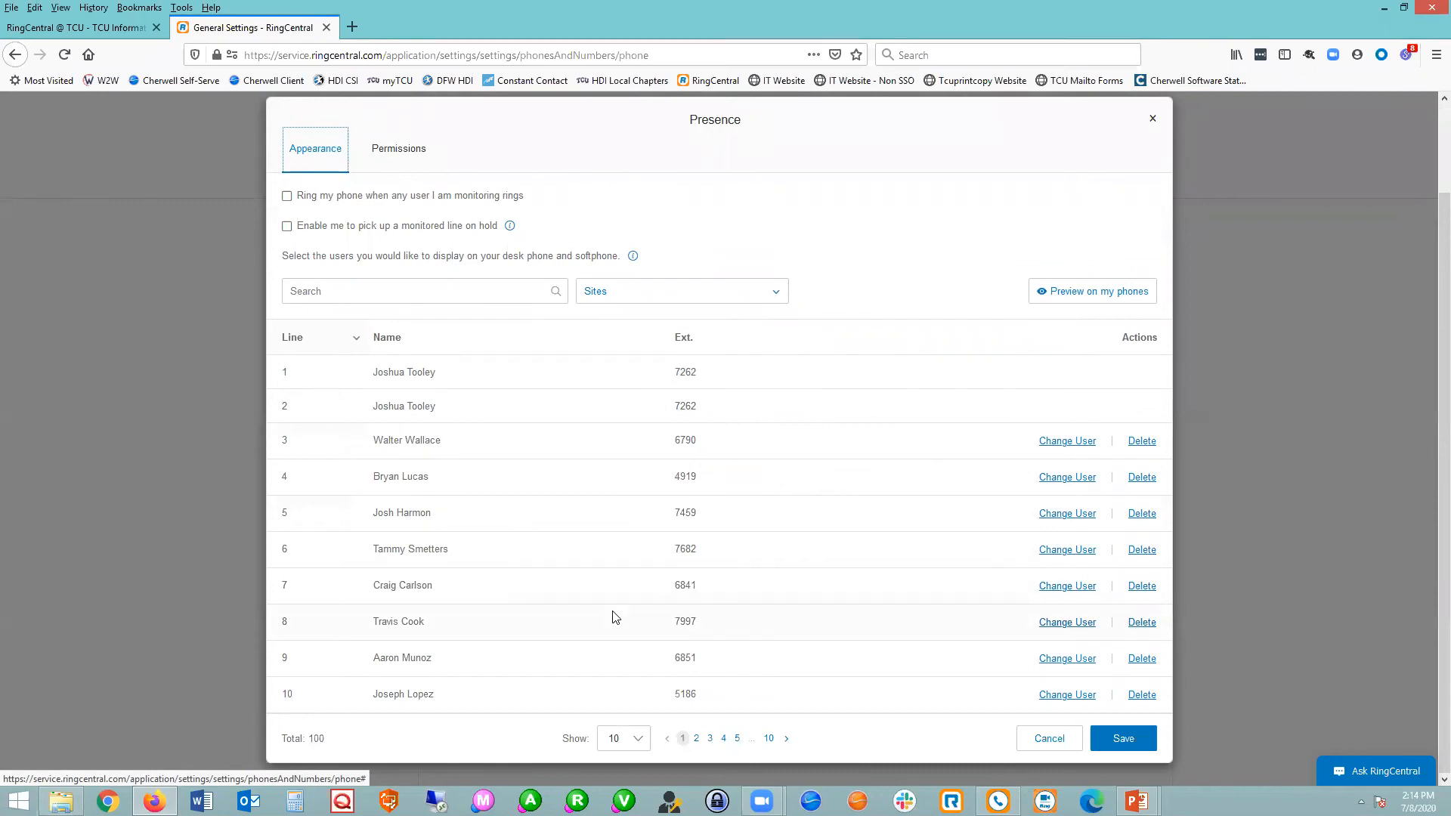
pyautogui.click(695, 742)
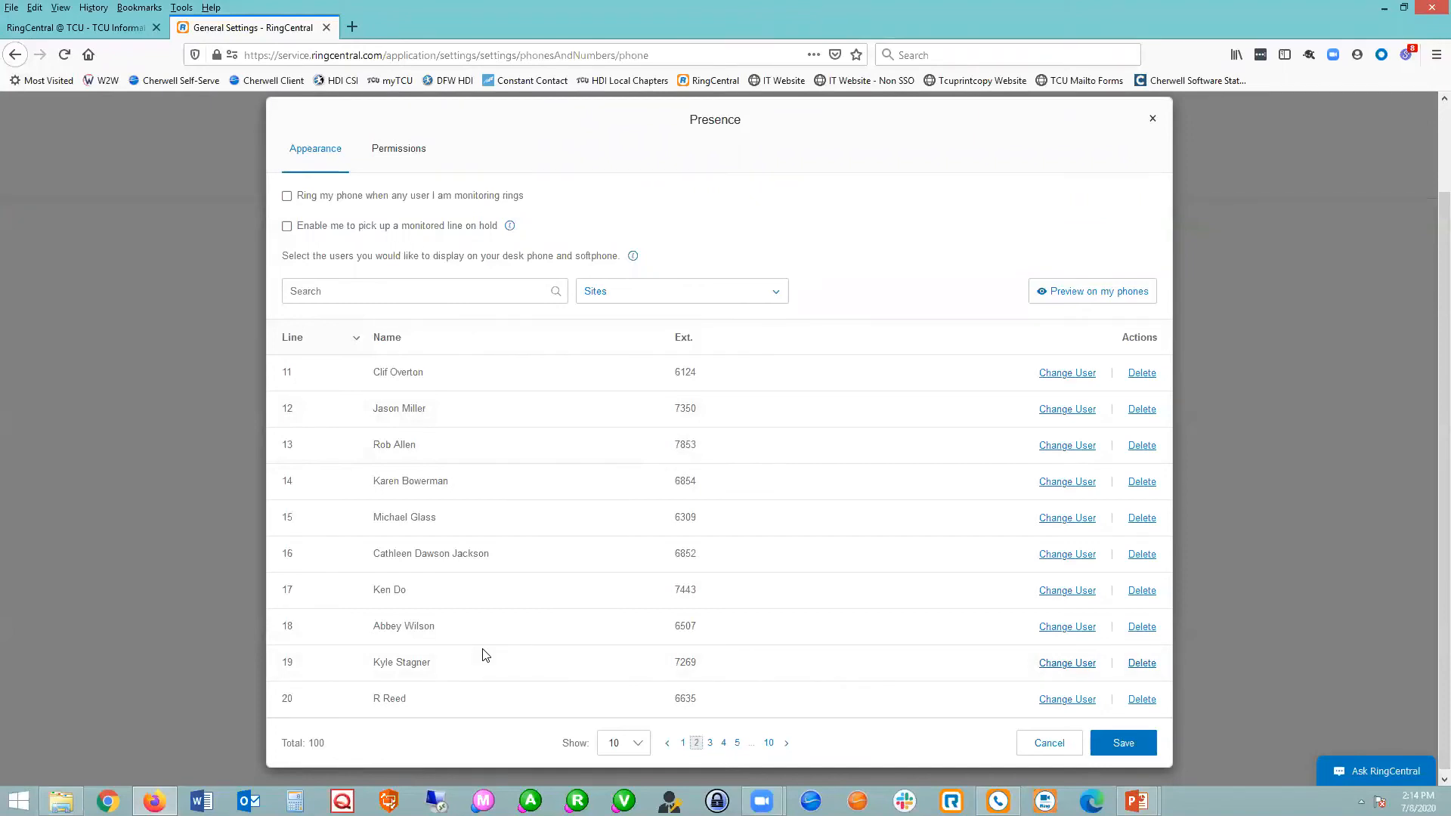
pyautogui.click(710, 742)
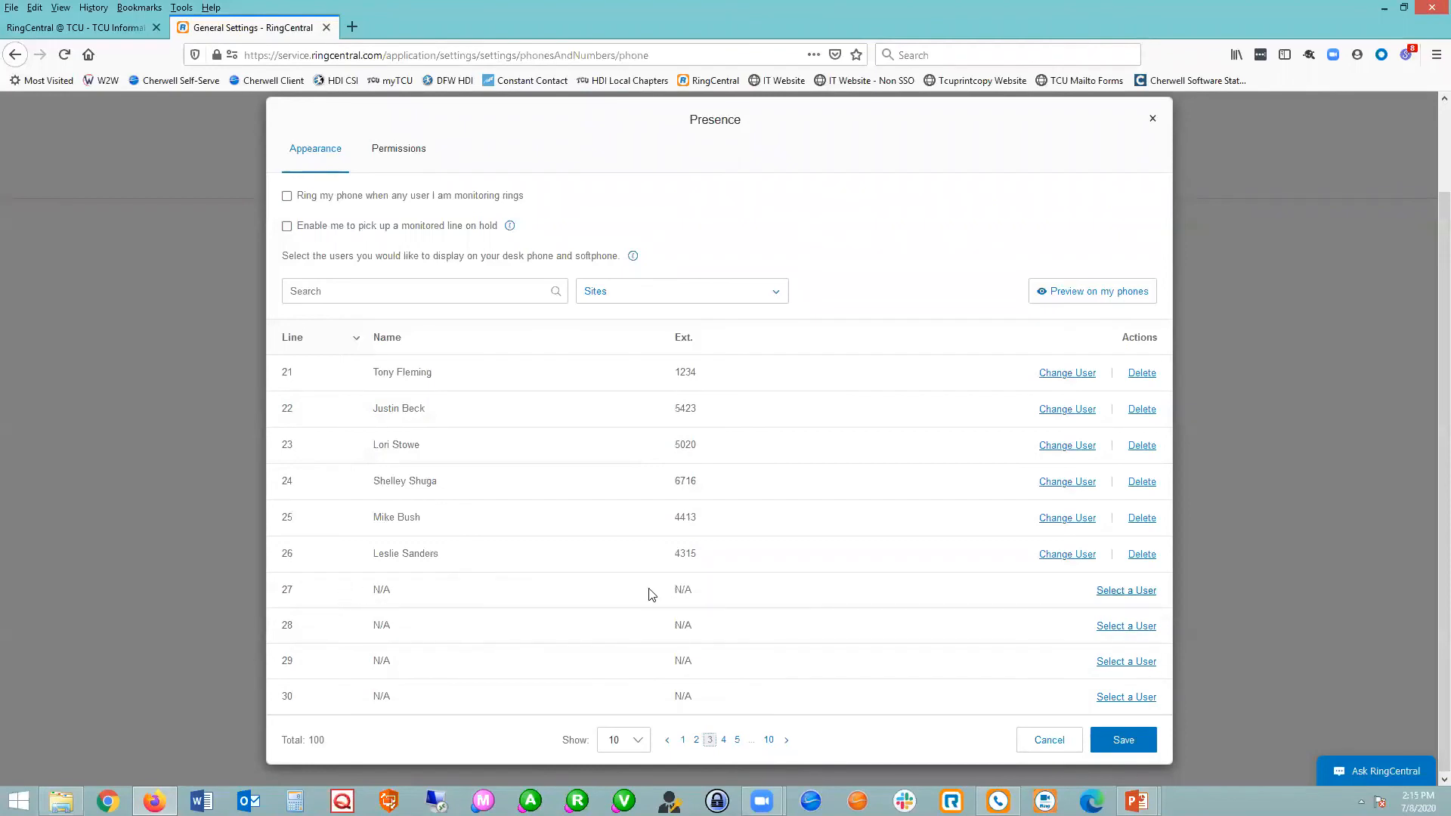
# Assign an Information Technology colleague to presence line 27, finding the person by part of the last name.
pyautogui.click(1143, 597)
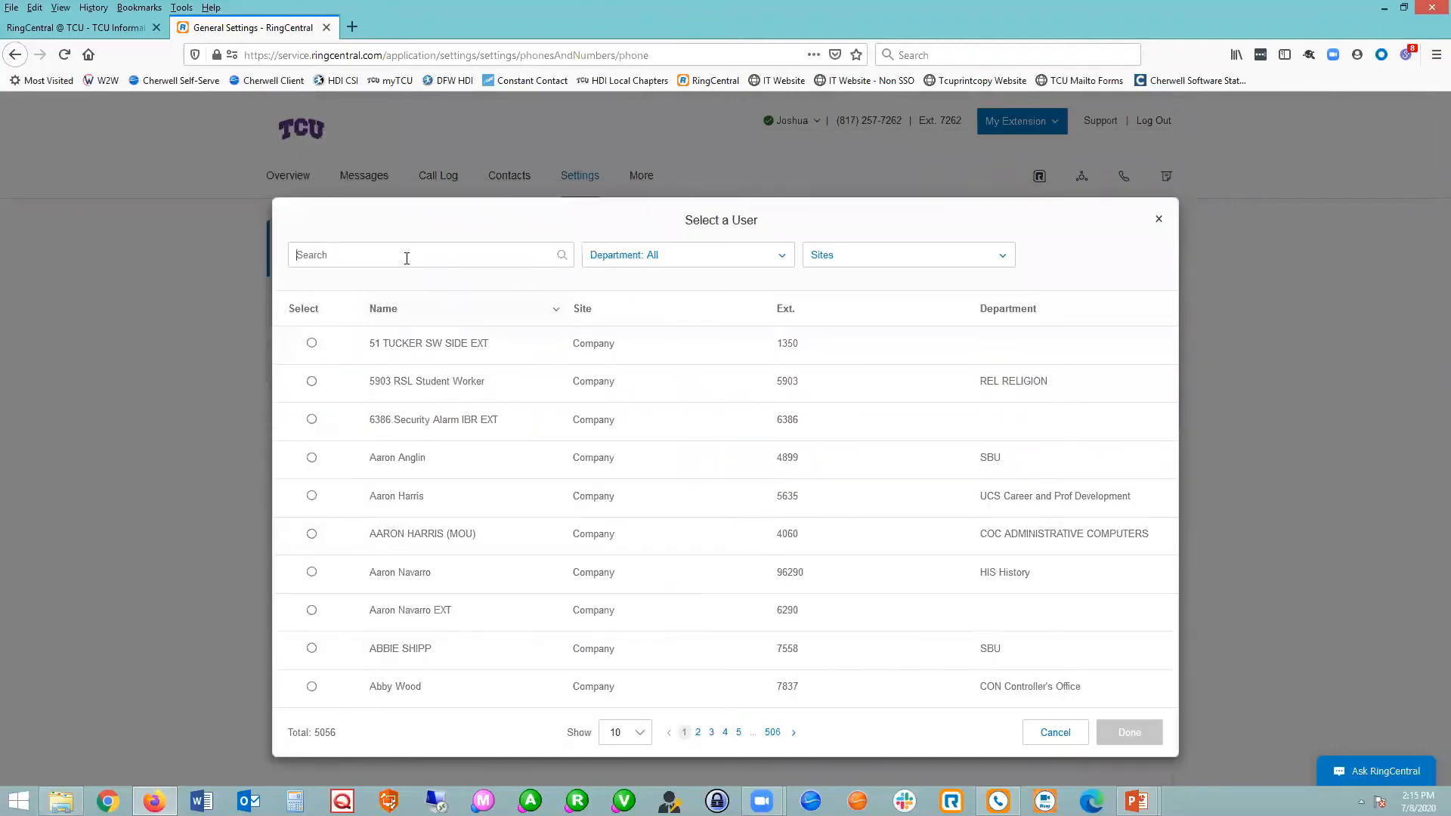
pyautogui.click(406, 259)
pyautogui.write('count')
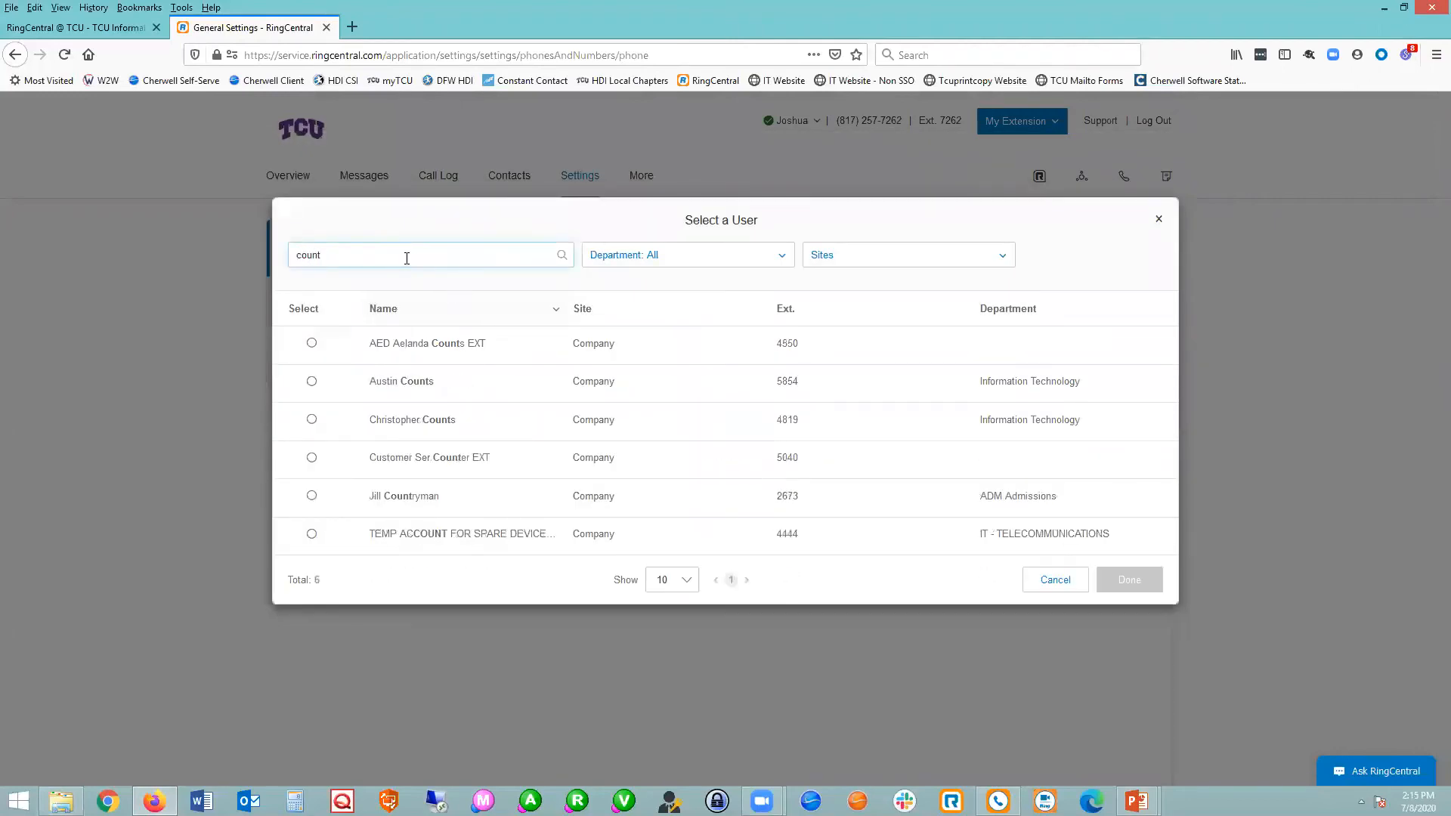
pyautogui.click(311, 381)
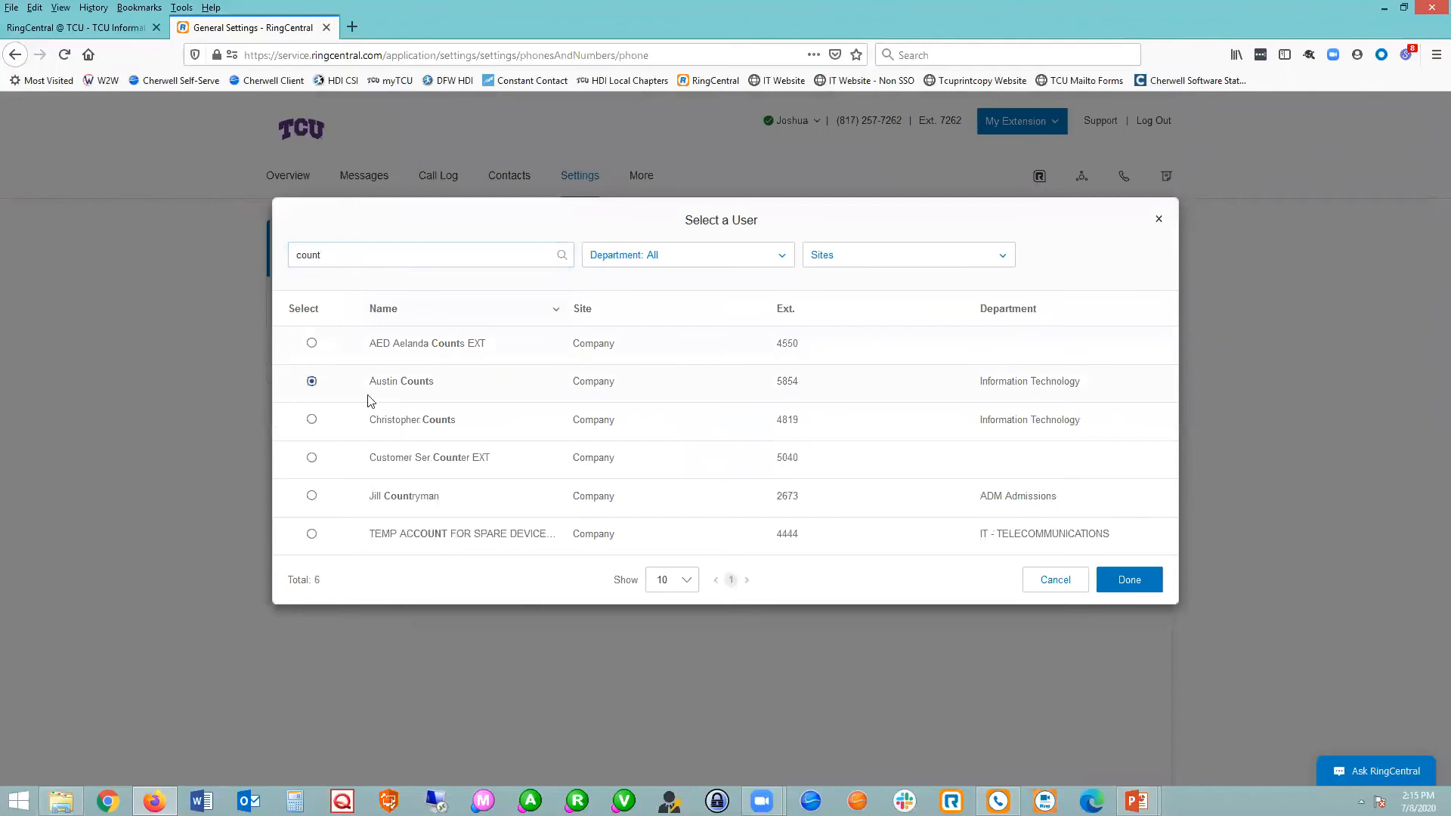
pyautogui.click(1128, 580)
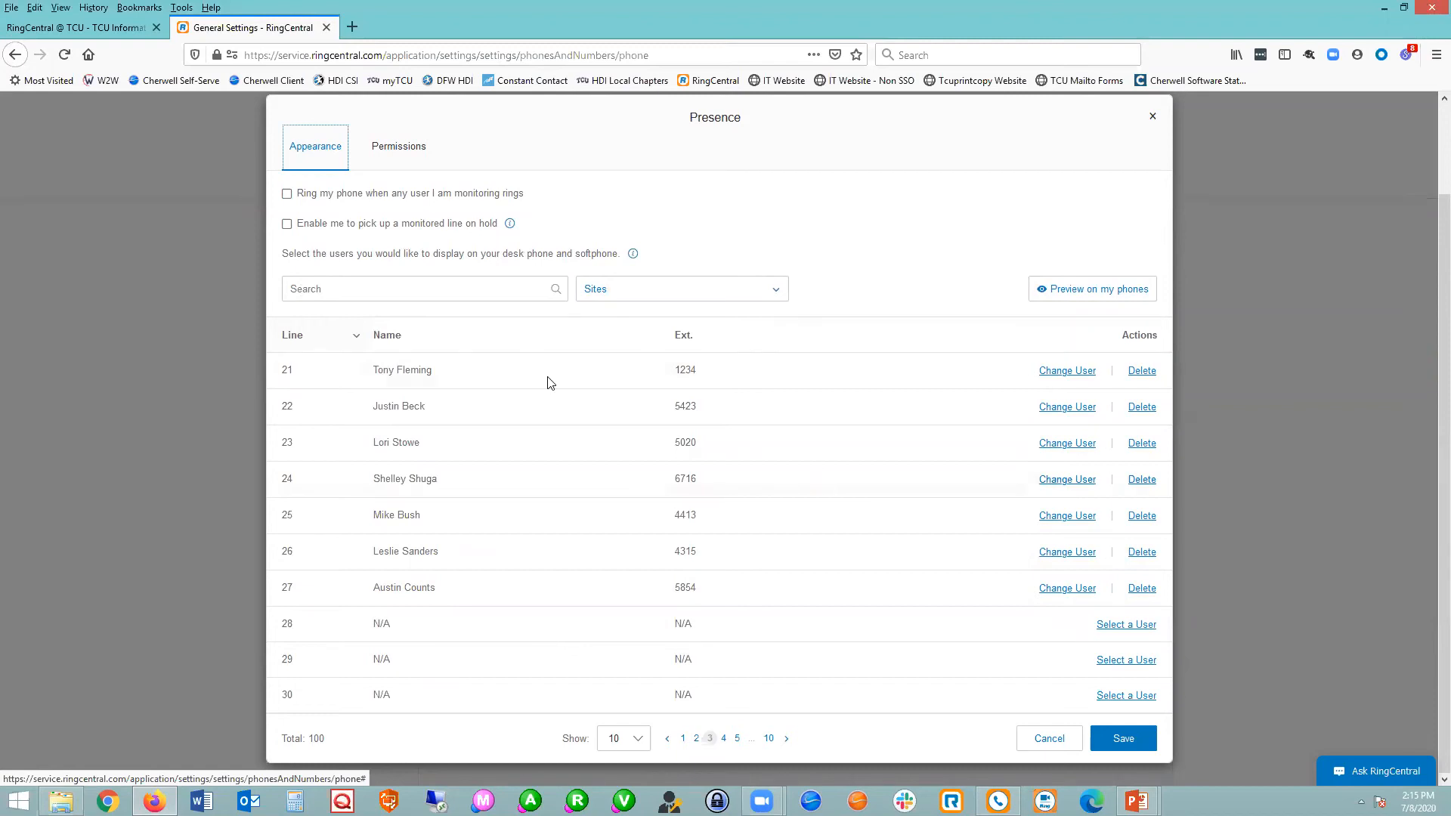
pyautogui.click(423, 294)
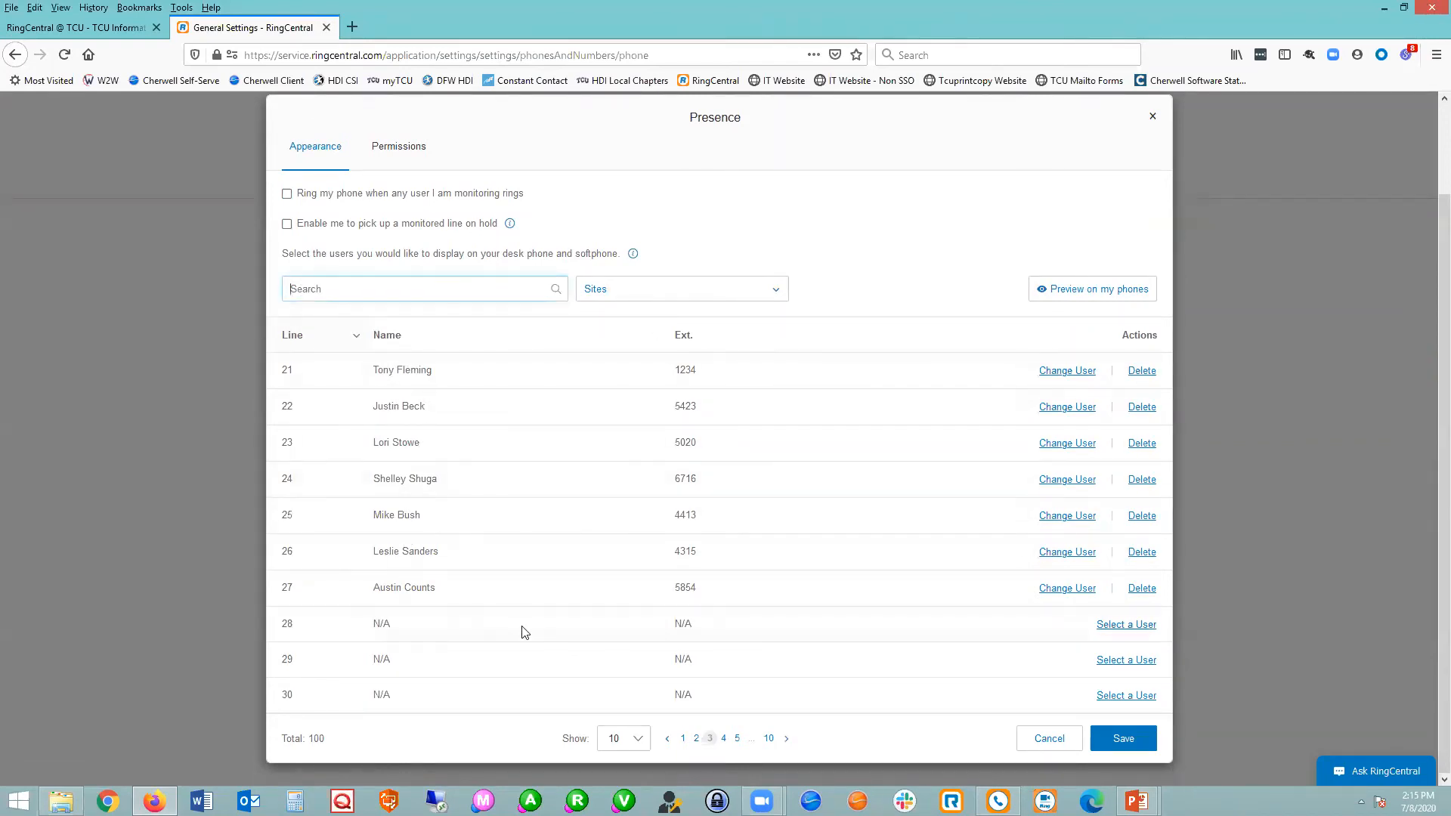
pyautogui.click(1122, 626)
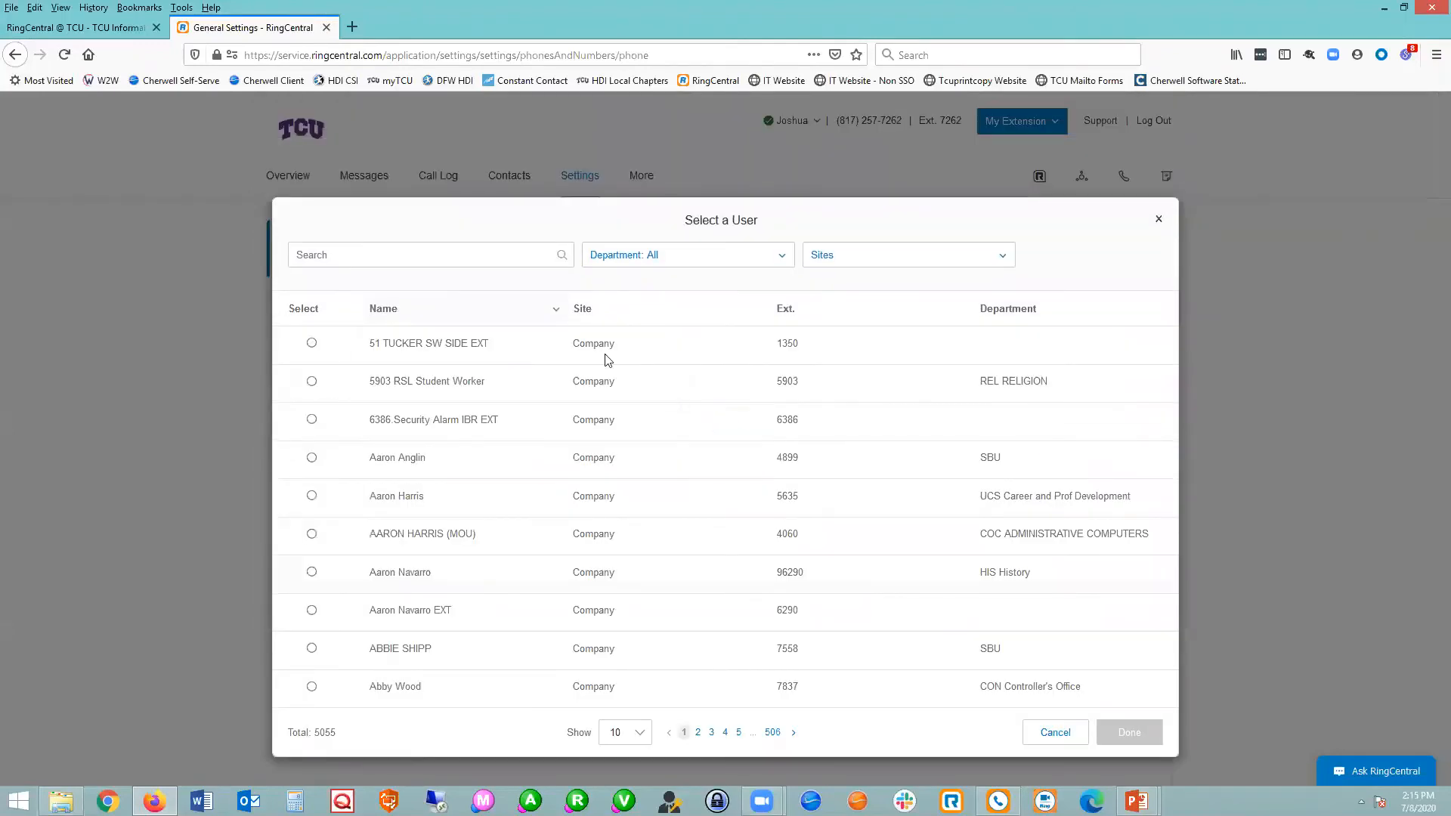
pyautogui.click(1158, 220)
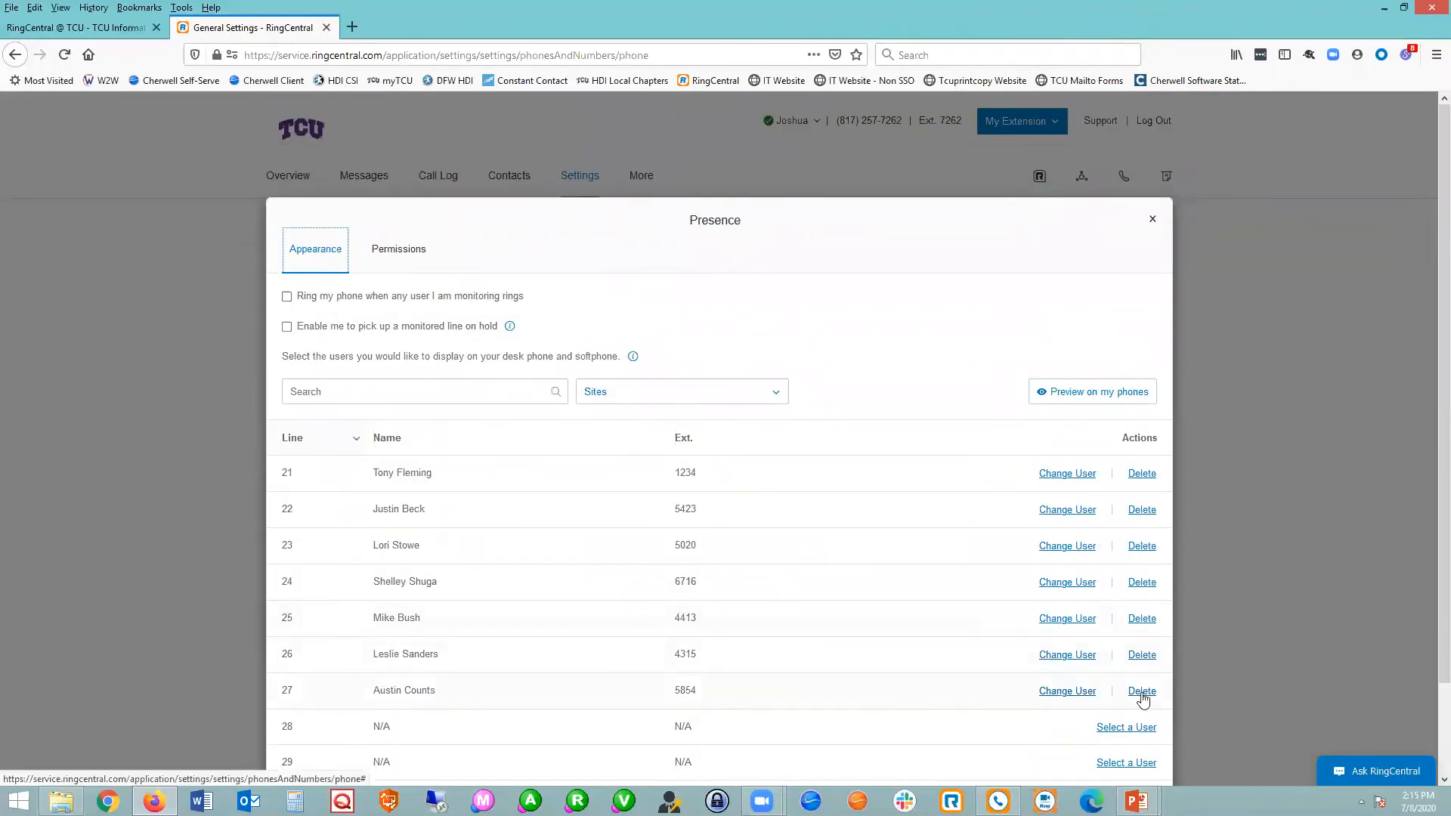
# Delete the colleague assigned to presence line 27.
pyautogui.click(1141, 693)
pyautogui.scroll(-3, 762, 663)
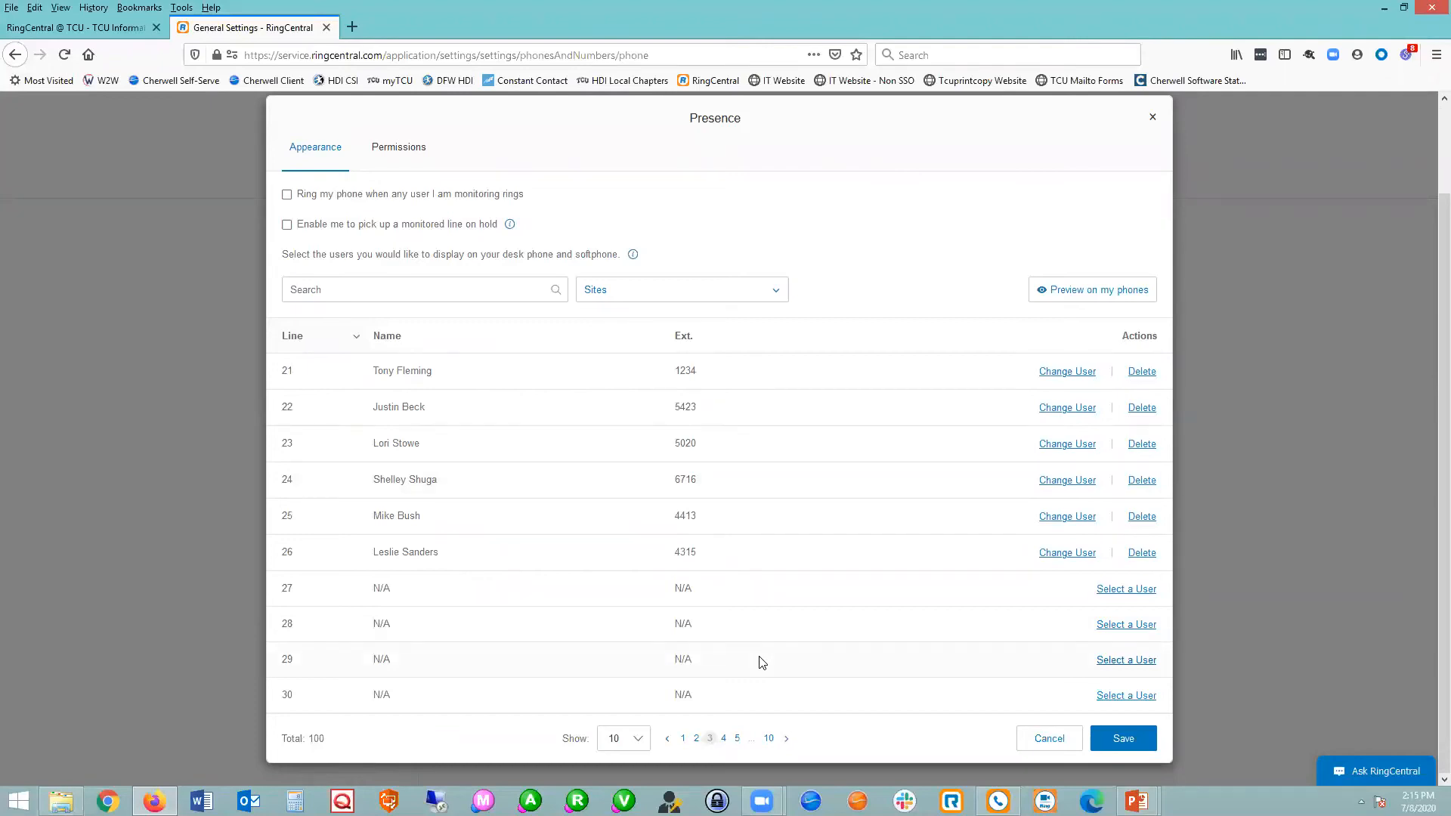
# Preview the monitored lines in the Phone app layout, close the preview, and return to the first page of presence lines.
pyautogui.click(1113, 287)
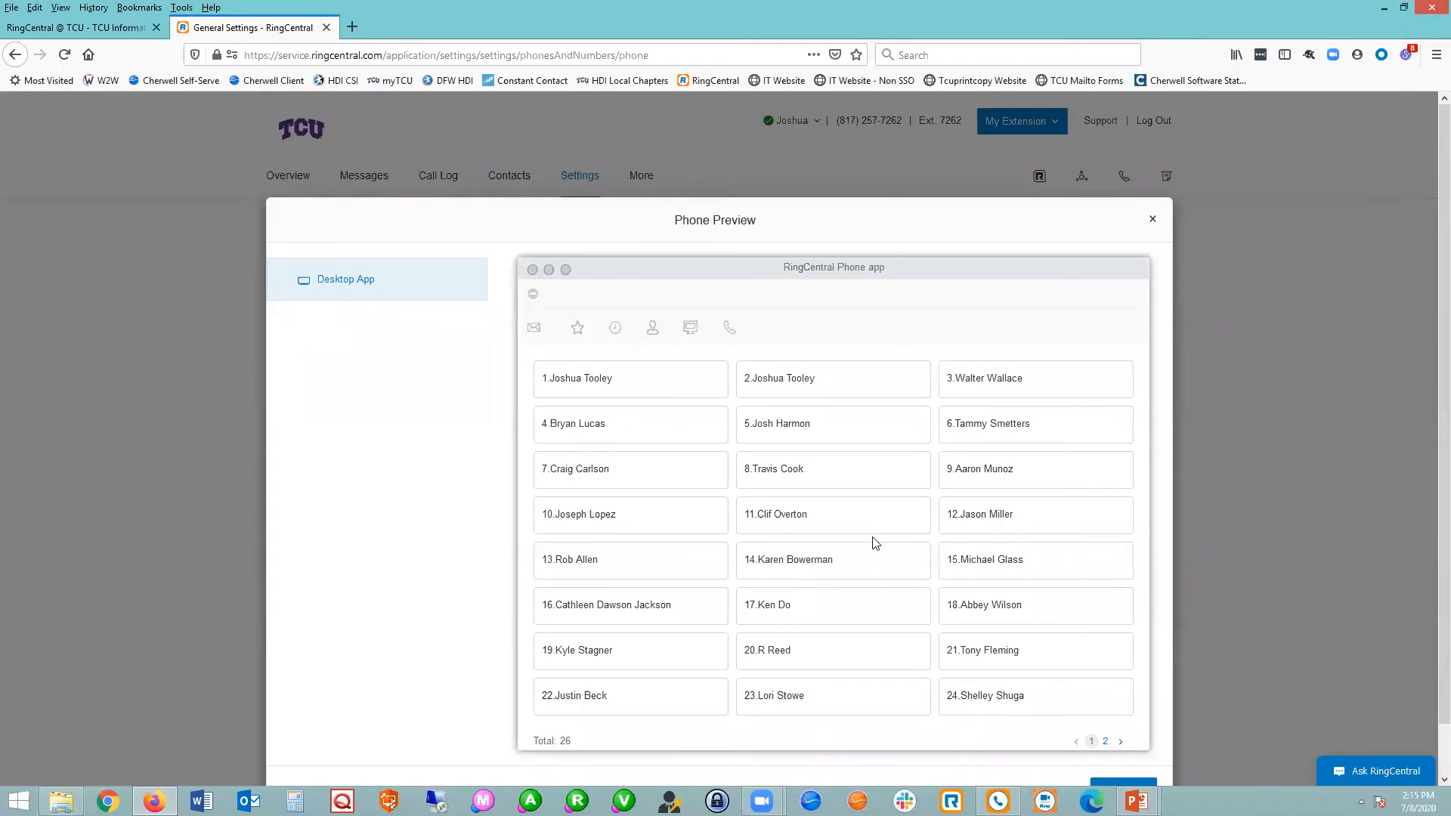
pyautogui.click(1152, 219)
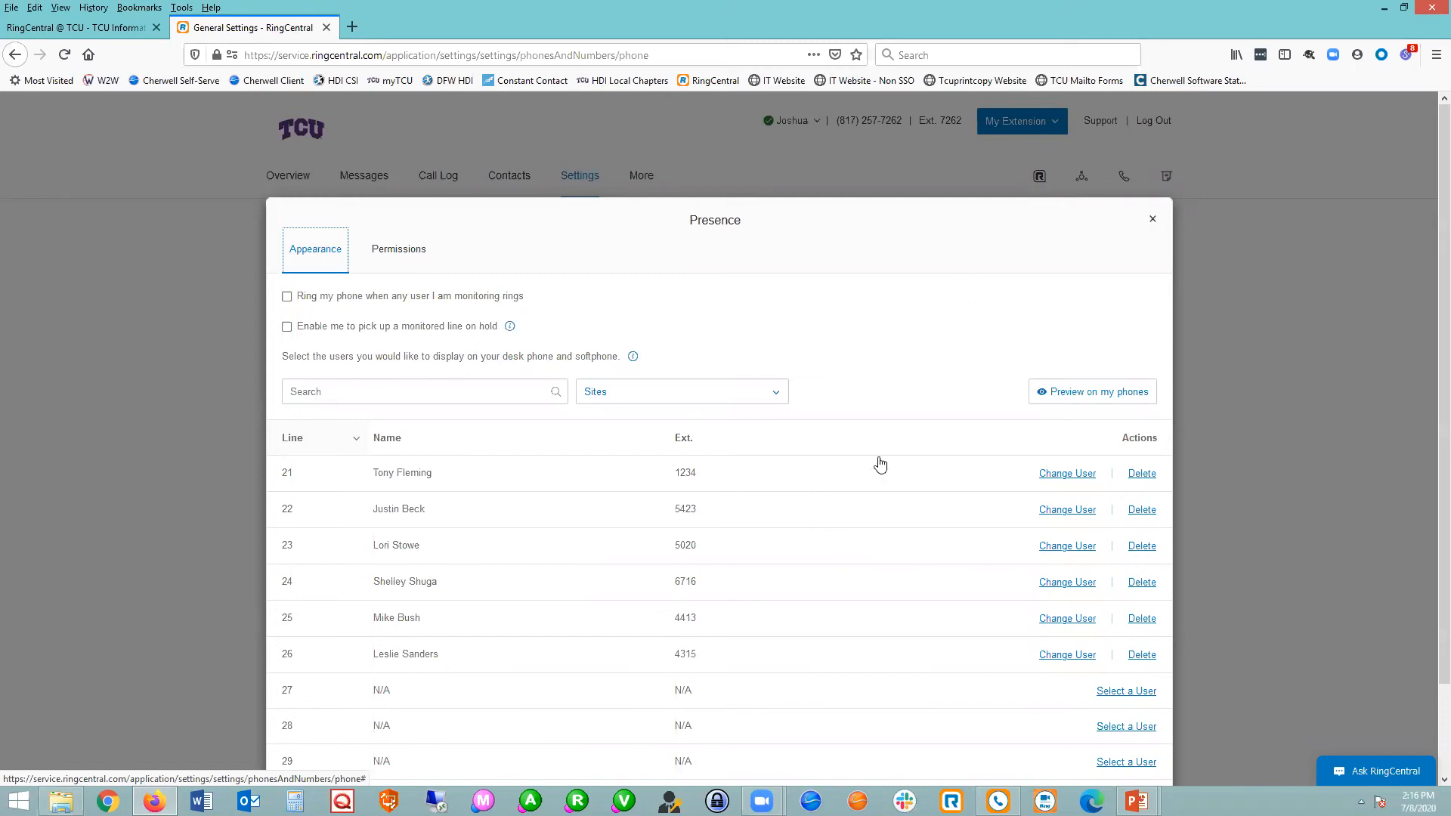
pyautogui.scroll(-2, 679, 616)
pyautogui.click(683, 738)
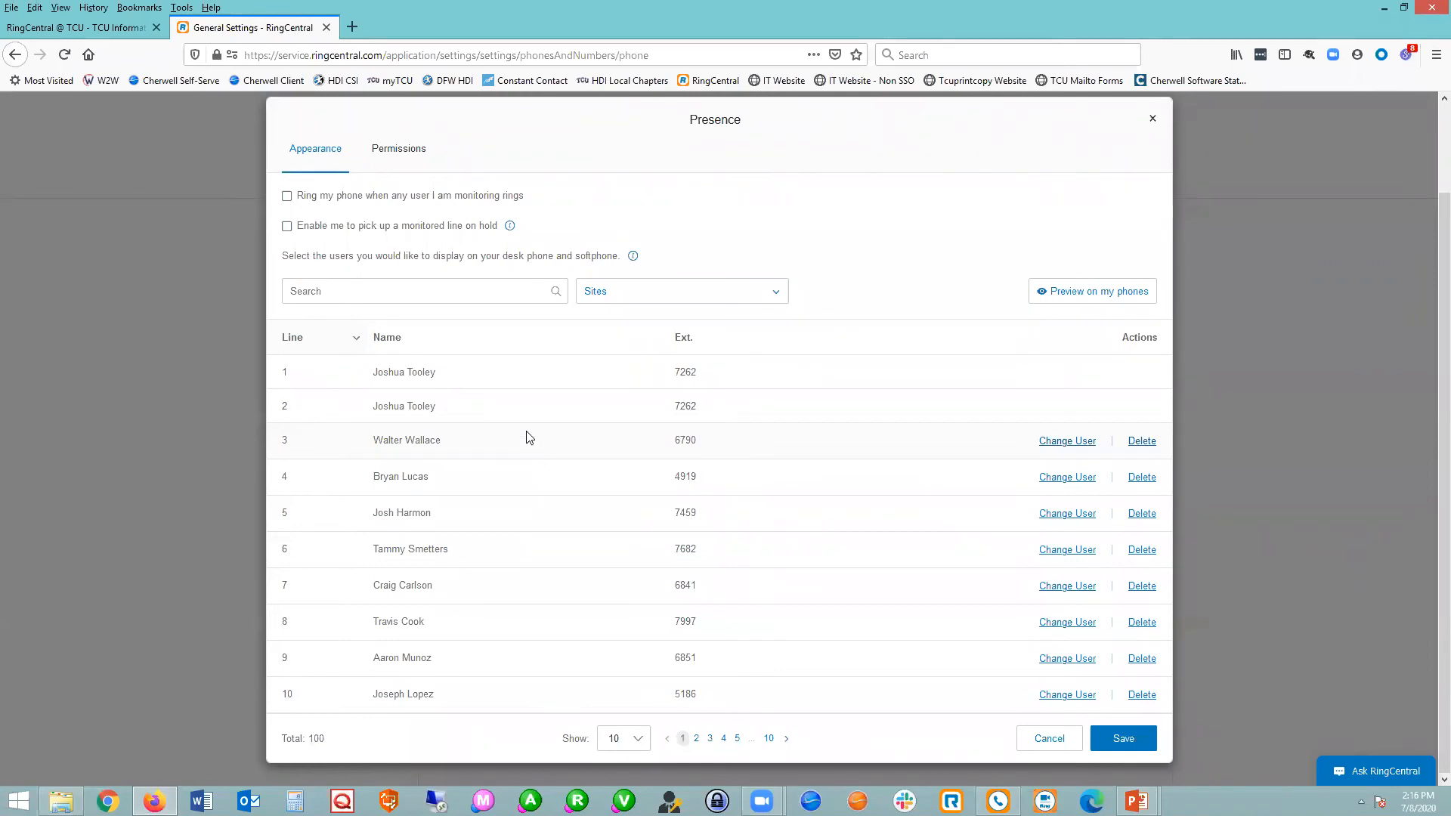
# In the presence permissions, find an Information Technology colleague by last name and permit that person to answer calls.
pyautogui.click(396, 151)
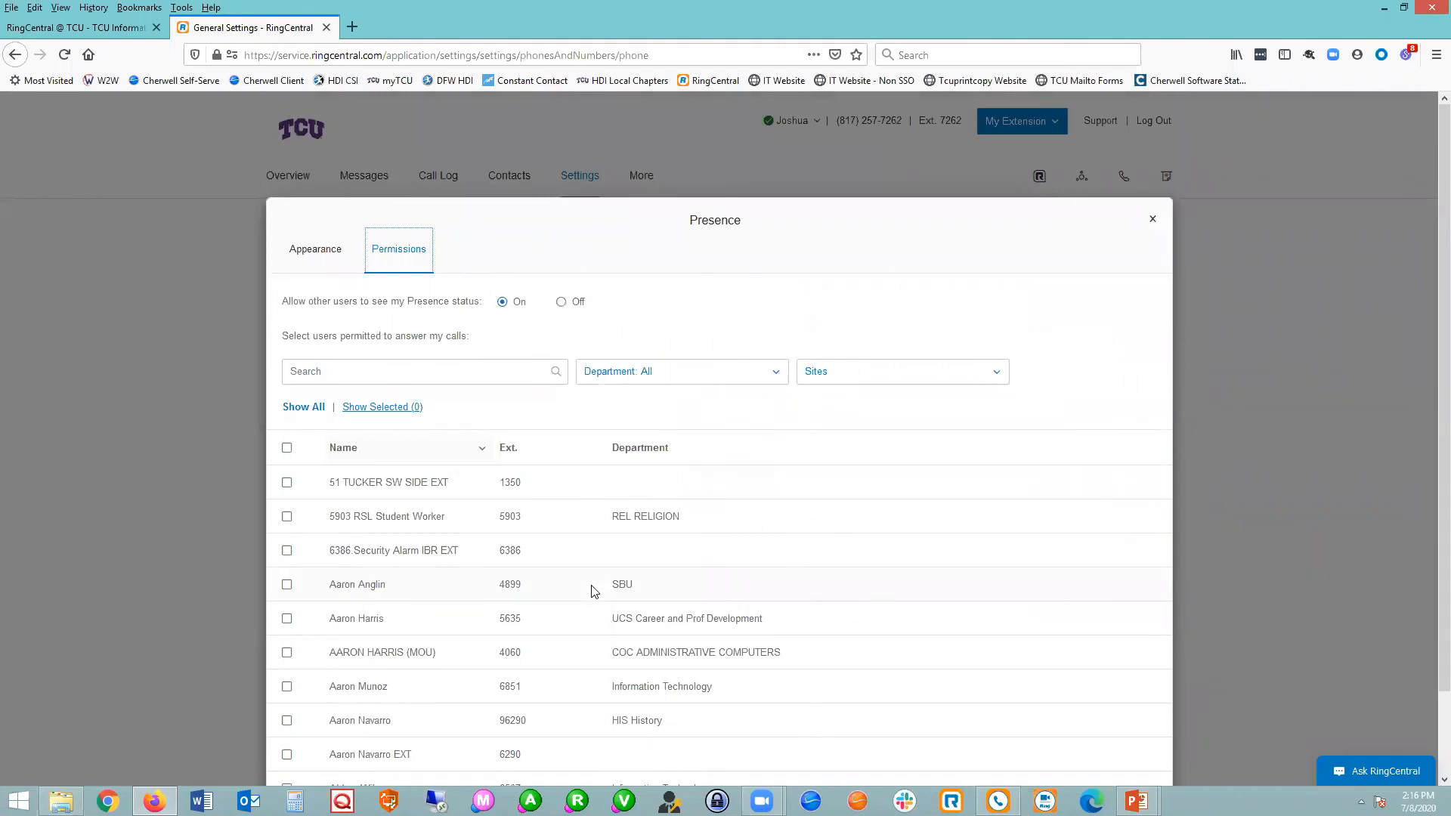
pyautogui.click(319, 373)
pyautogui.write('counts')
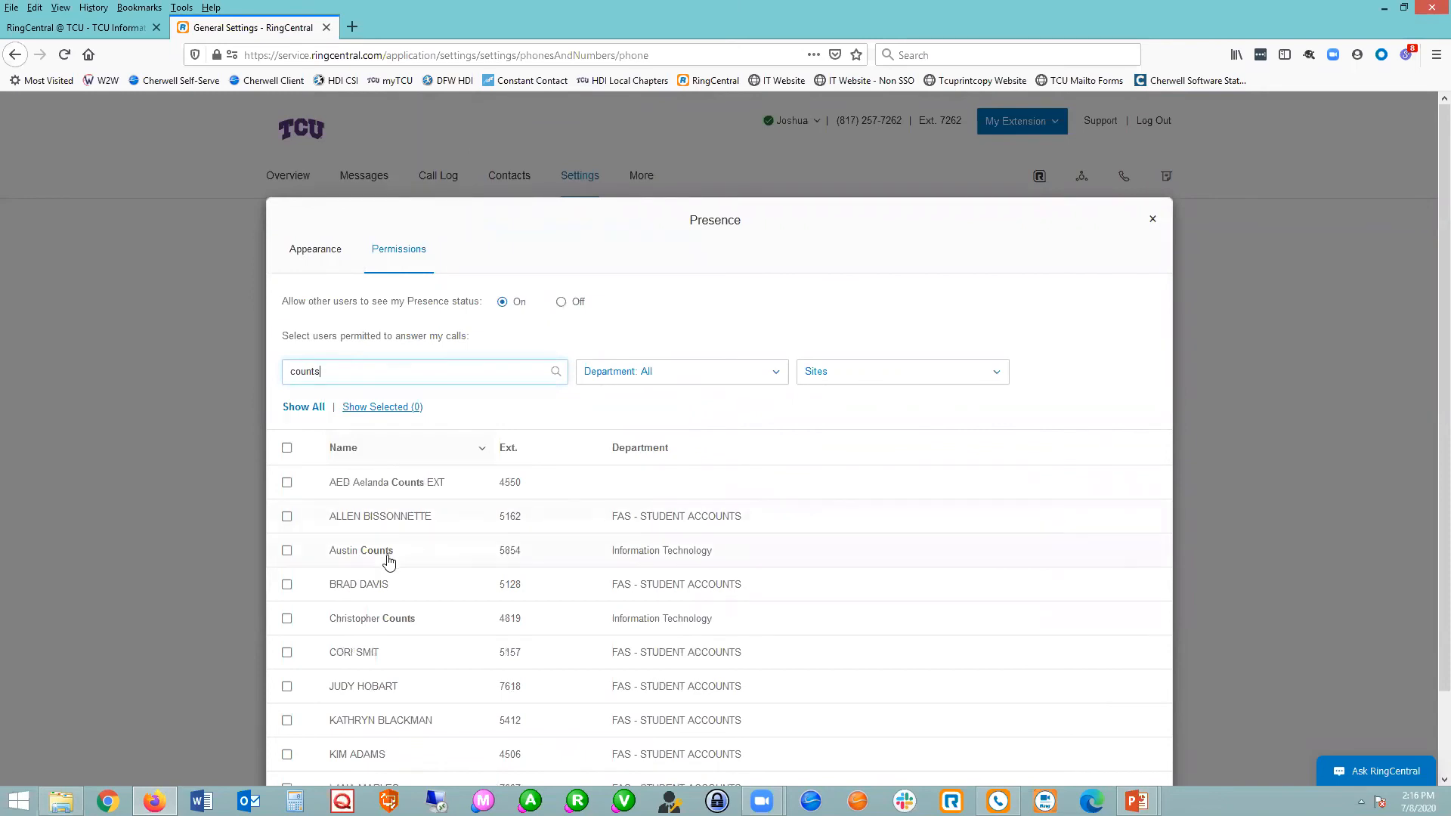
pyautogui.click(288, 550)
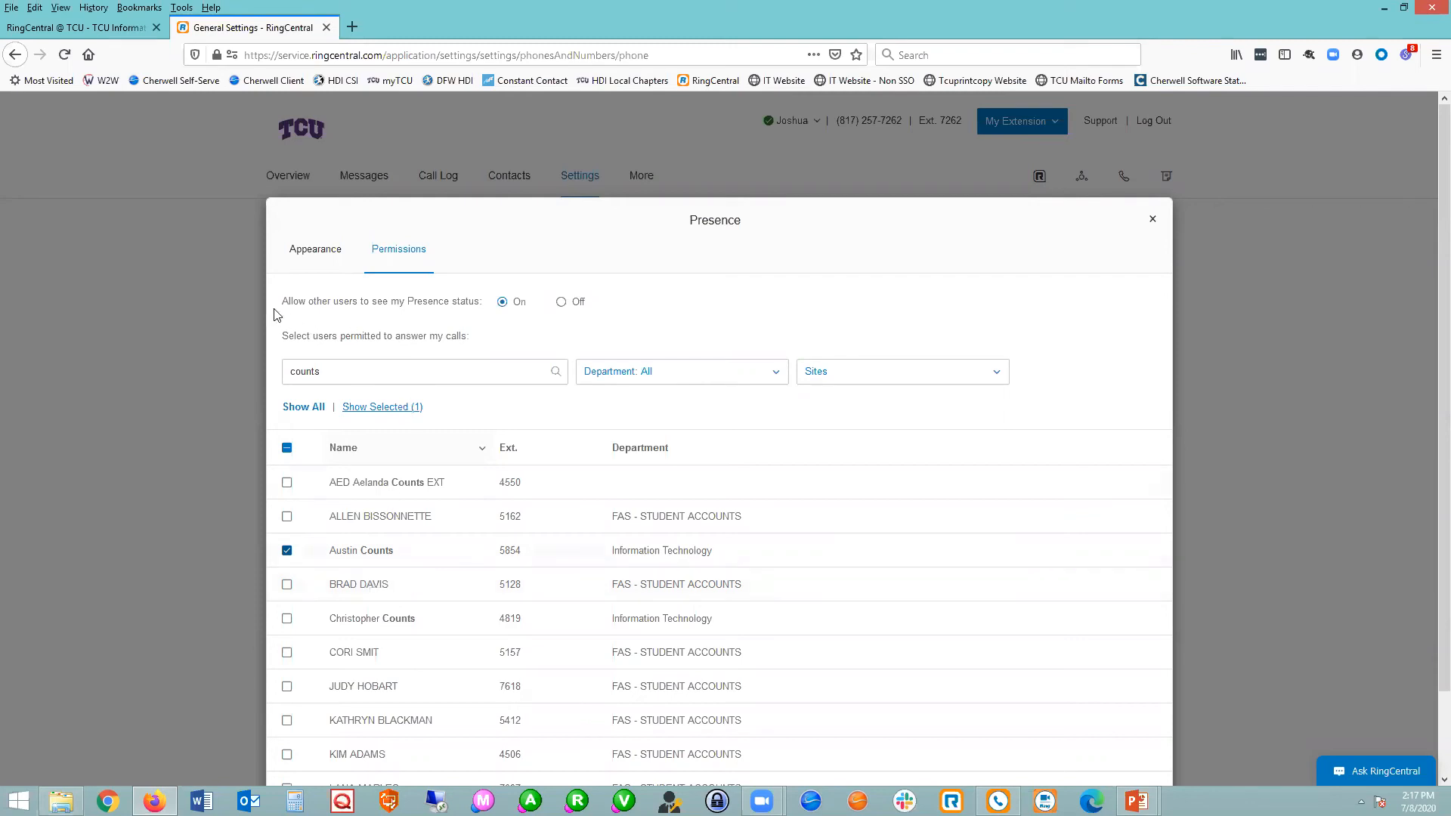
# Highlight the option allowing other users to see the presence status, clear the highlighting, and close the Presence settings without saving.
pyautogui.moveTo(281, 302); pyautogui.dragTo(590, 303)
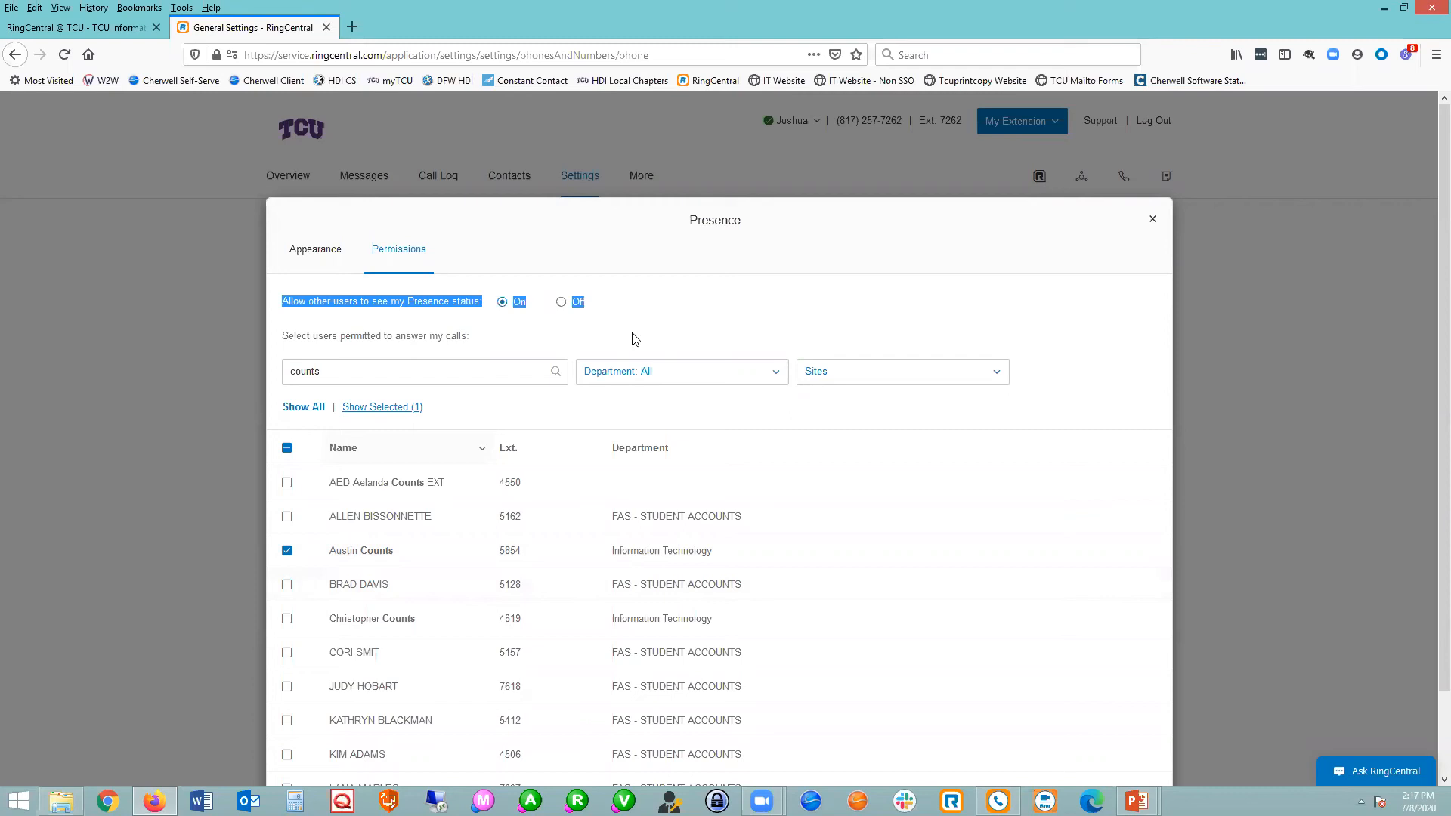
pyautogui.click(602, 346)
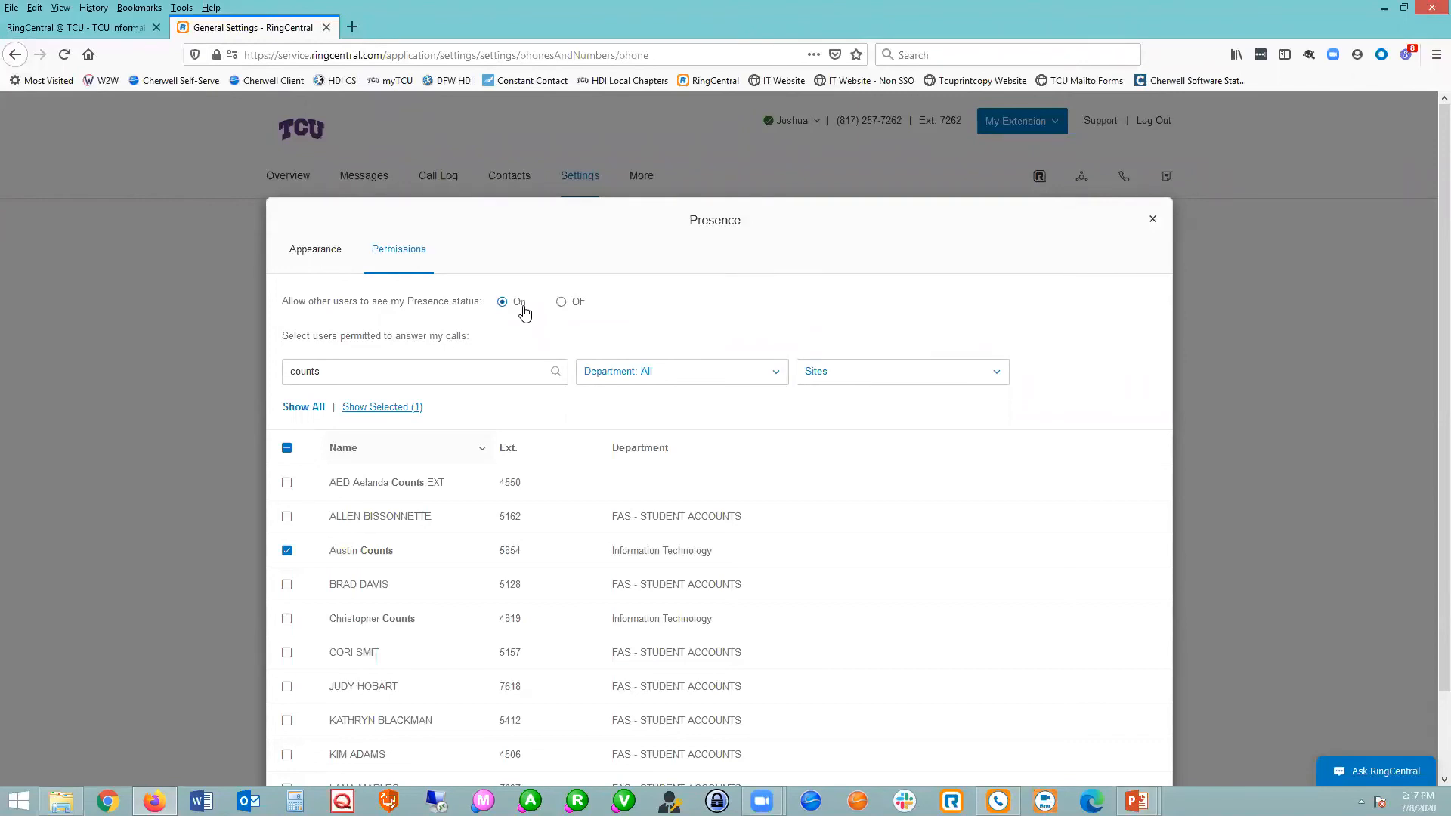
pyautogui.click(1152, 220)
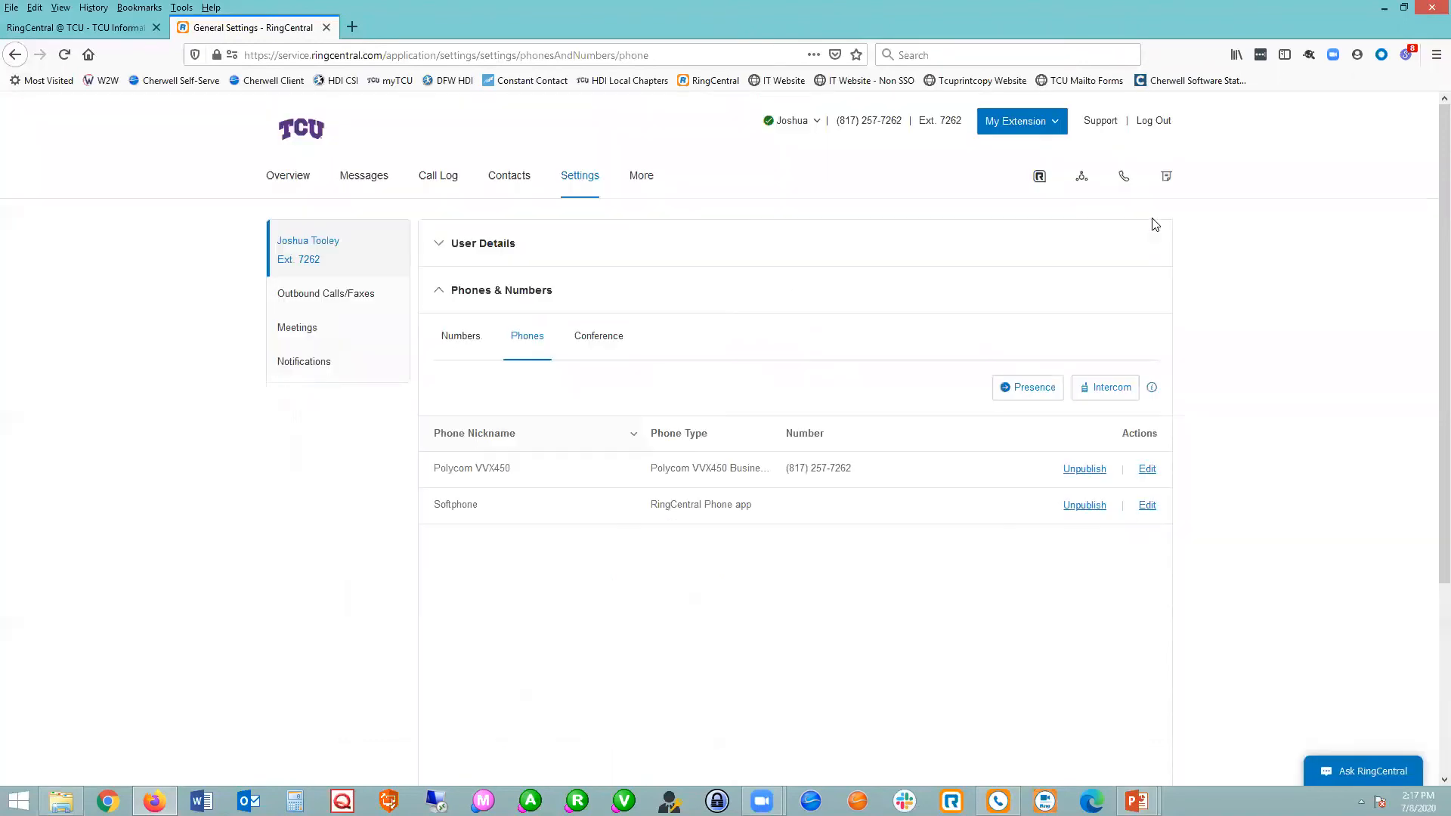
# Open the user hours settings for Screening, Greeting & Hold Music.
pyautogui.click(520, 297)
pyautogui.click(536, 339)
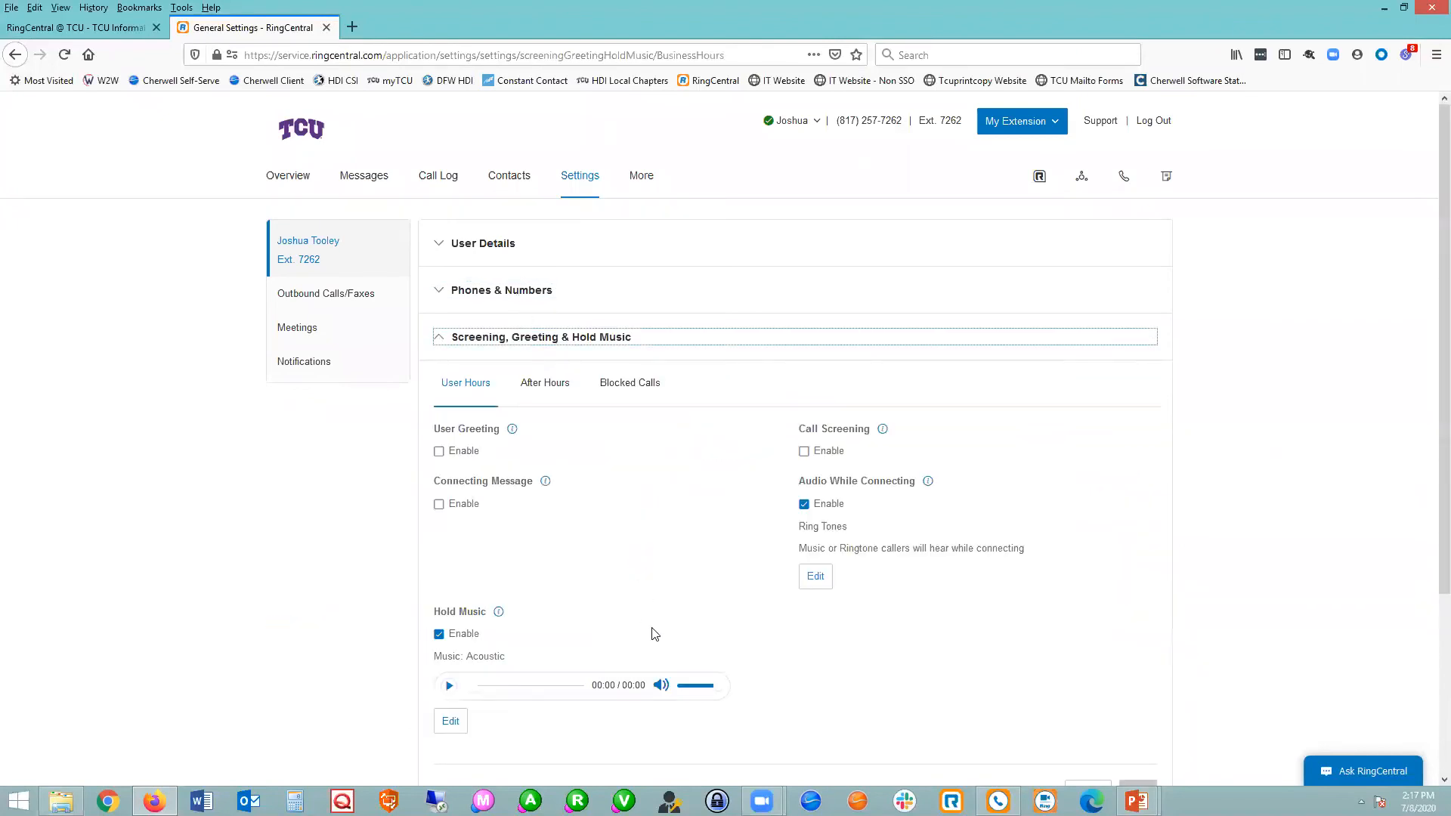
pyautogui.scroll(-3, 654, 633)
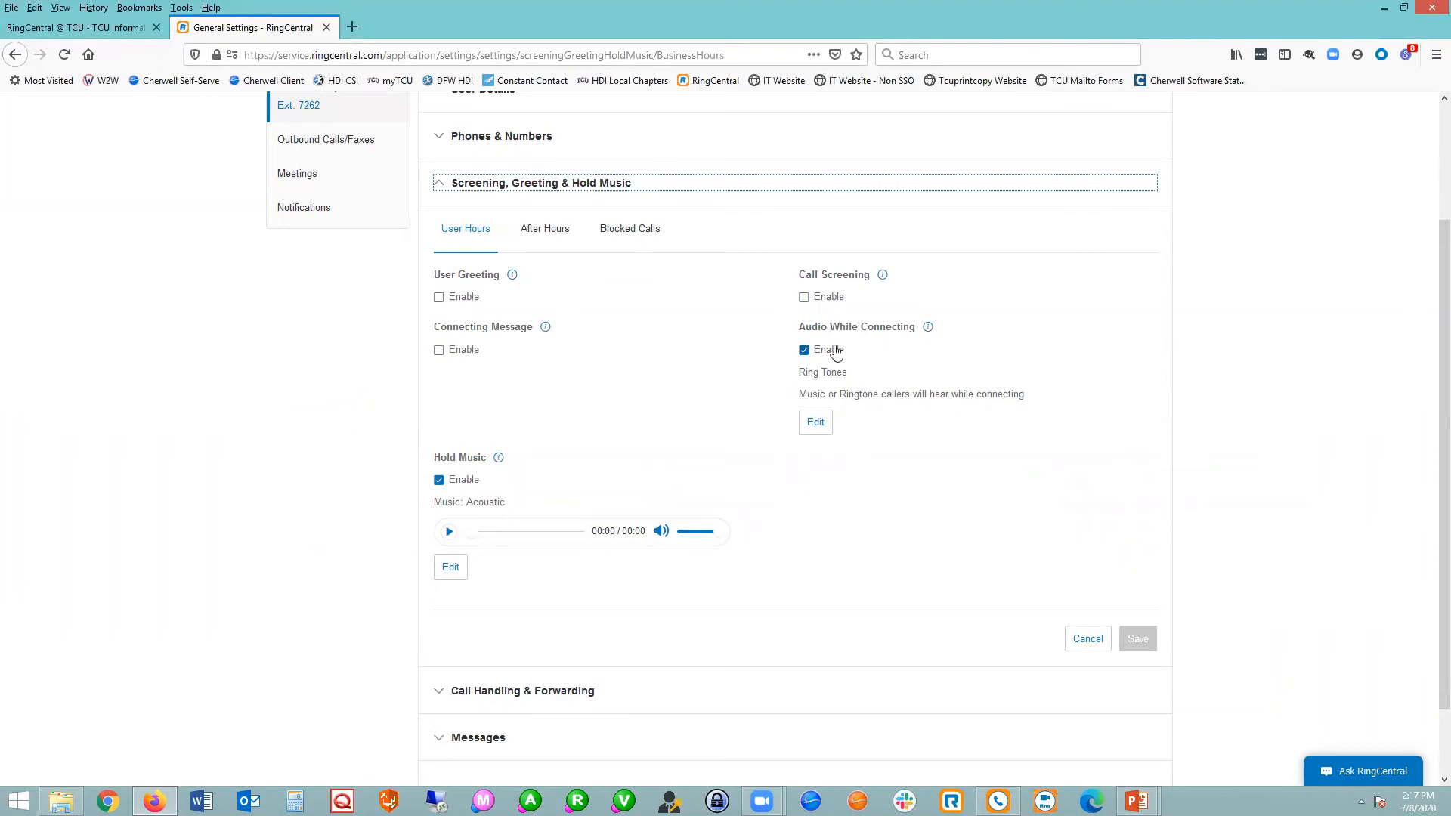
# Enable the user greeting and connecting message, and highlight their default wording.
pyautogui.click(439, 297)
pyautogui.click(439, 465)
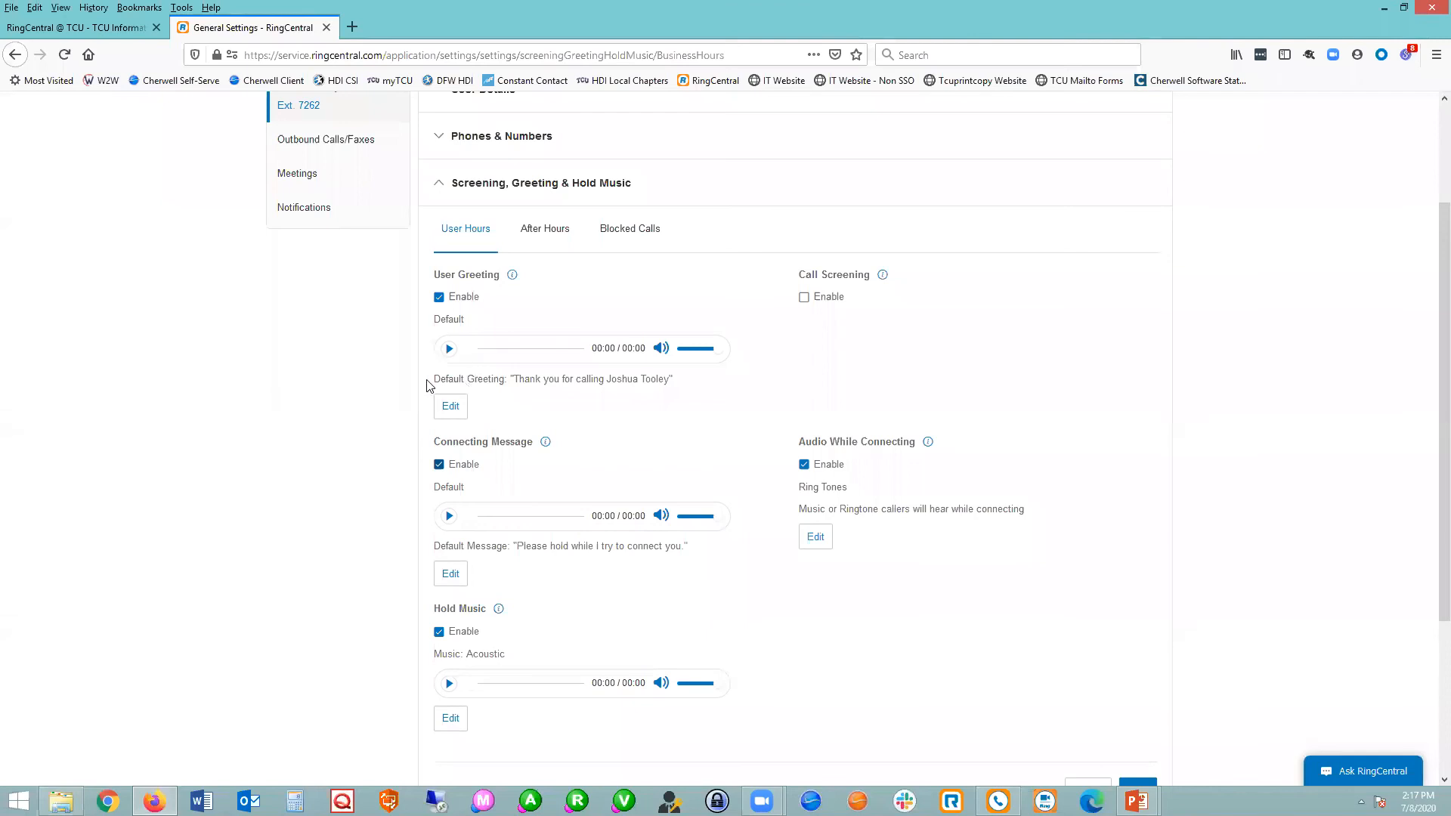
pyautogui.moveTo(429, 382); pyautogui.dragTo(625, 380)
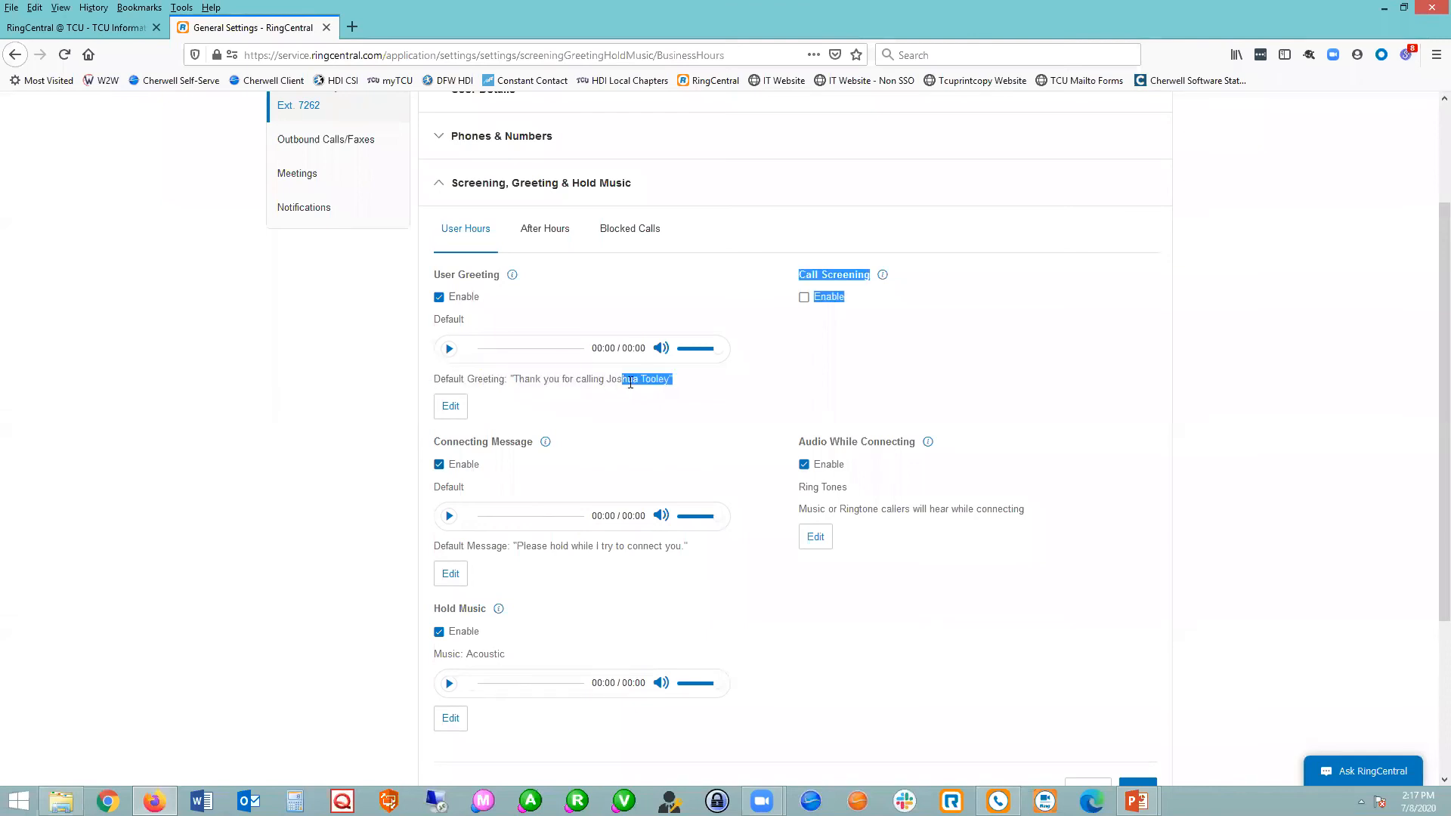
pyautogui.click(638, 380)
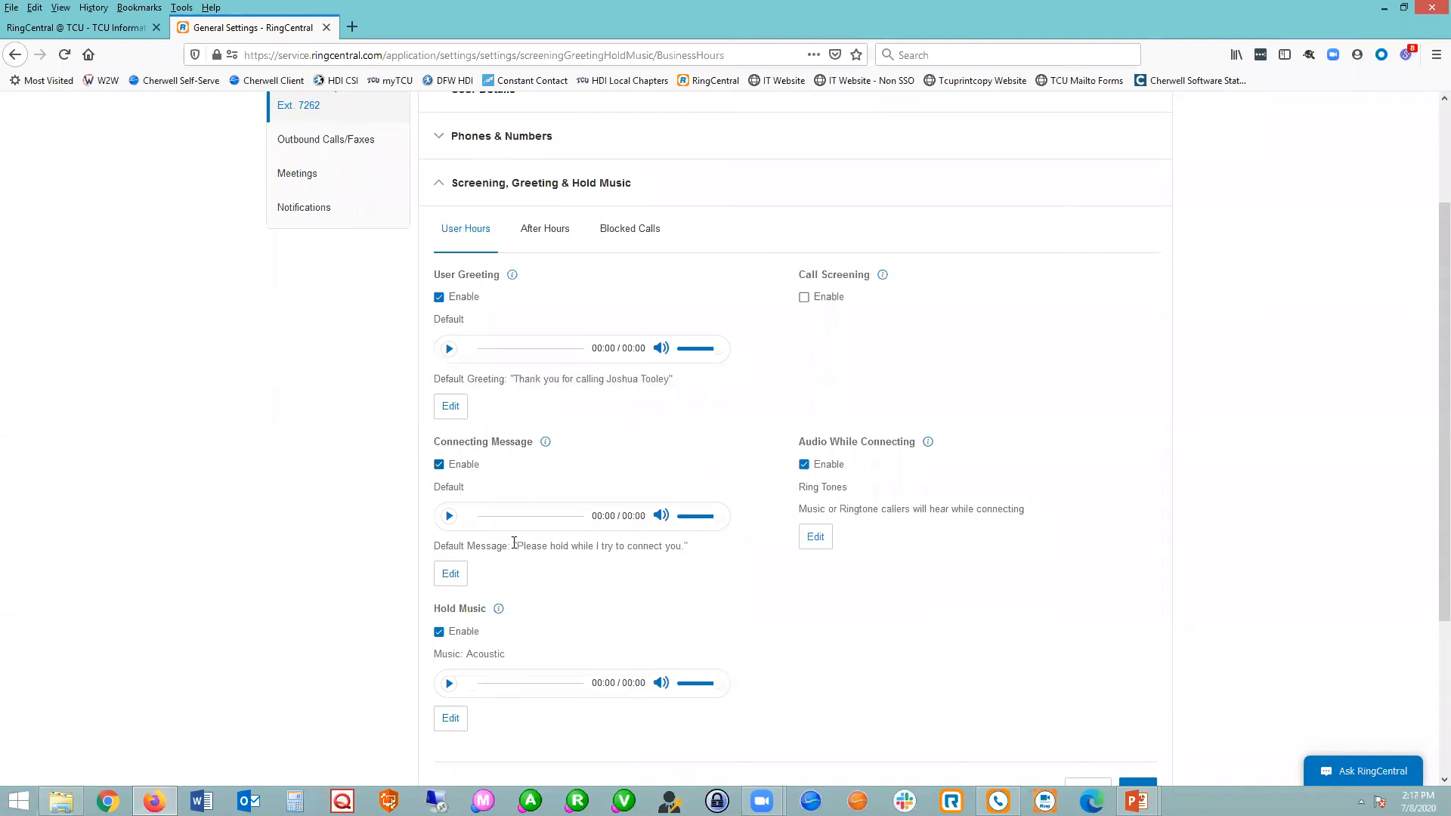
pyautogui.moveTo(513, 546); pyautogui.dragTo(683, 564)
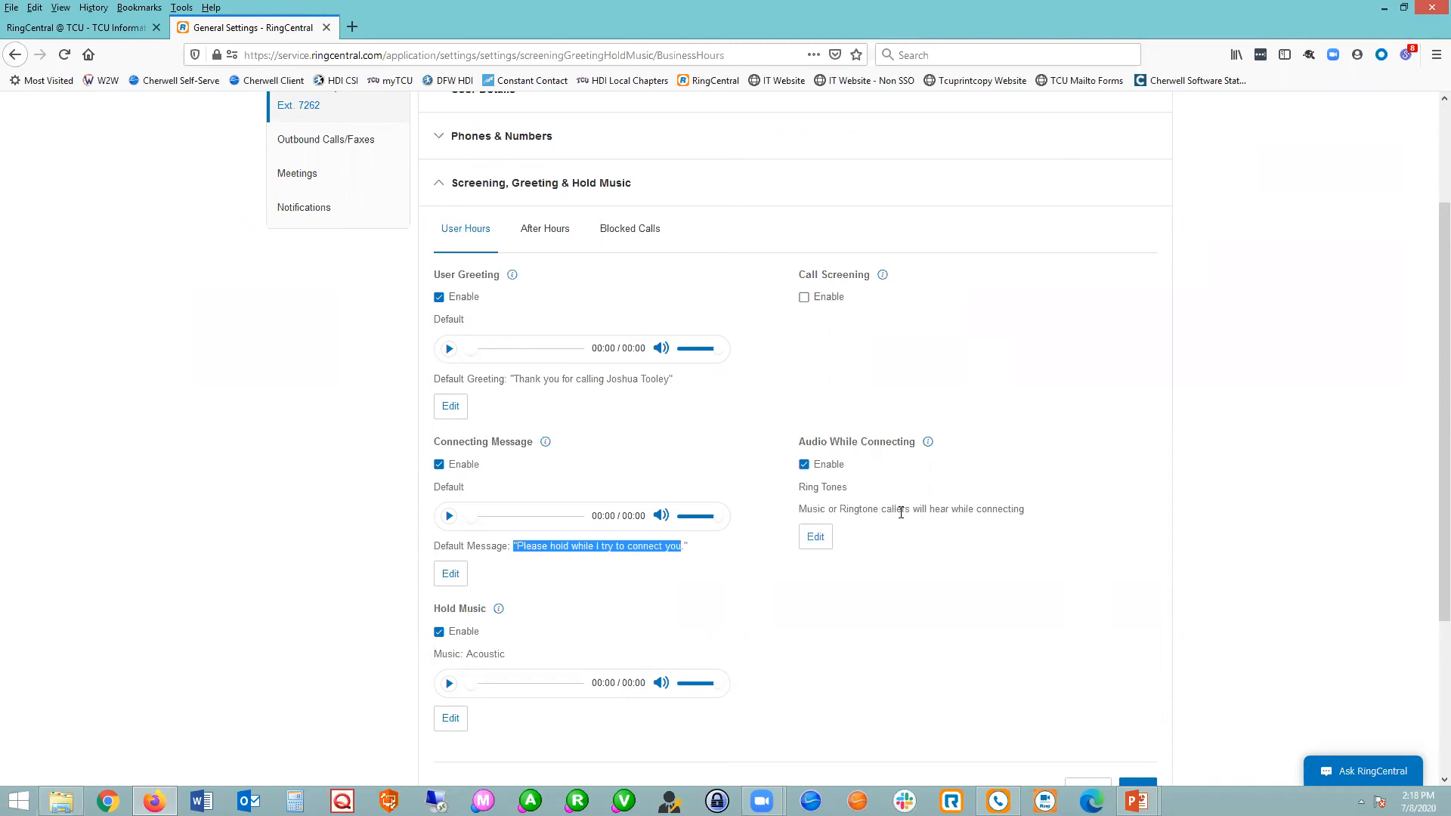
# Disable the user greeting and the connecting message.
pyautogui.click(439, 296)
pyautogui.click(439, 350)
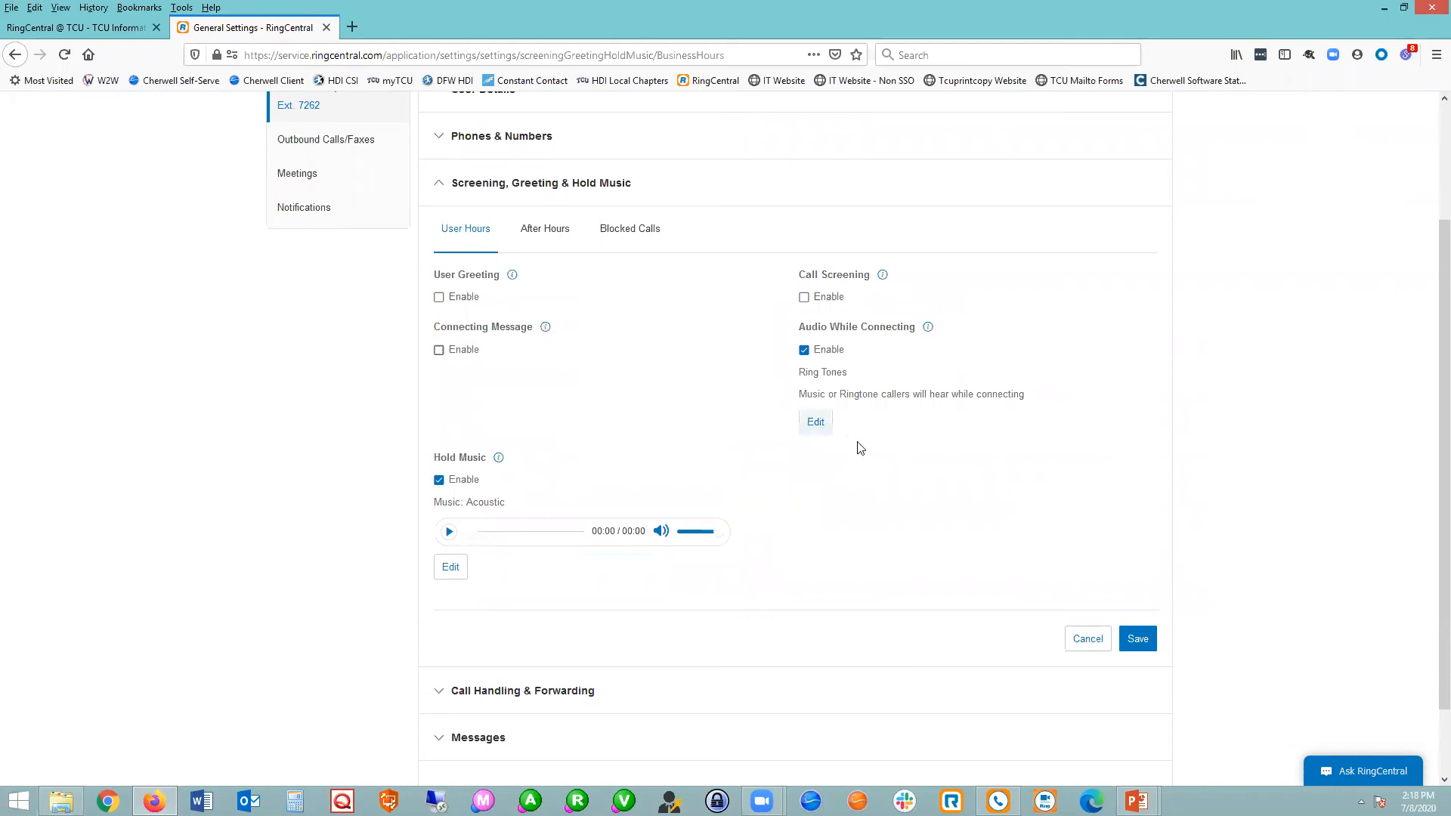
# Set the audio while connecting to Music with the Country selection.
pyautogui.click(822, 424)
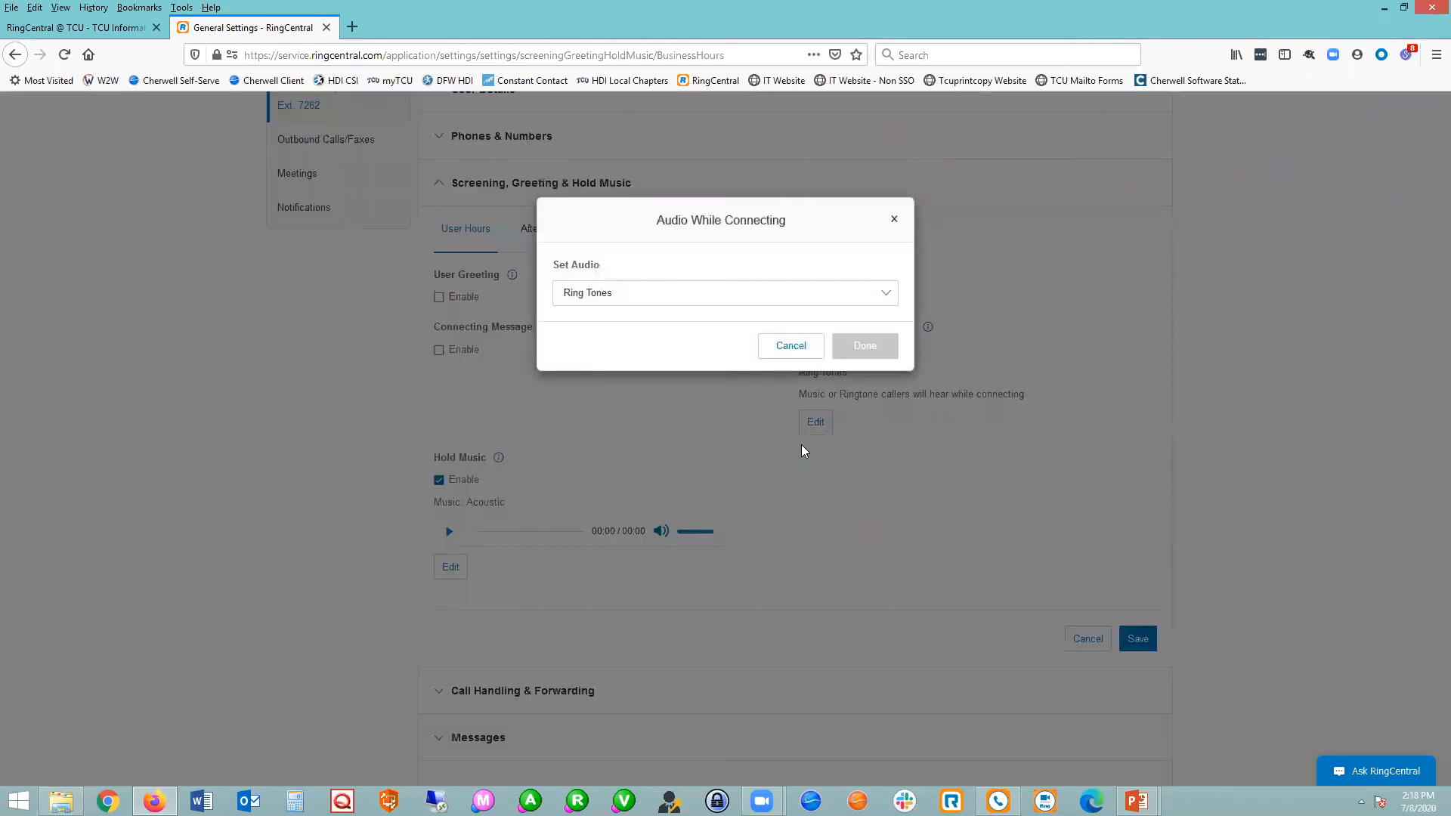
pyautogui.click(887, 296)
pyautogui.click(765, 332)
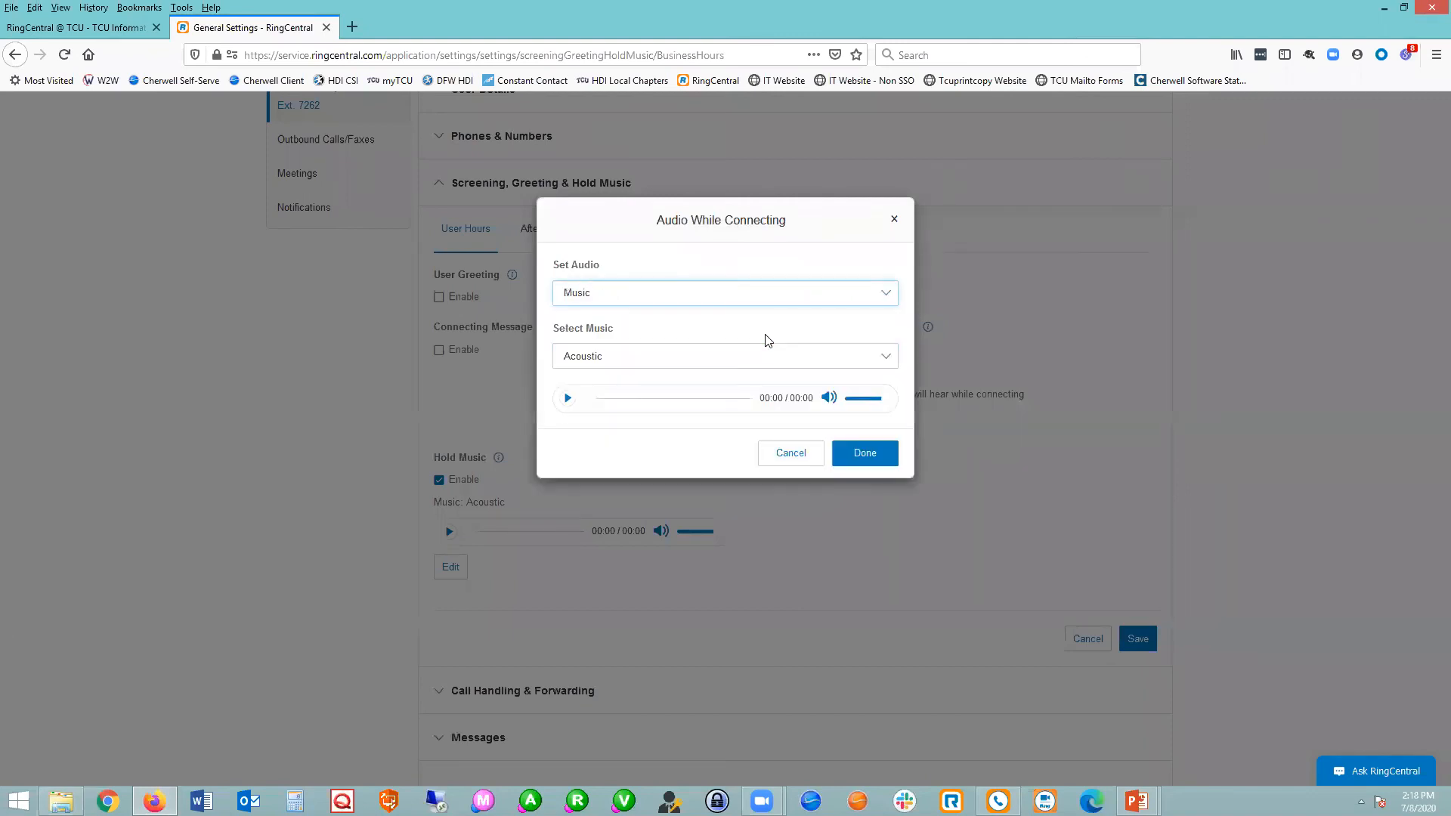
pyautogui.click(768, 365)
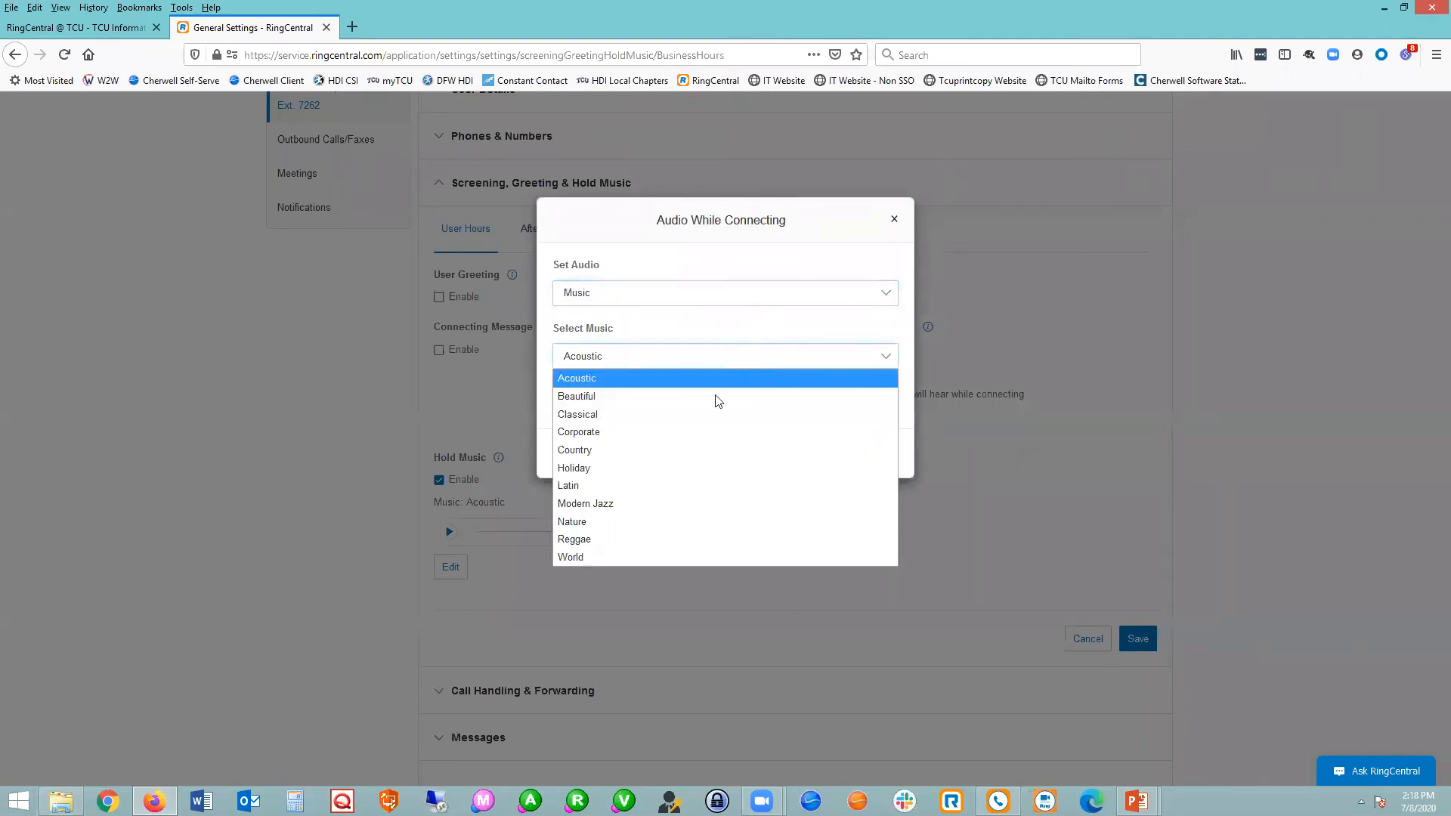
pyautogui.click(689, 443)
pyautogui.click(839, 454)
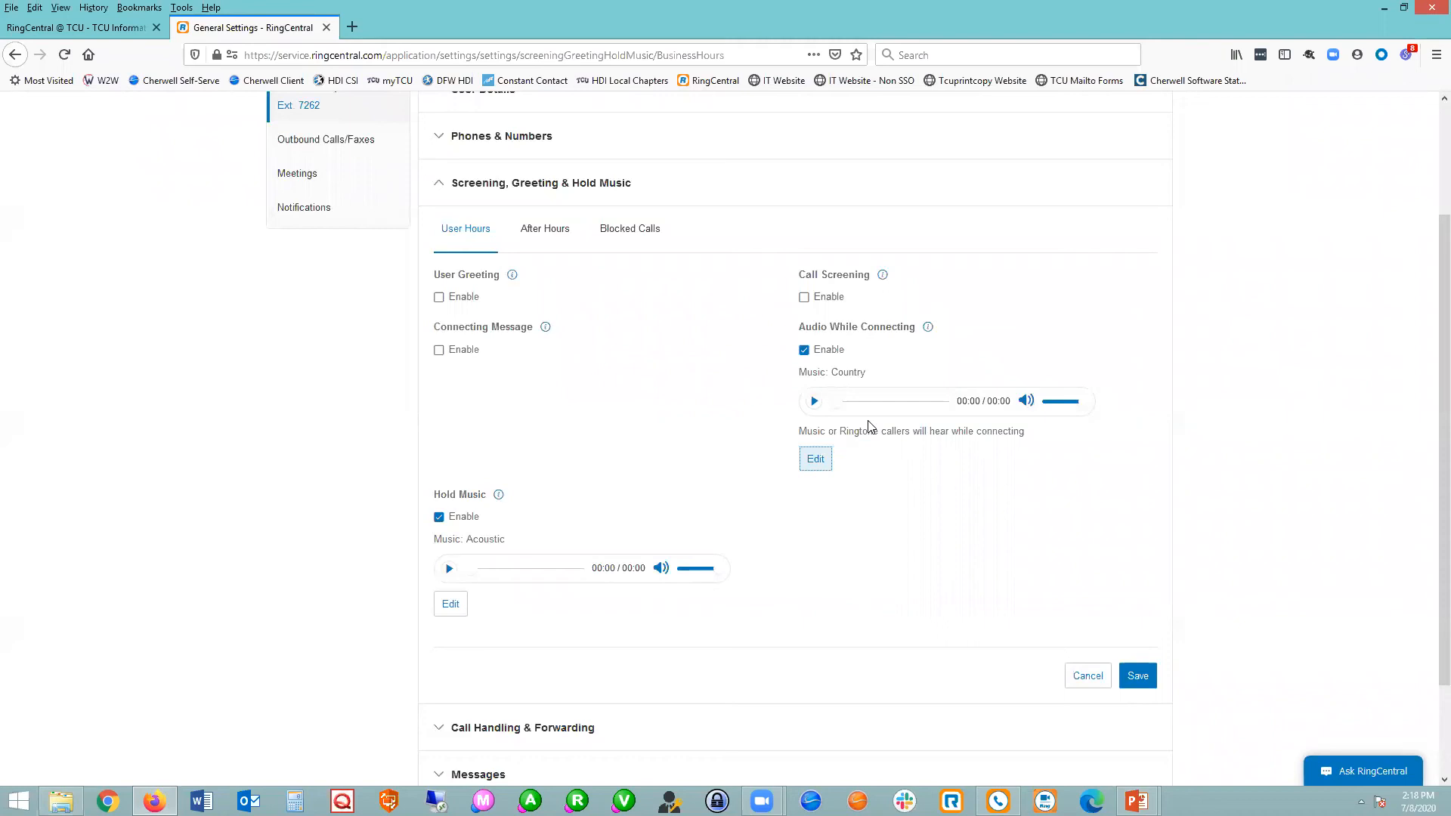
# Check the available music choices for the audio while connecting, and set the audio back to Ring Tones.
pyautogui.click(814, 461)
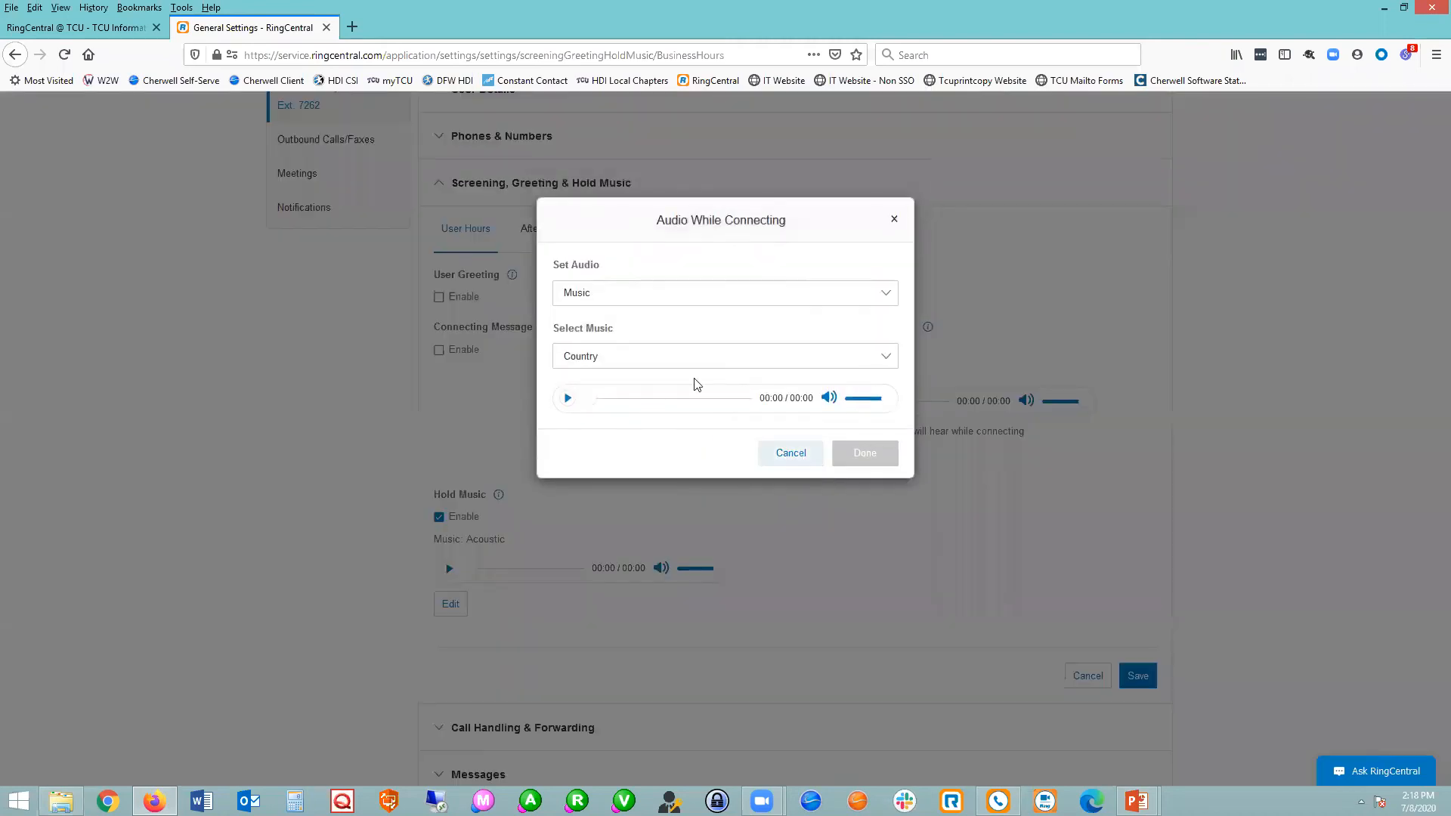
pyautogui.click(609, 359)
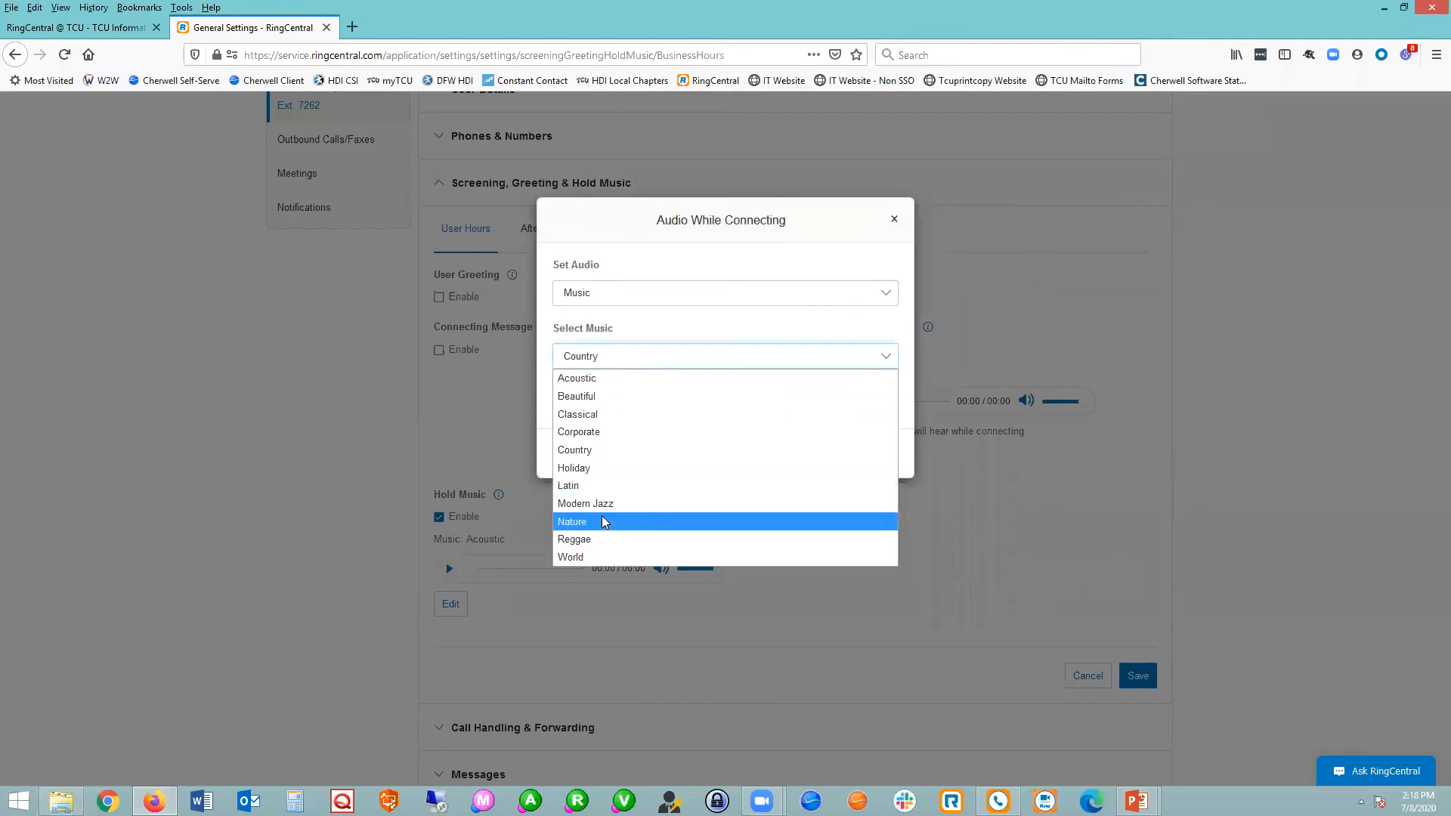
pyautogui.click(594, 300)
pyautogui.click(594, 312)
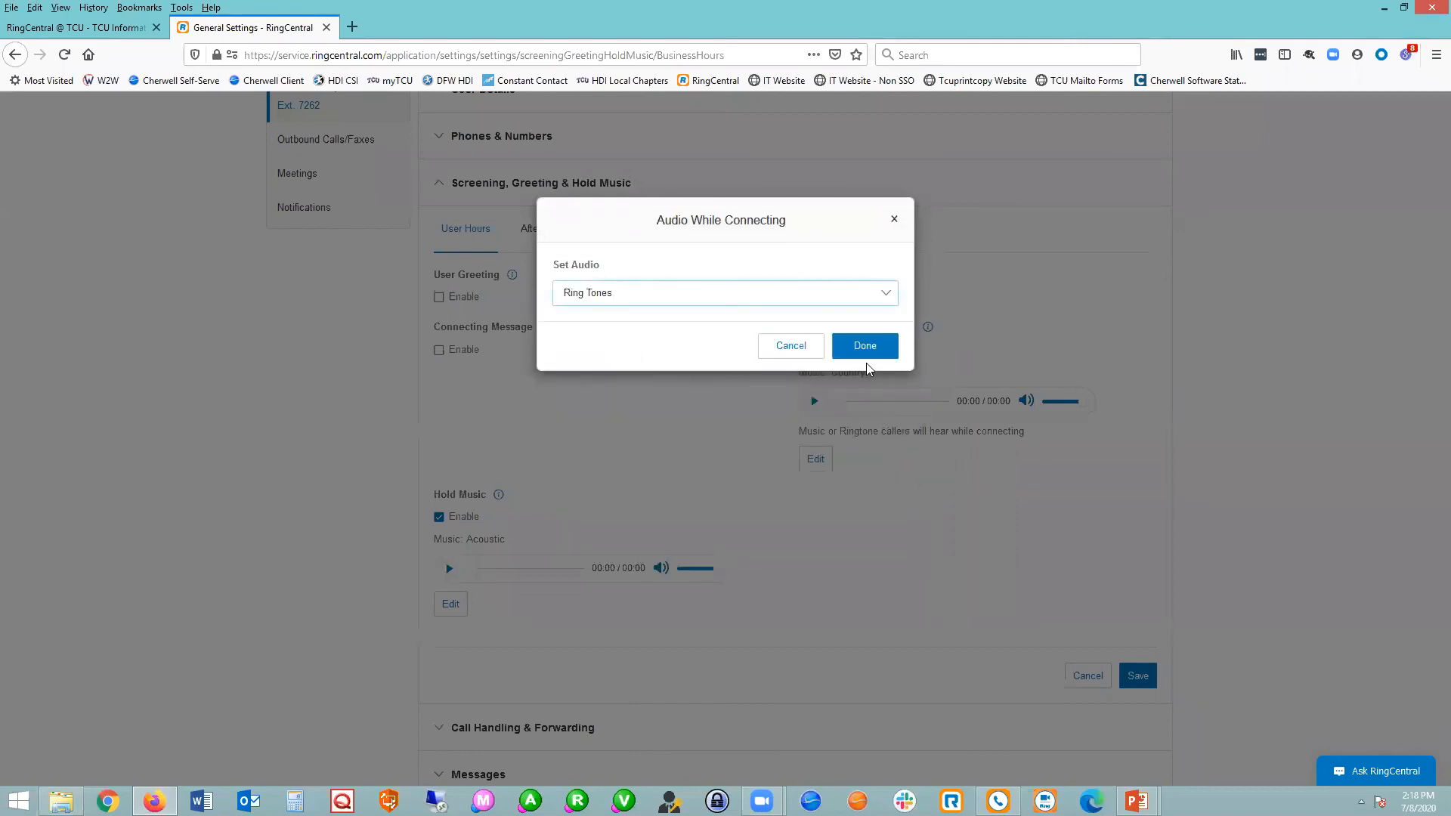
pyautogui.click(862, 353)
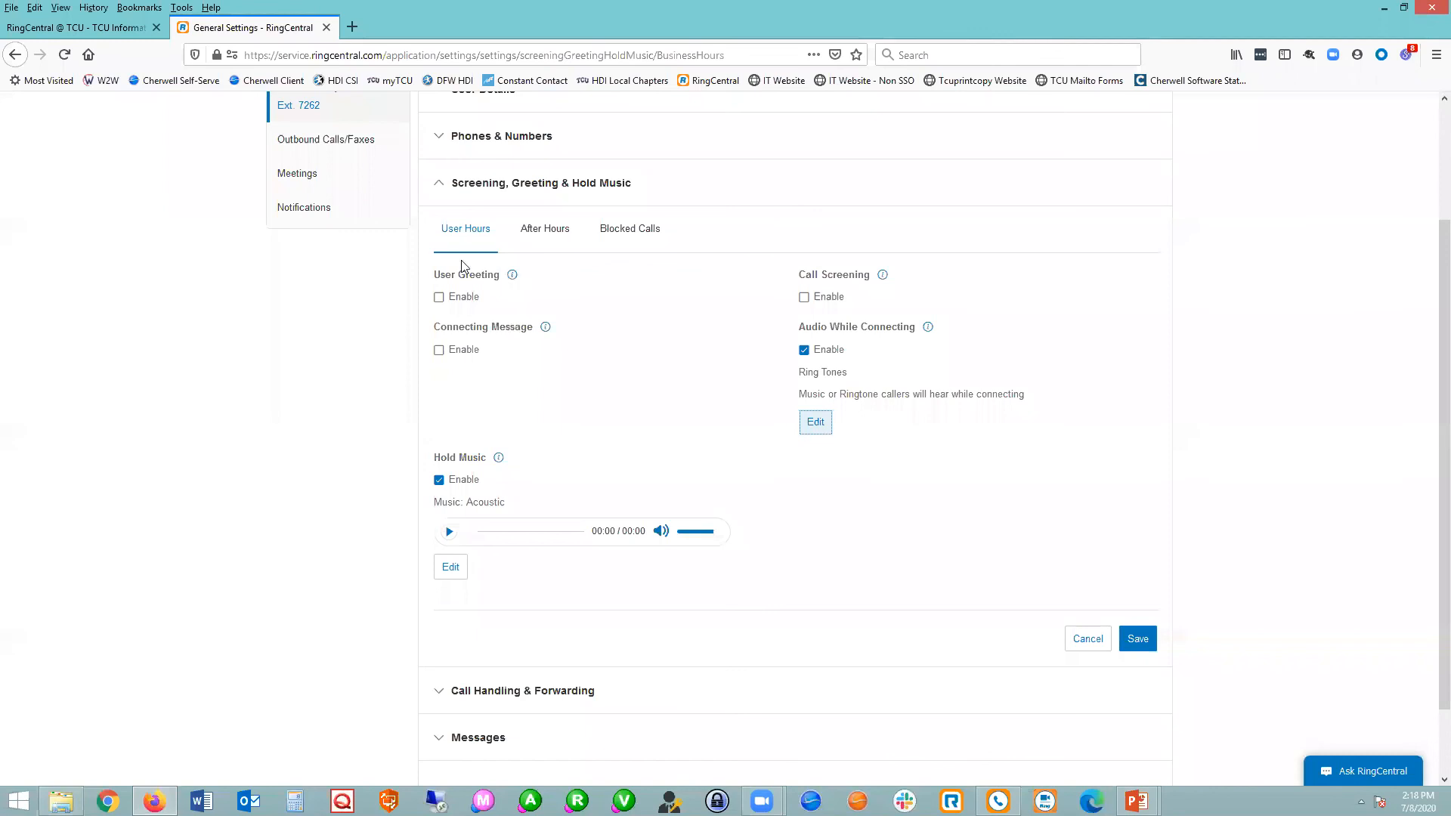
# Enable the default user greeting and connecting message again, and look over the rest of the user hours settings.
pyautogui.click(439, 297)
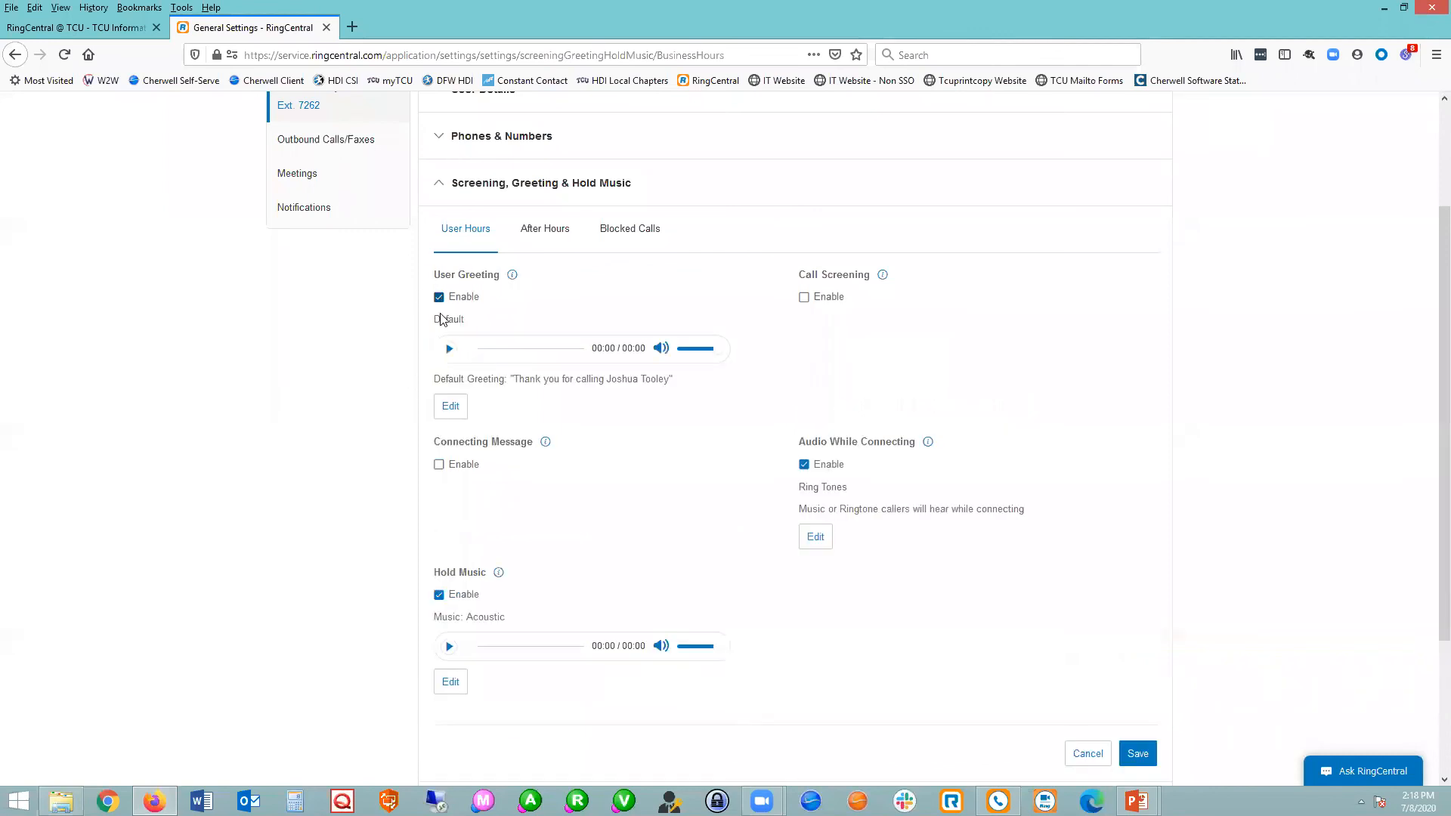
pyautogui.click(439, 465)
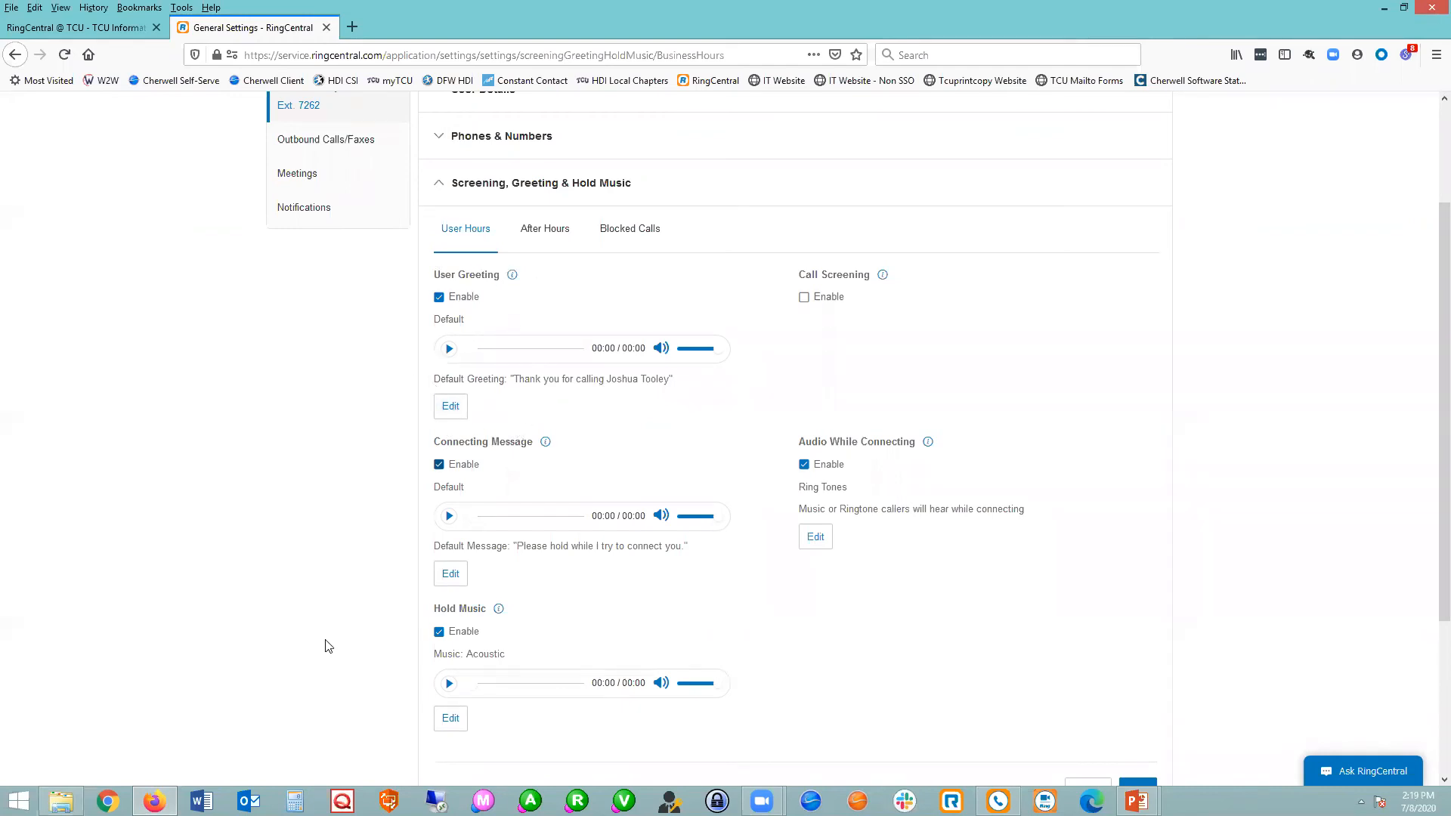
pyautogui.scroll(-3, 326, 644)
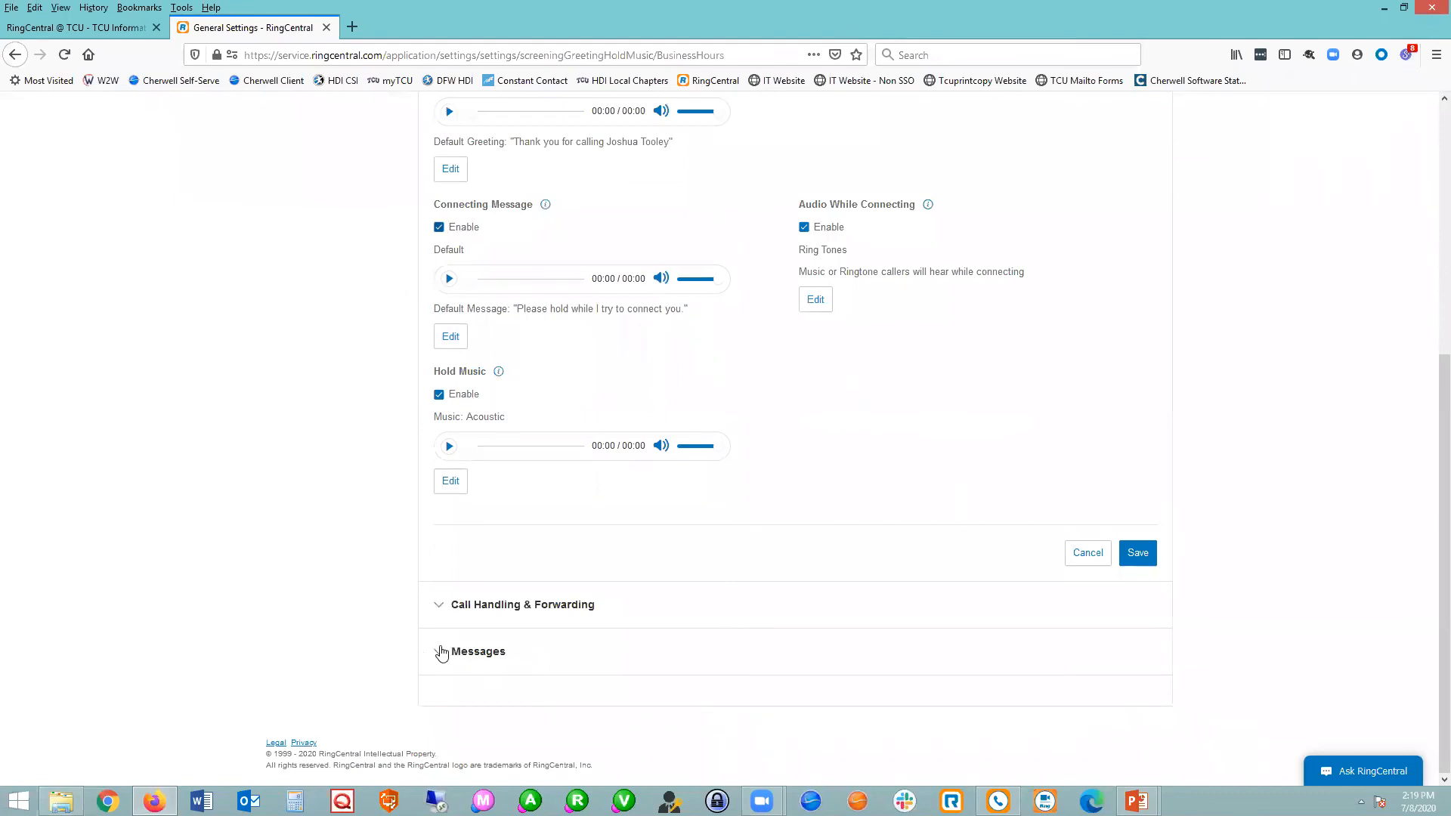
pyautogui.scroll(3, 516, 597)
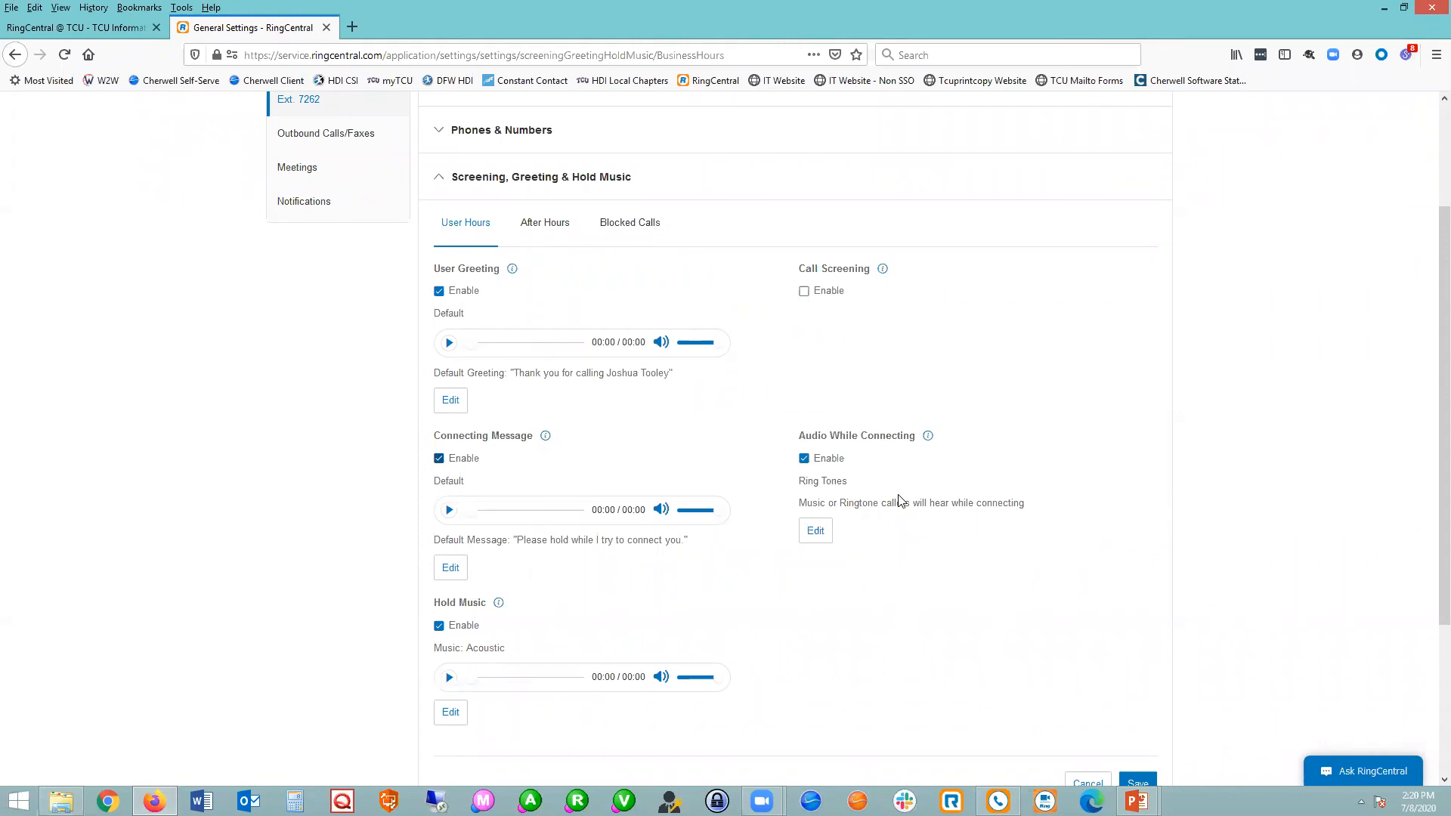
# Turn the user greeting and connecting message back off.
pyautogui.click(439, 291)
pyautogui.click(440, 344)
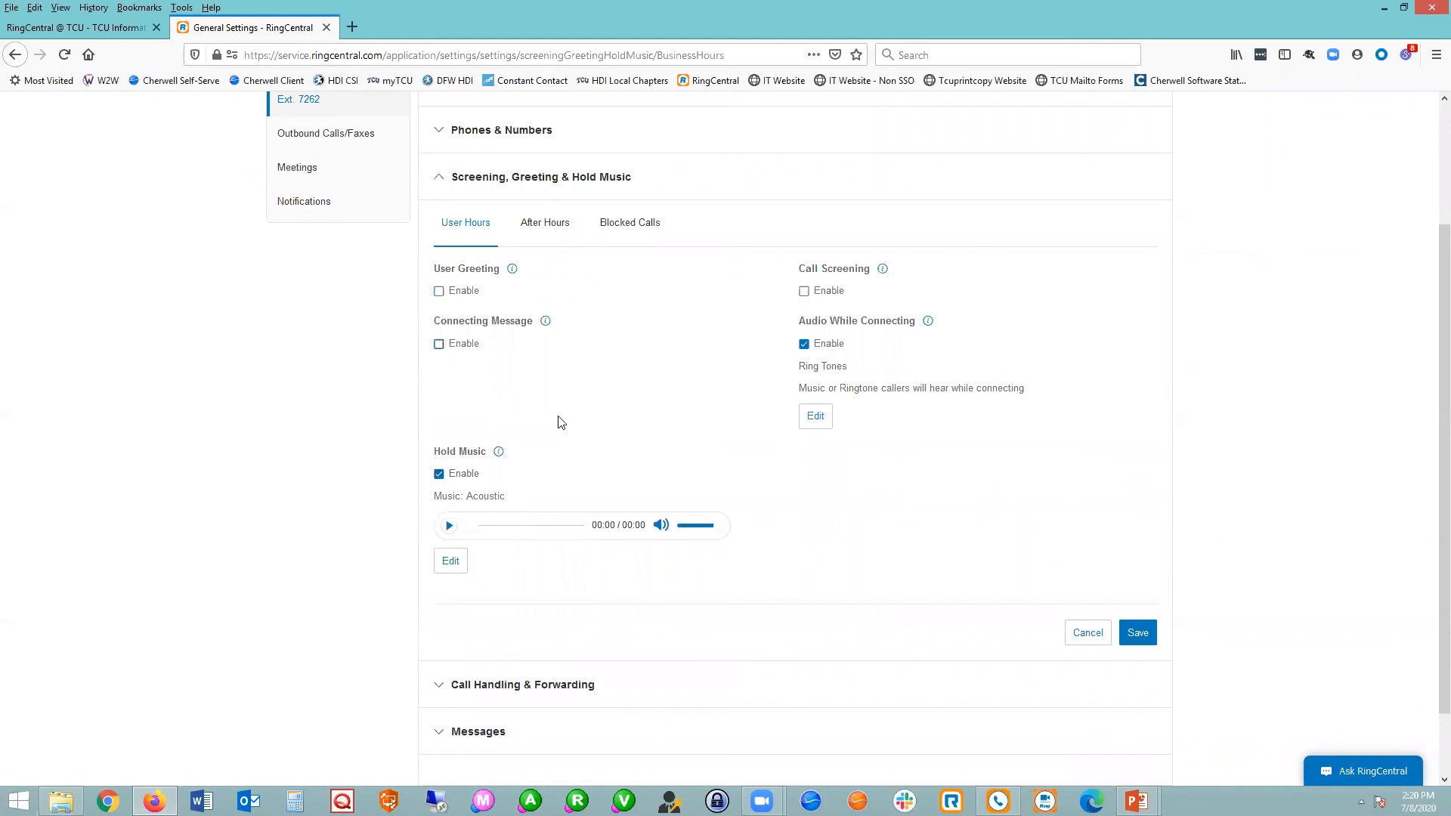
# Examine the music choices available for Hold Music, and cancel without changing the selection.
pyautogui.click(461, 568)
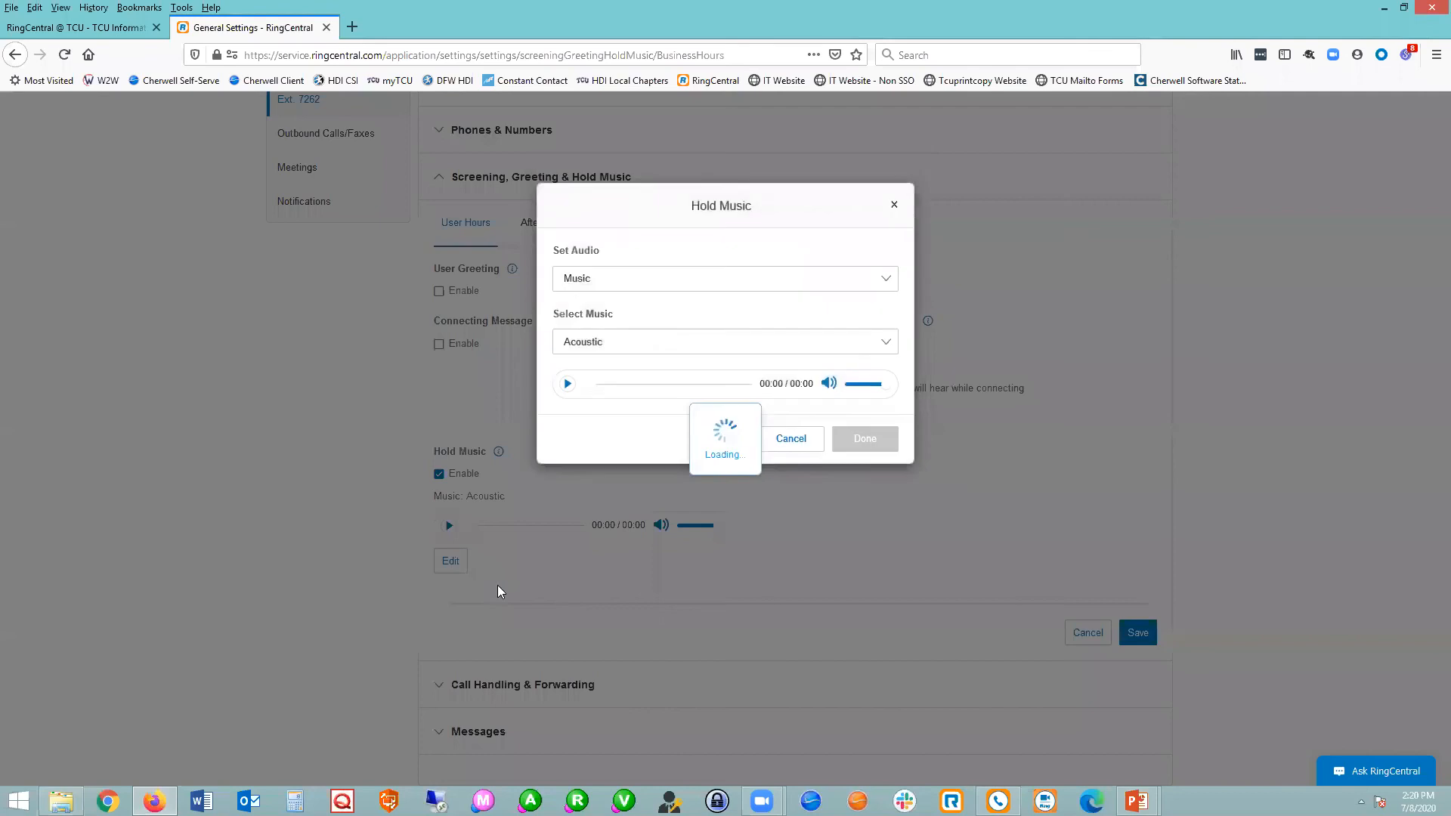
pyautogui.click(613, 357)
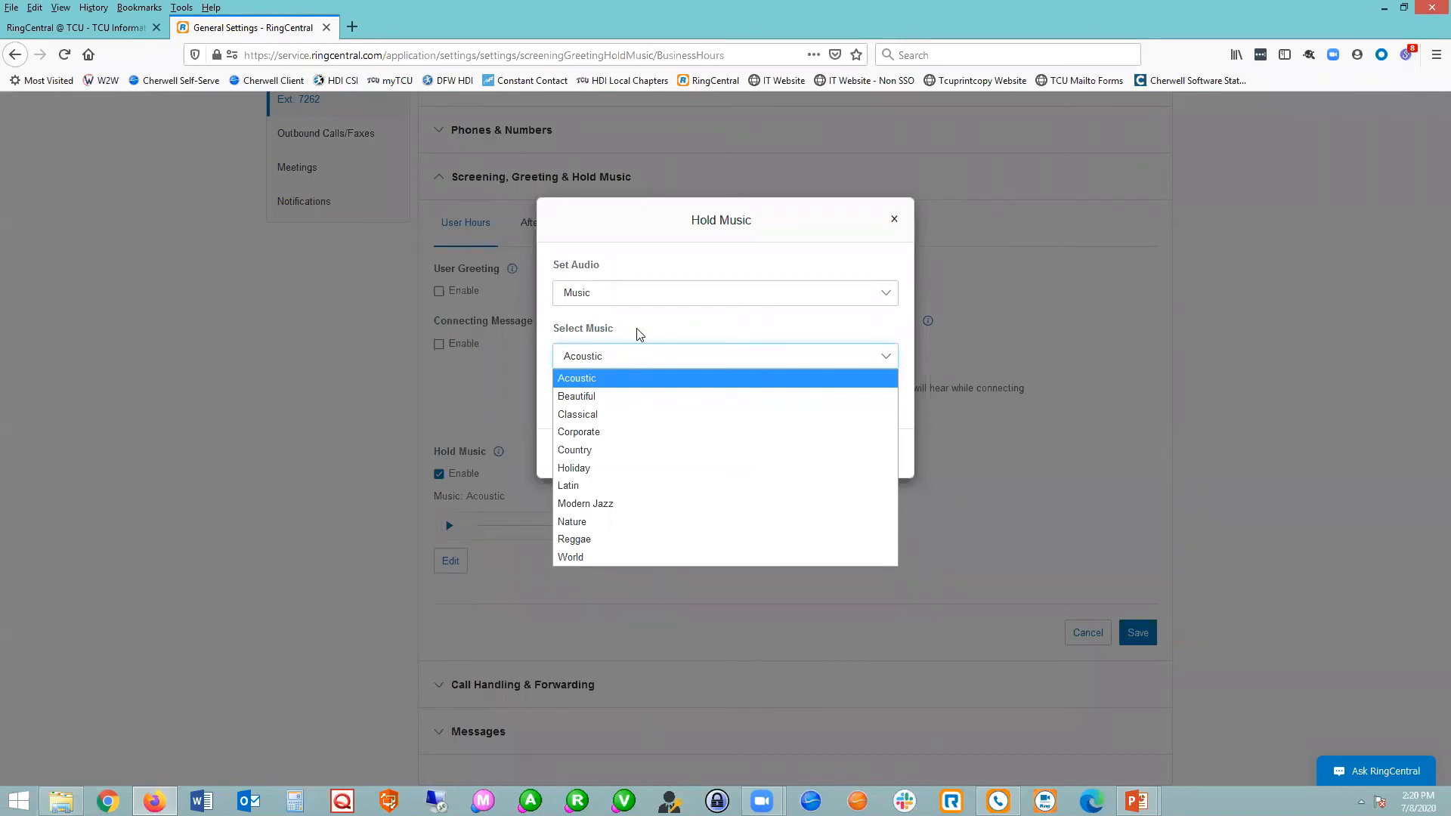
pyautogui.click(637, 330)
pyautogui.click(805, 454)
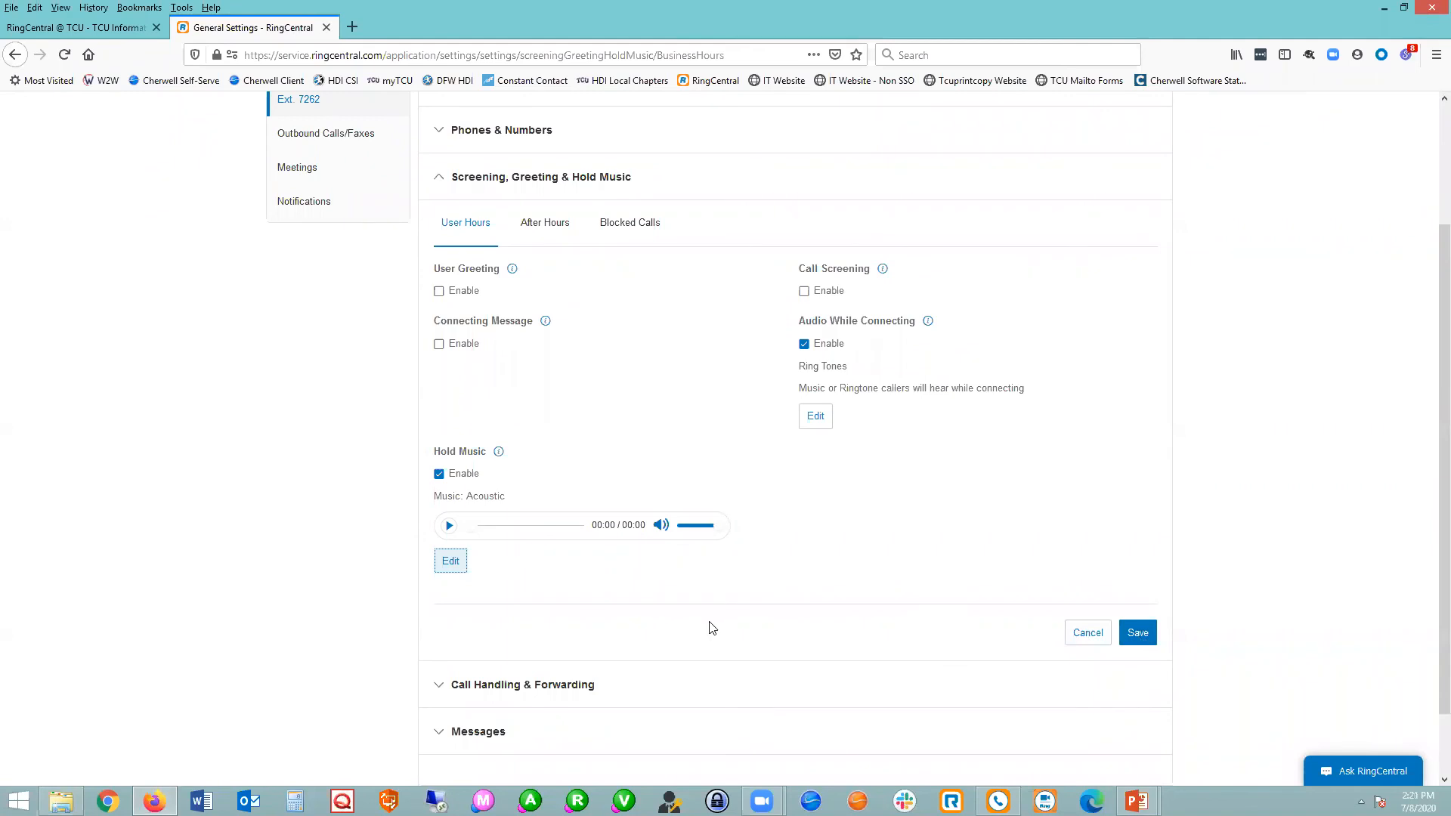
# Open the Call Handling & Forwarding settings for user hours, discarding the unsaved greeting changes.
pyautogui.scroll(-2, 711, 627)
pyautogui.click(566, 605)
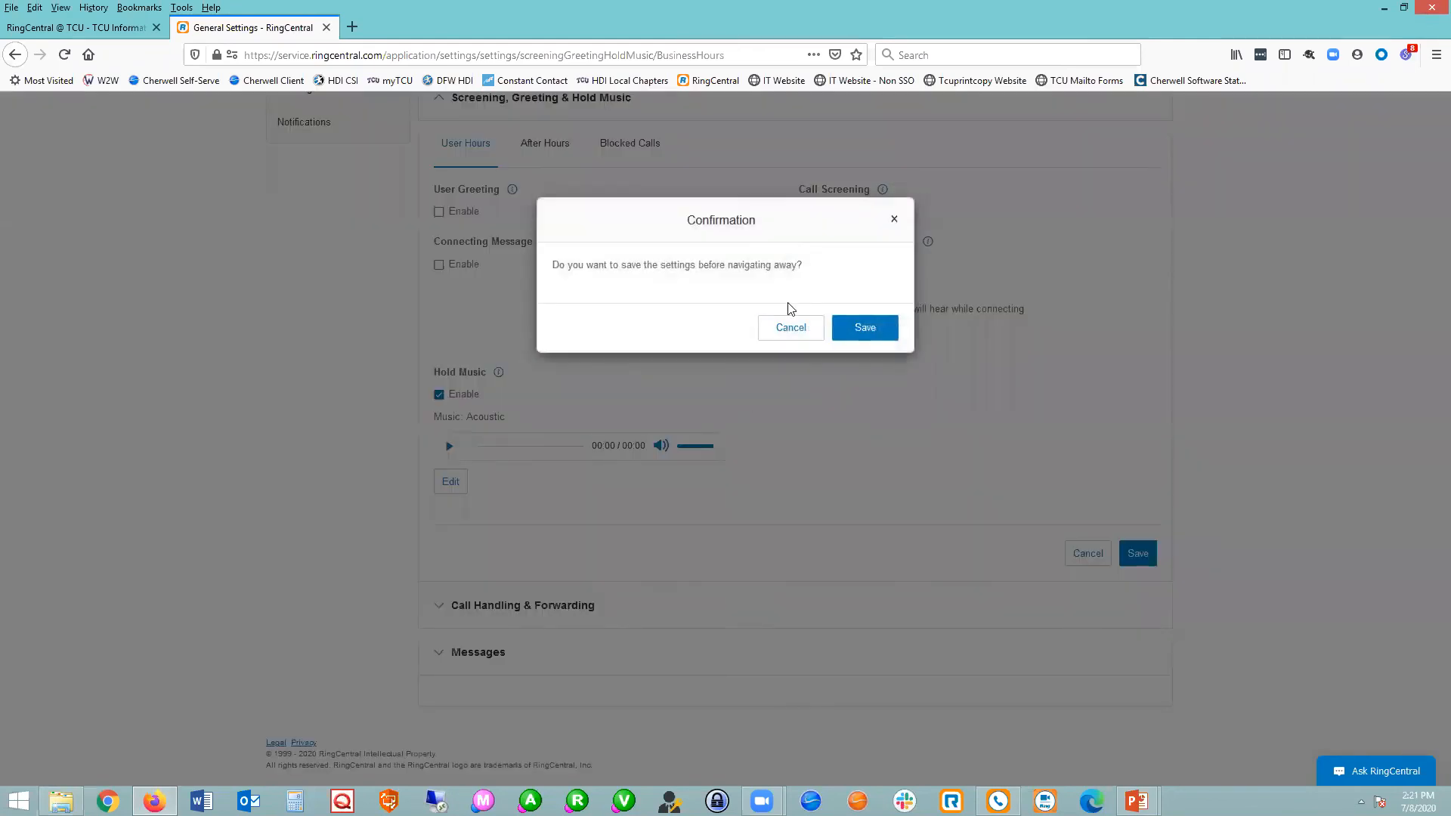
pyautogui.click(801, 333)
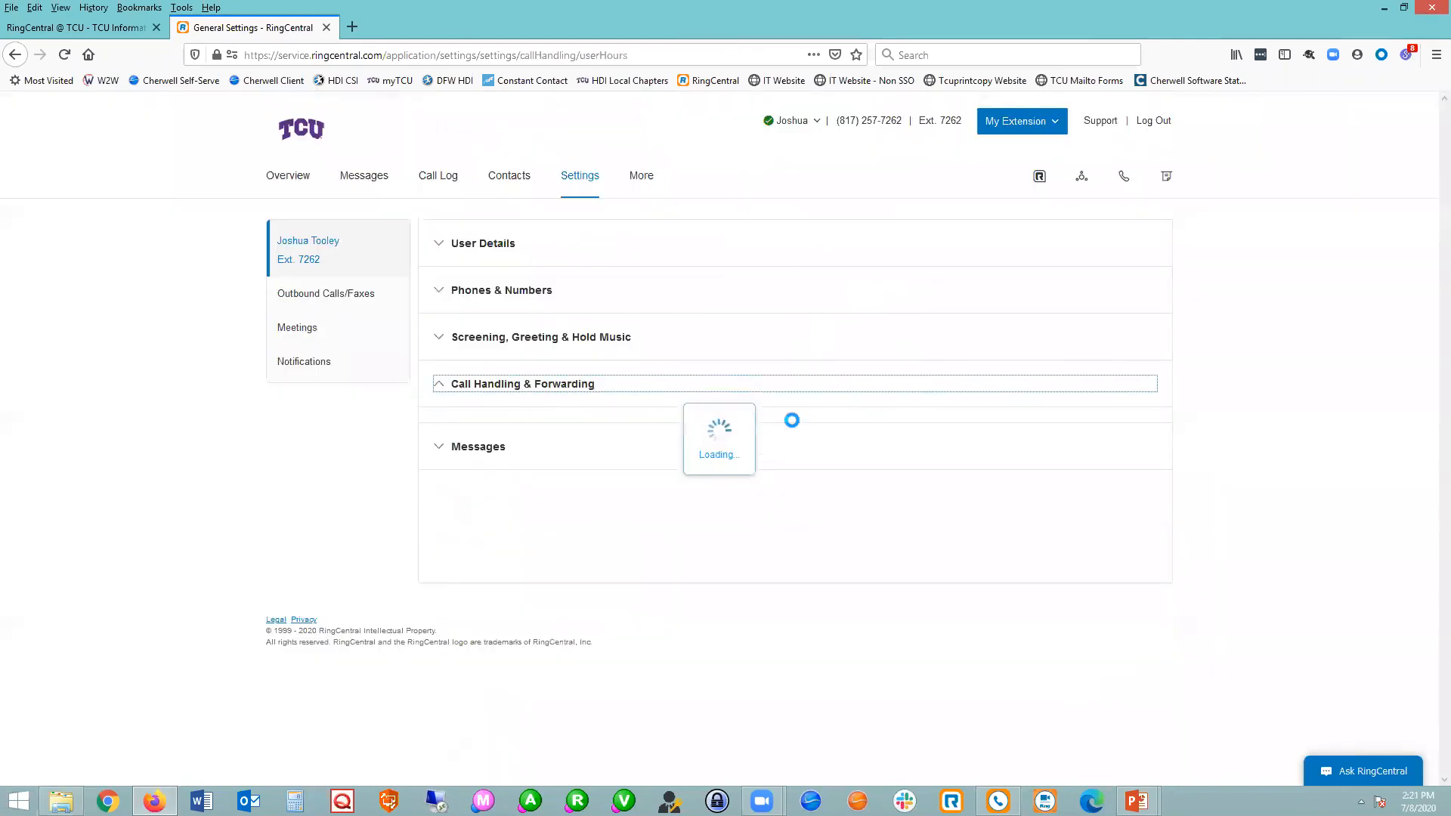
pyautogui.scroll(-2, 813, 639)
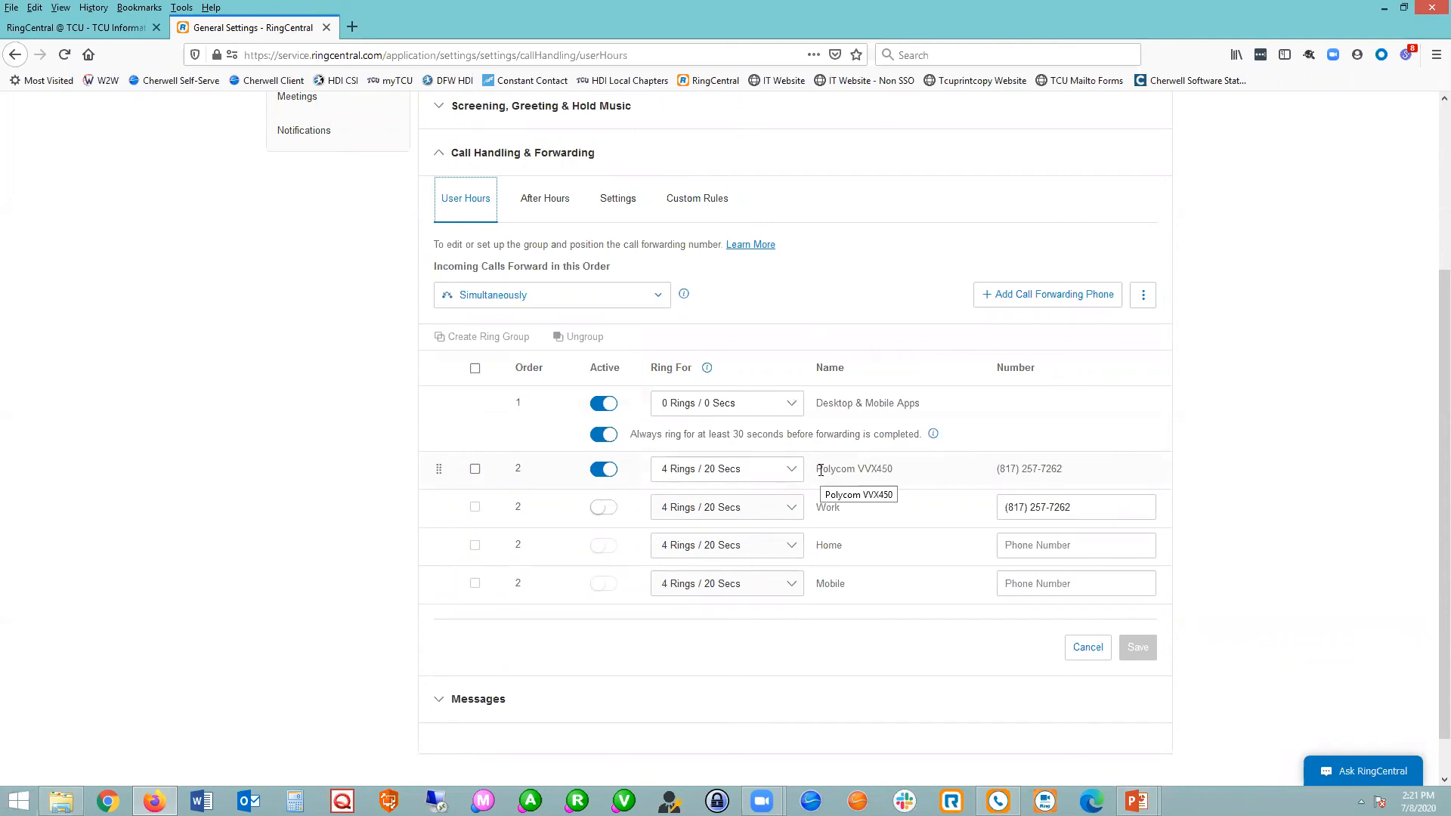
# Change the order in which incoming calls forward to Sequentially, and return it to Simultaneously.
pyautogui.click(588, 303)
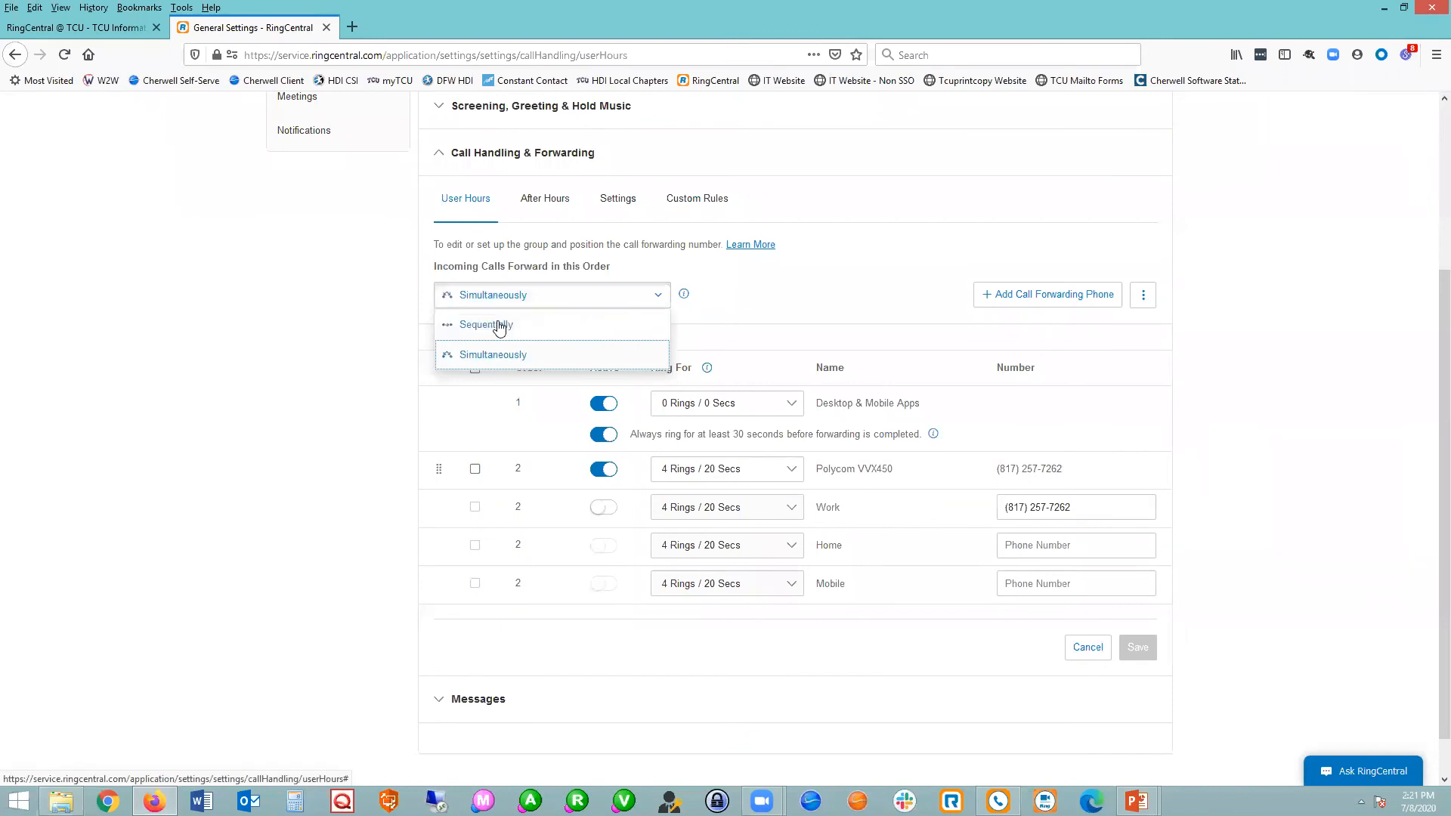
pyautogui.click(495, 325)
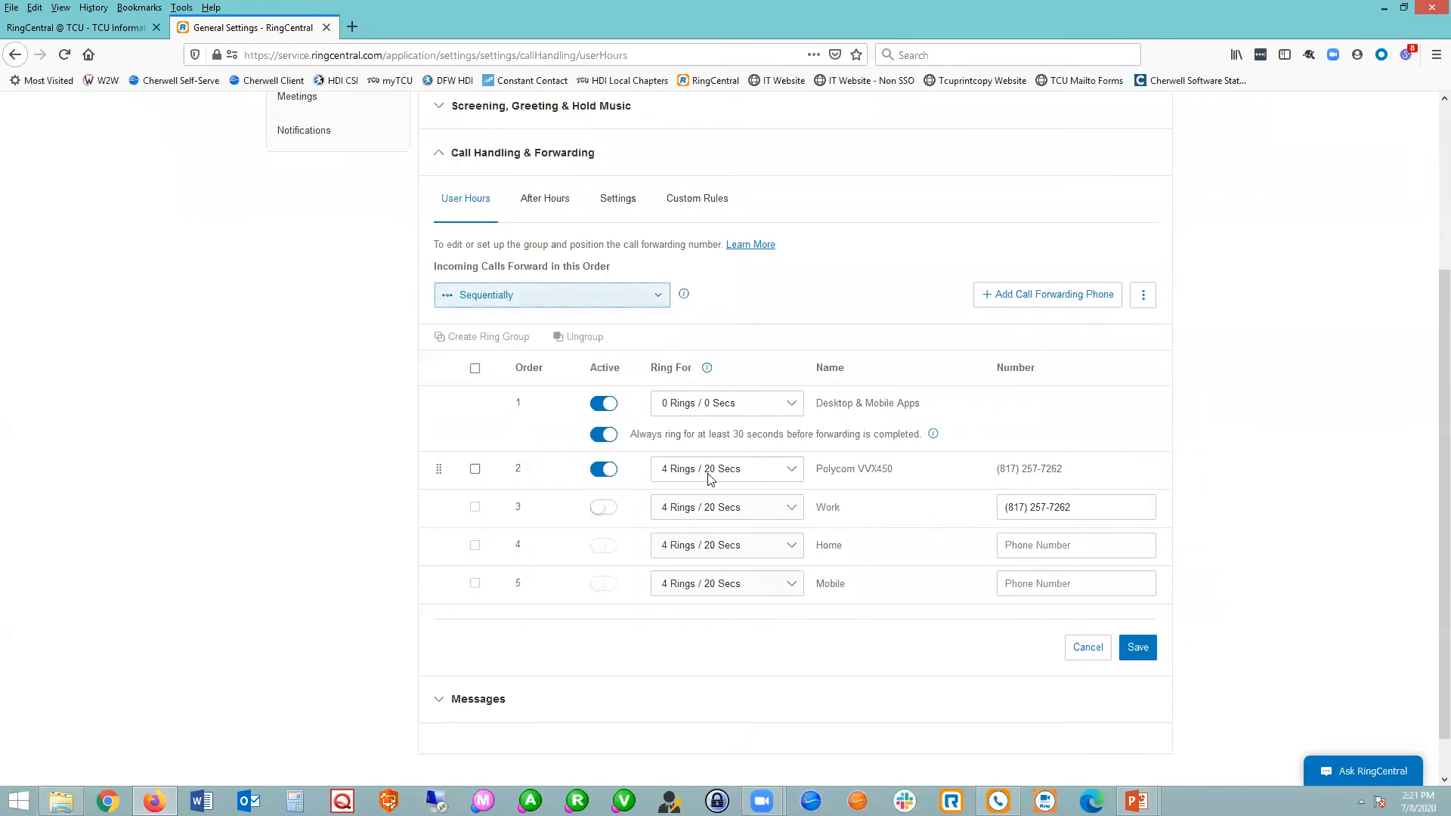
pyautogui.click(614, 303)
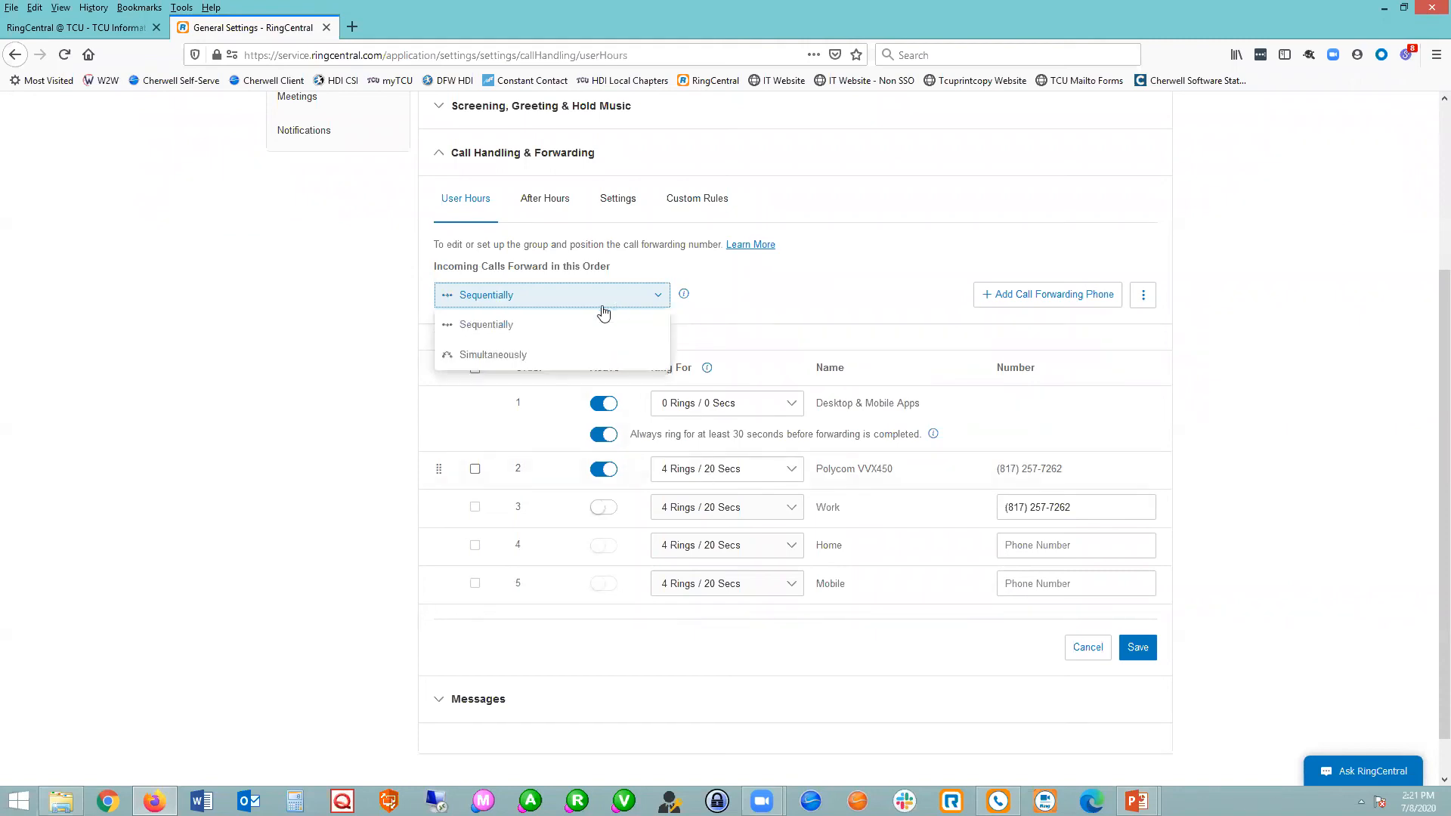
pyautogui.click(486, 356)
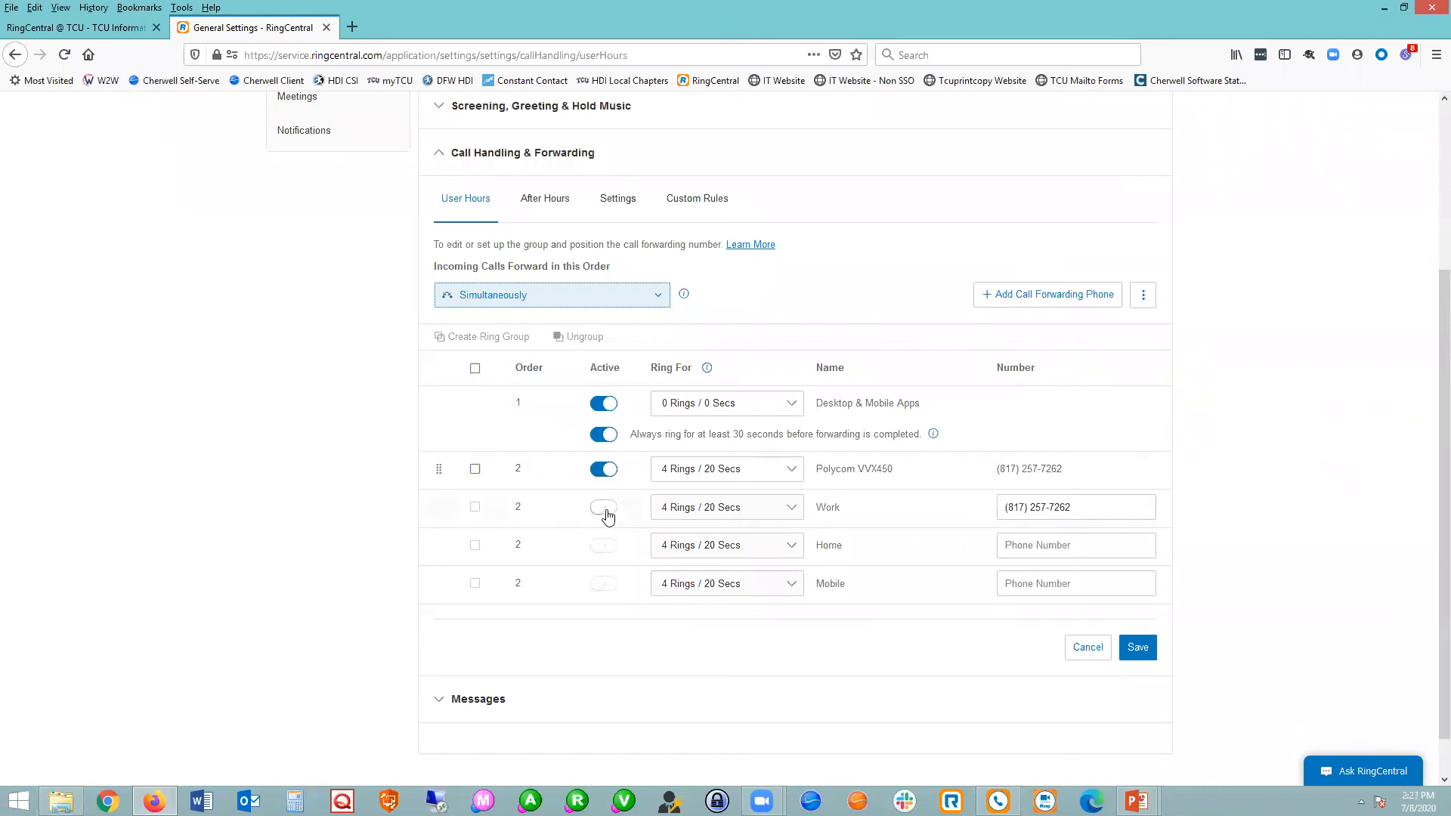
# Activate and select the Work forwarding phone, and replace its phone number with a sample number.
pyautogui.click(604, 544)
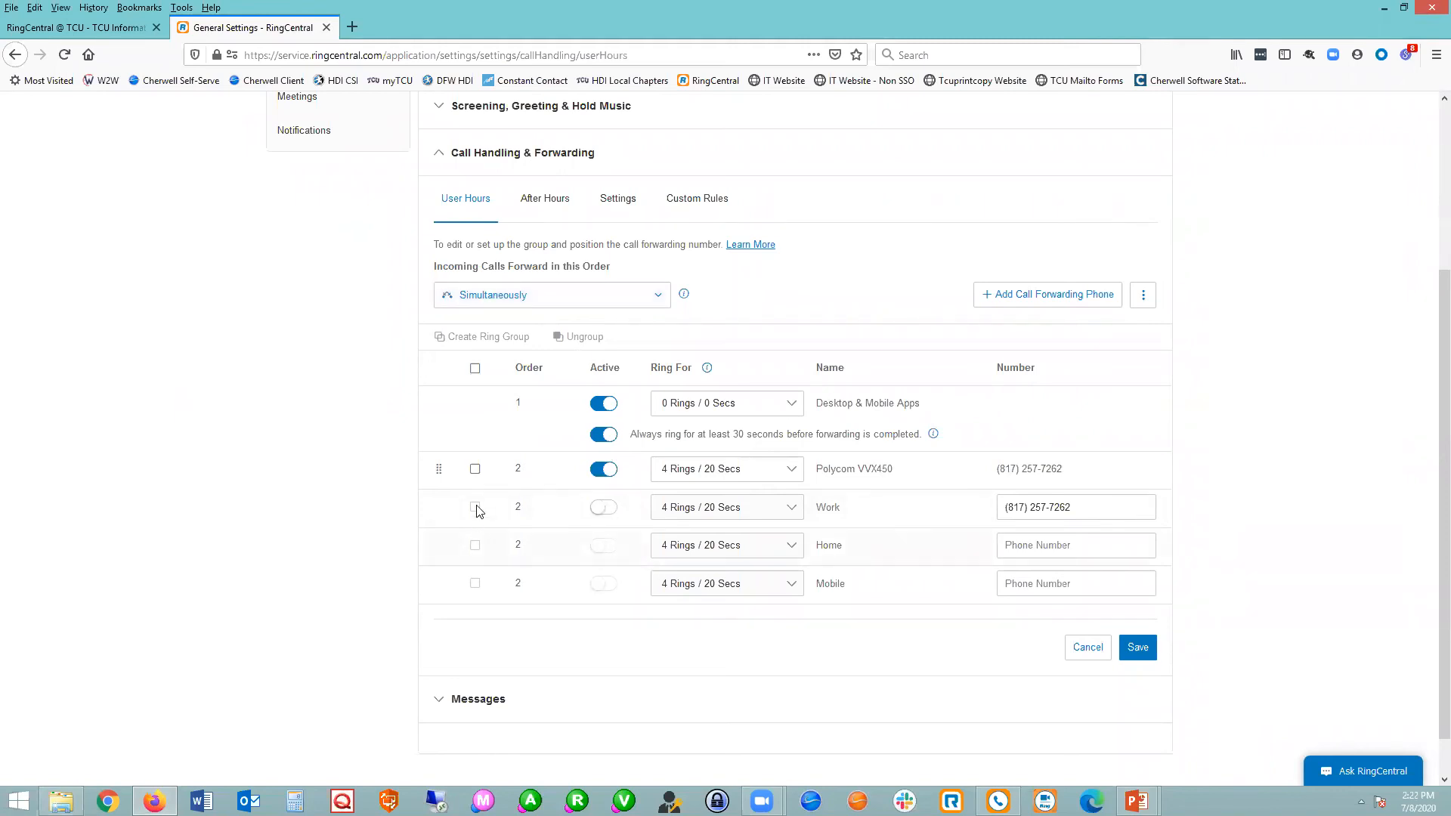
pyautogui.click(604, 507)
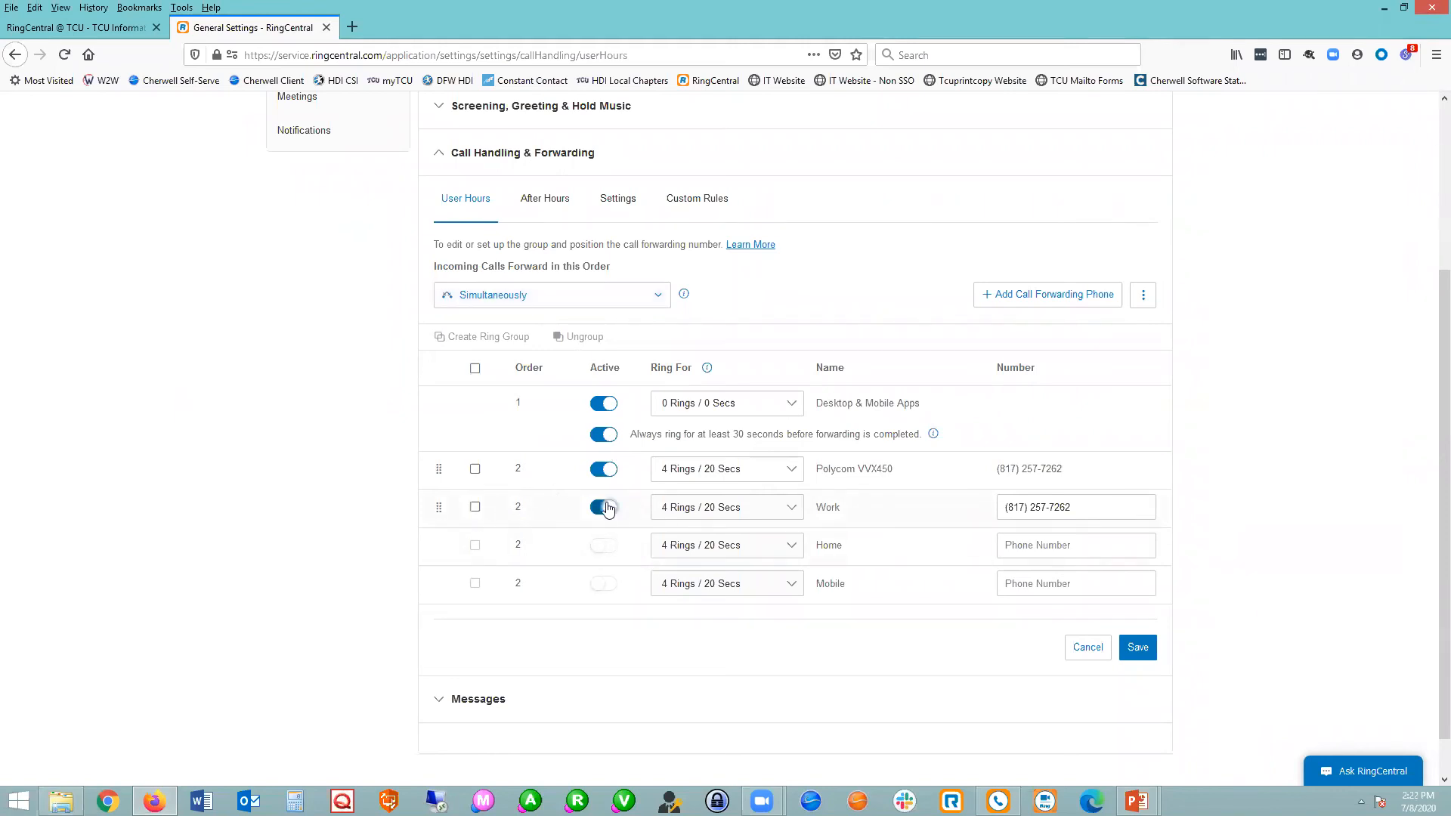
pyautogui.click(474, 507)
pyautogui.click(999, 508)
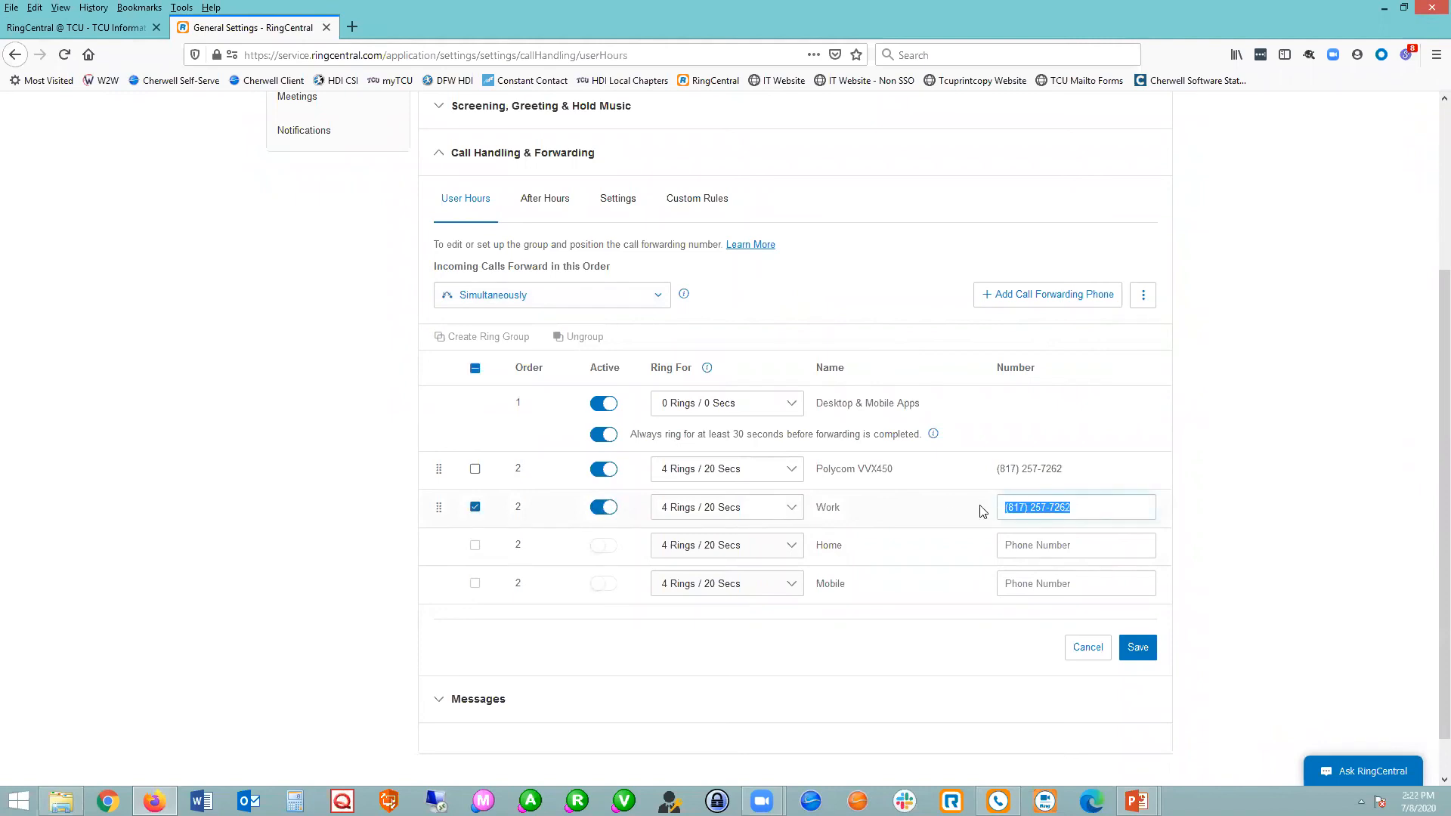
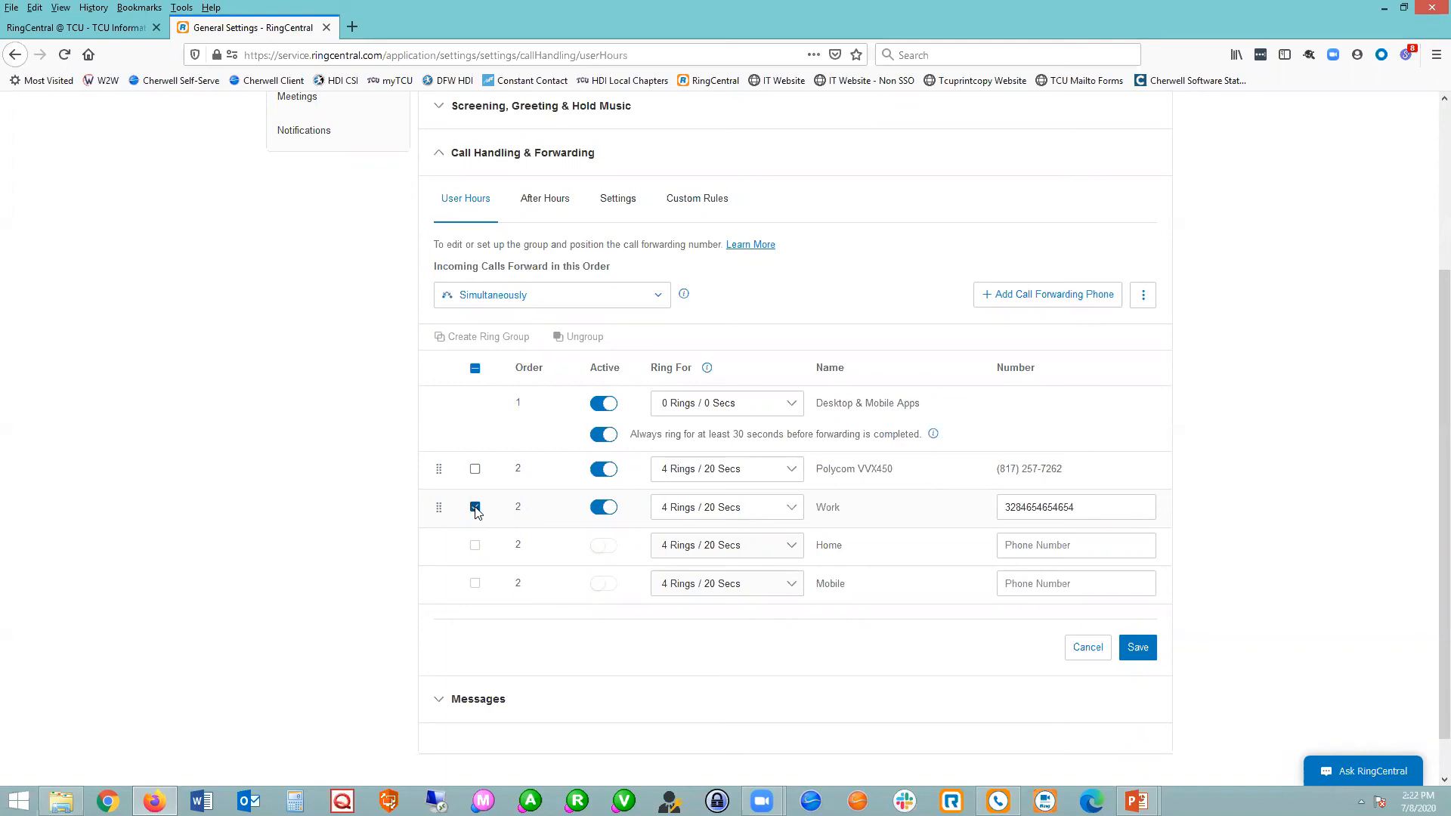
# Deselect and deactivate the Work forwarding phone, and open the Custom Rules without saving the forwarding changes.
pyautogui.click(475, 507)
pyautogui.scroll(-1, 732, 663)
pyautogui.click(605, 507)
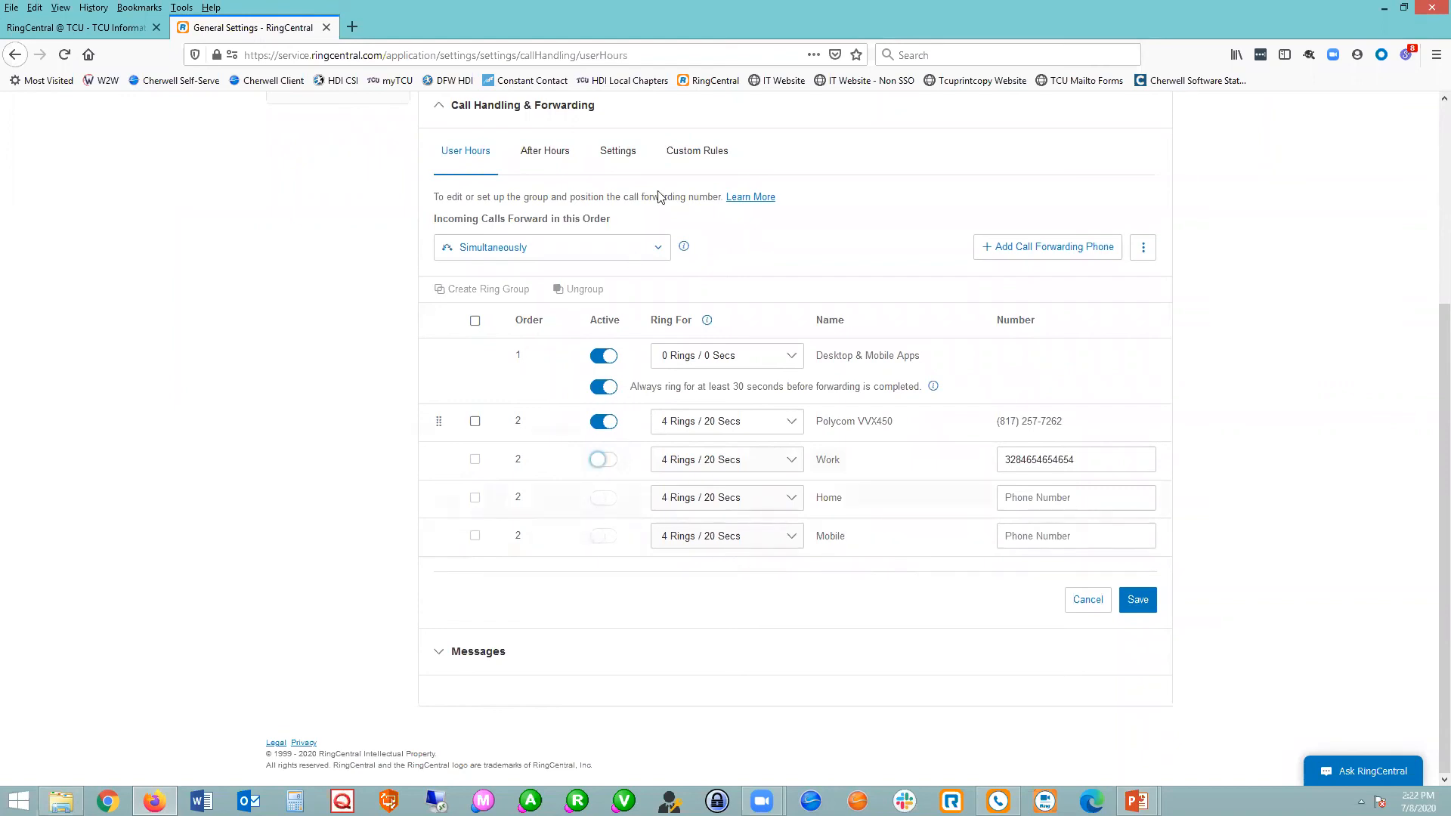
pyautogui.click(684, 151)
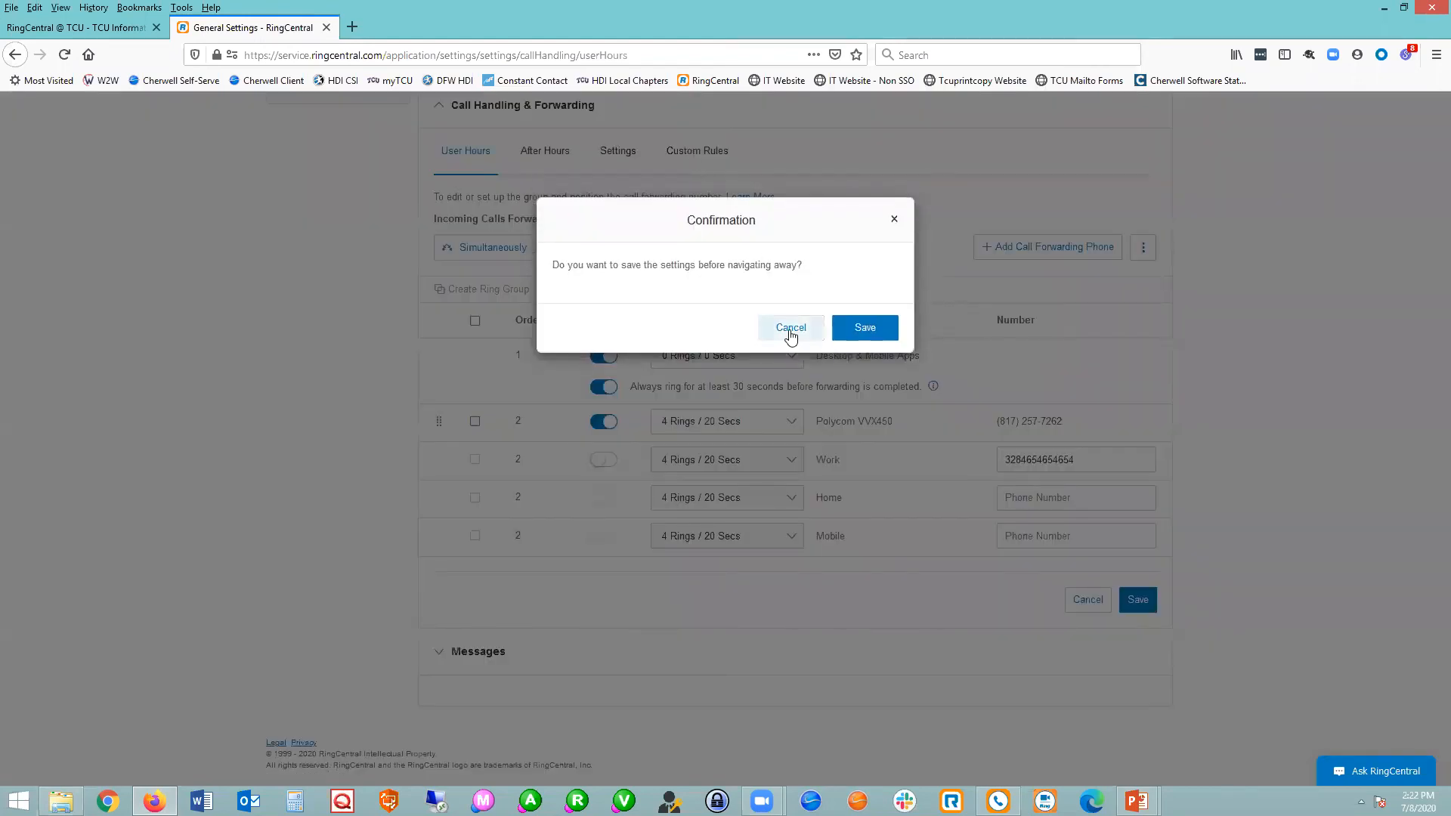
pyautogui.click(791, 332)
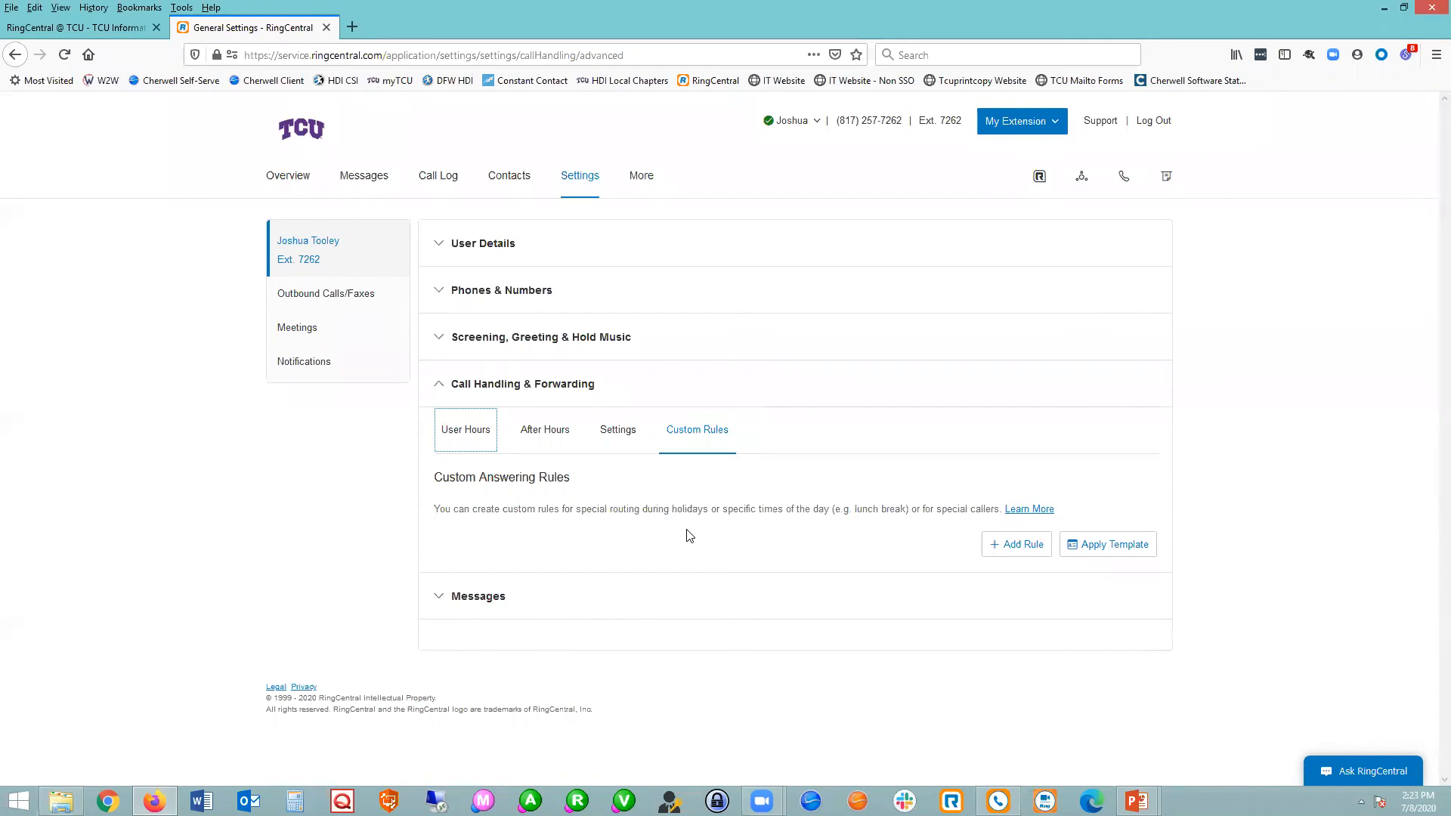
# Close the Call Handling & Forwarding section and look over the Messages settings for user hours.
pyautogui.click(524, 387)
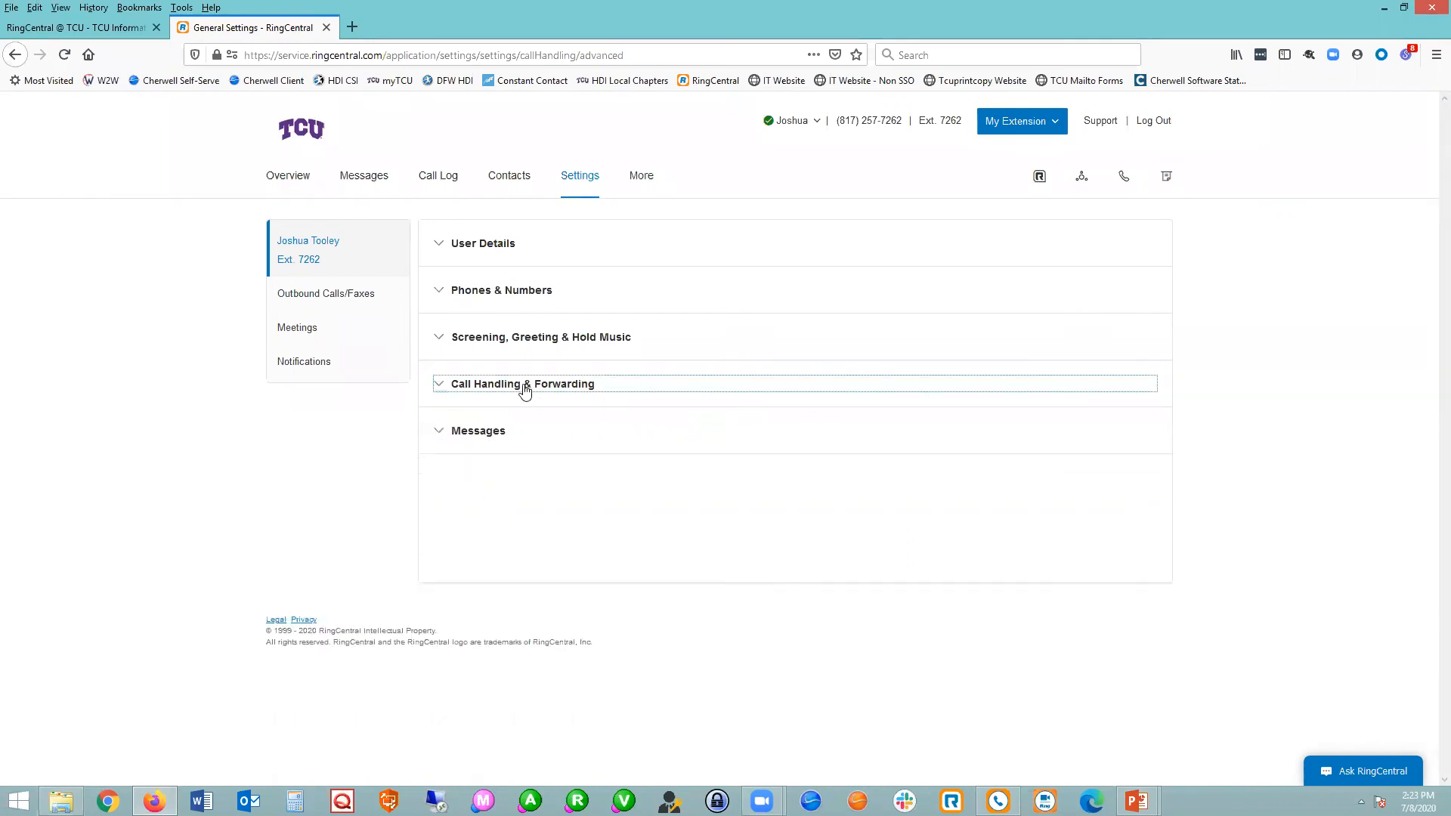
pyautogui.click(489, 435)
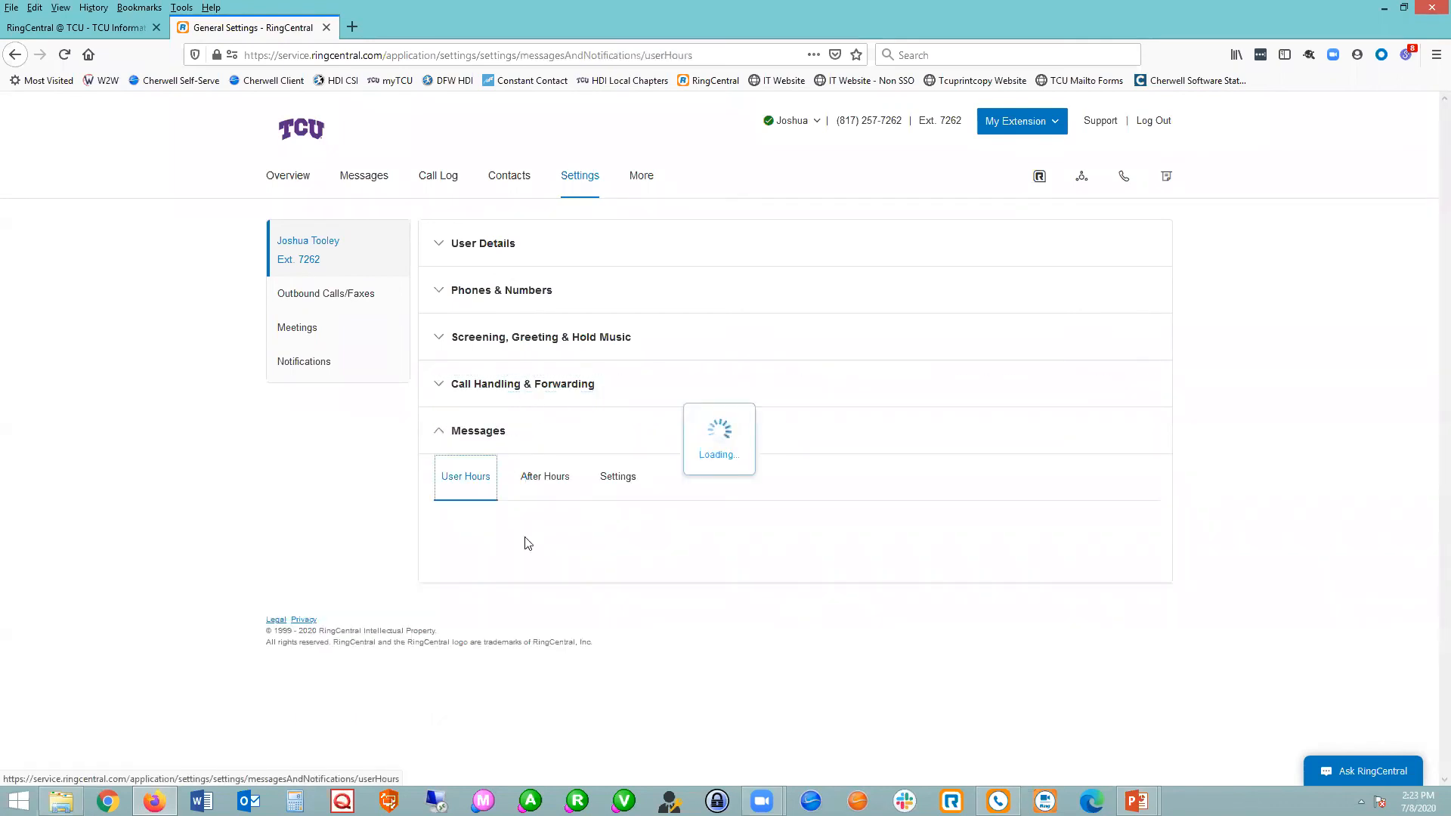
pyautogui.scroll(-2, 557, 638)
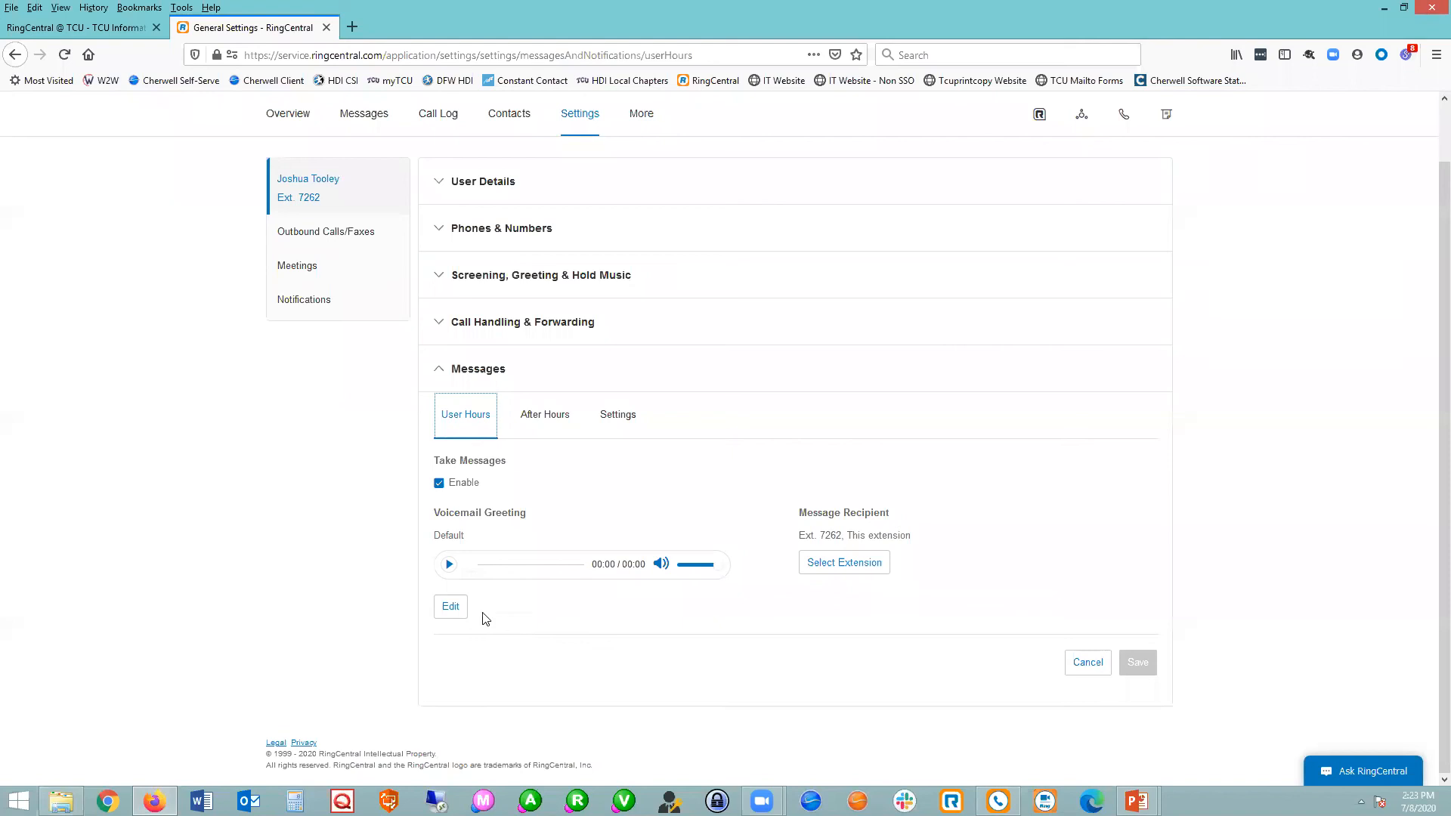
# Examine the default voicemail greeting text and the Phone, Computer Microphone and Importing options for a custom greeting, and cancel without changing it.
pyautogui.click(454, 606)
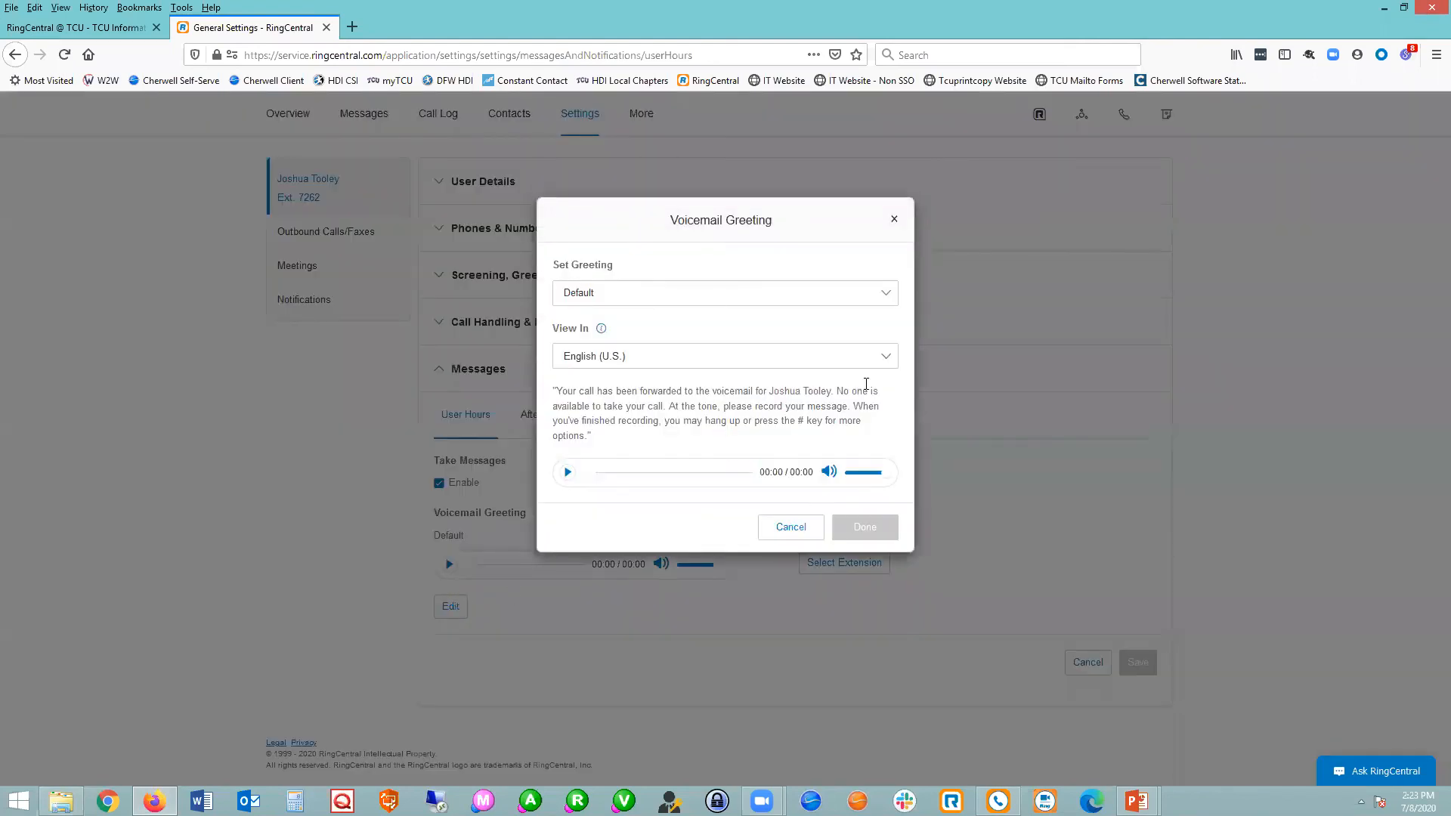
pyautogui.moveTo(556, 390); pyautogui.dragTo(613, 438)
pyautogui.click(614, 438)
pyautogui.click(619, 294)
pyautogui.click(603, 330)
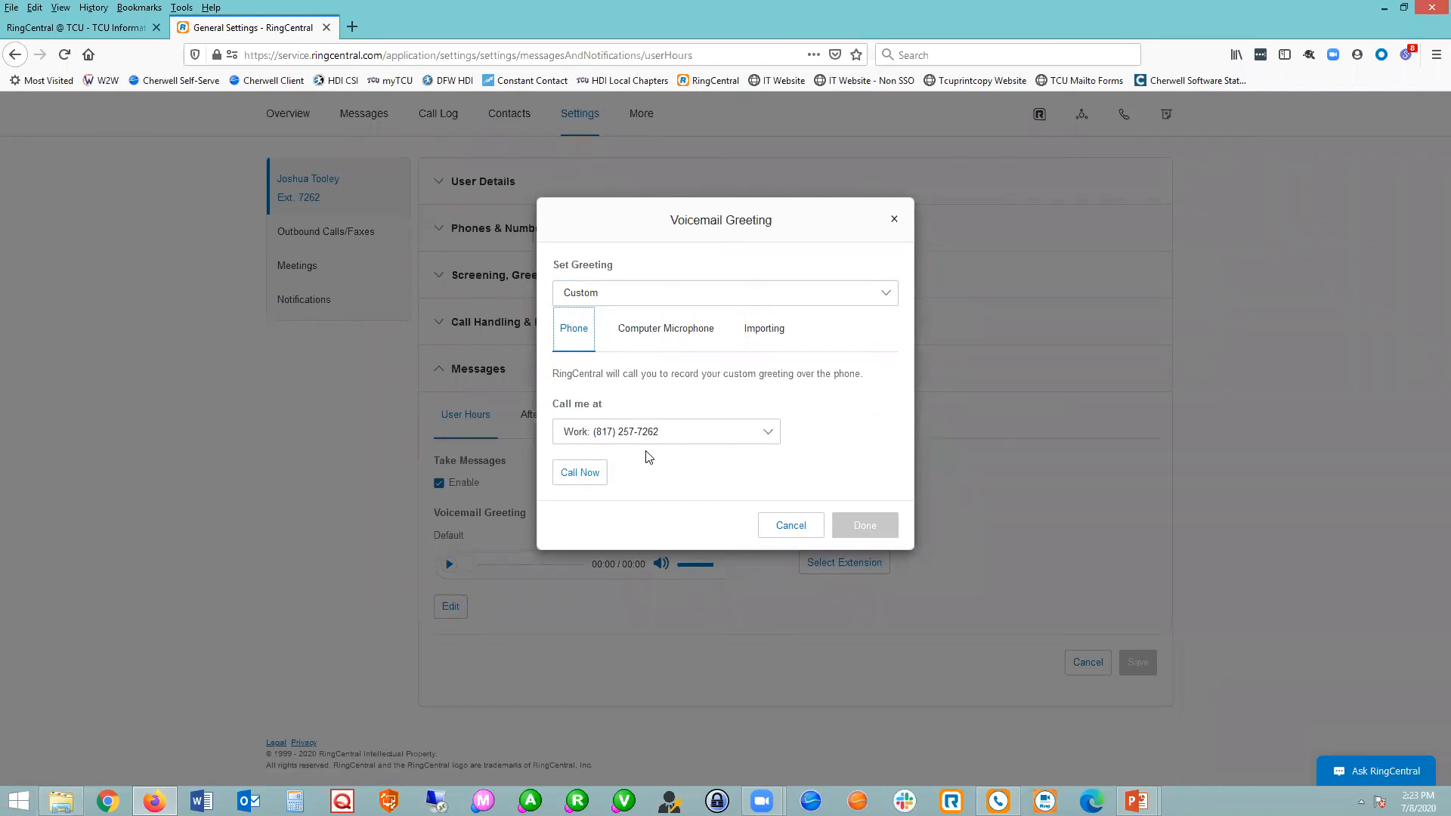
pyautogui.click(648, 333)
pyautogui.click(764, 331)
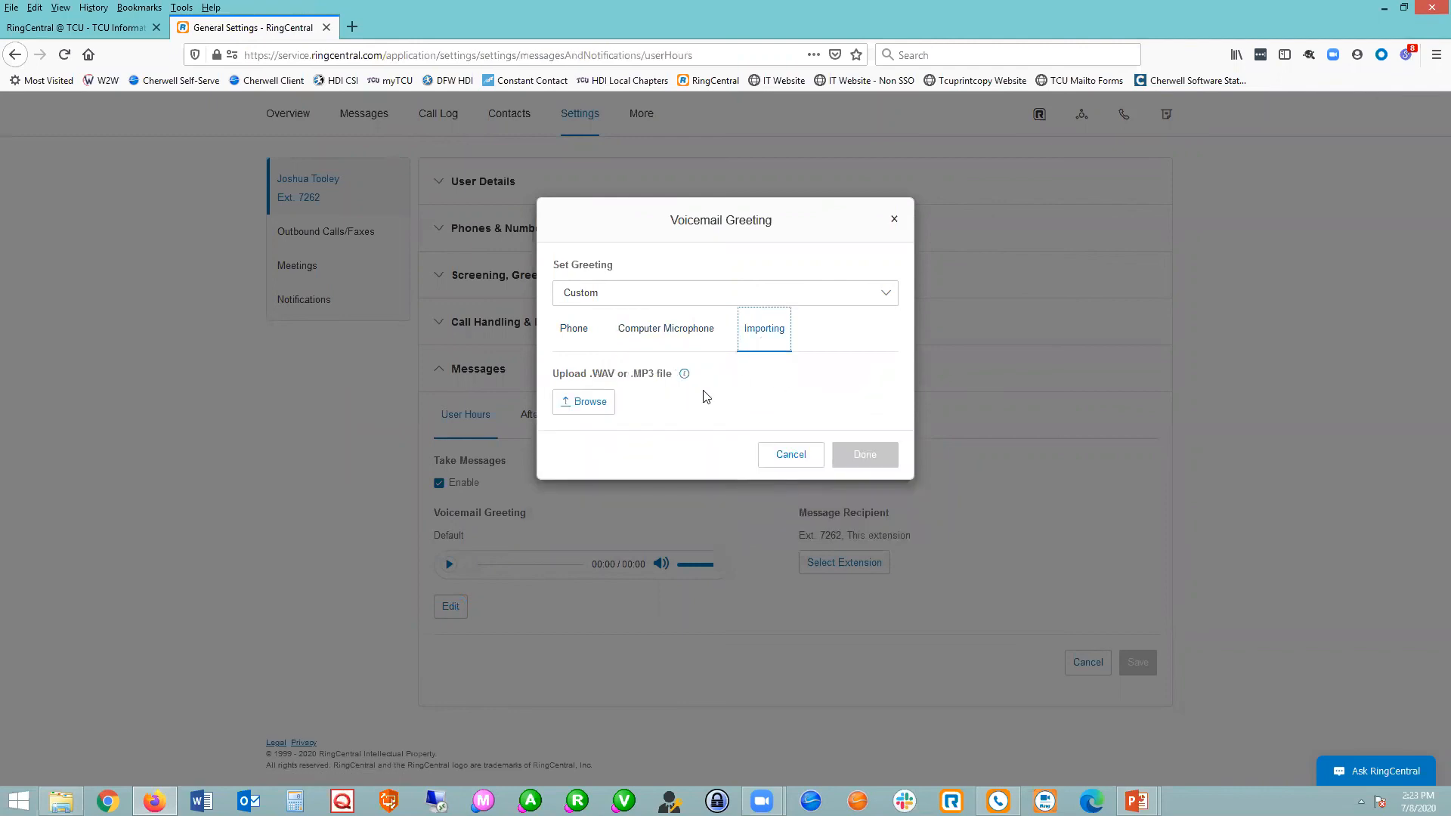
pyautogui.click(797, 456)
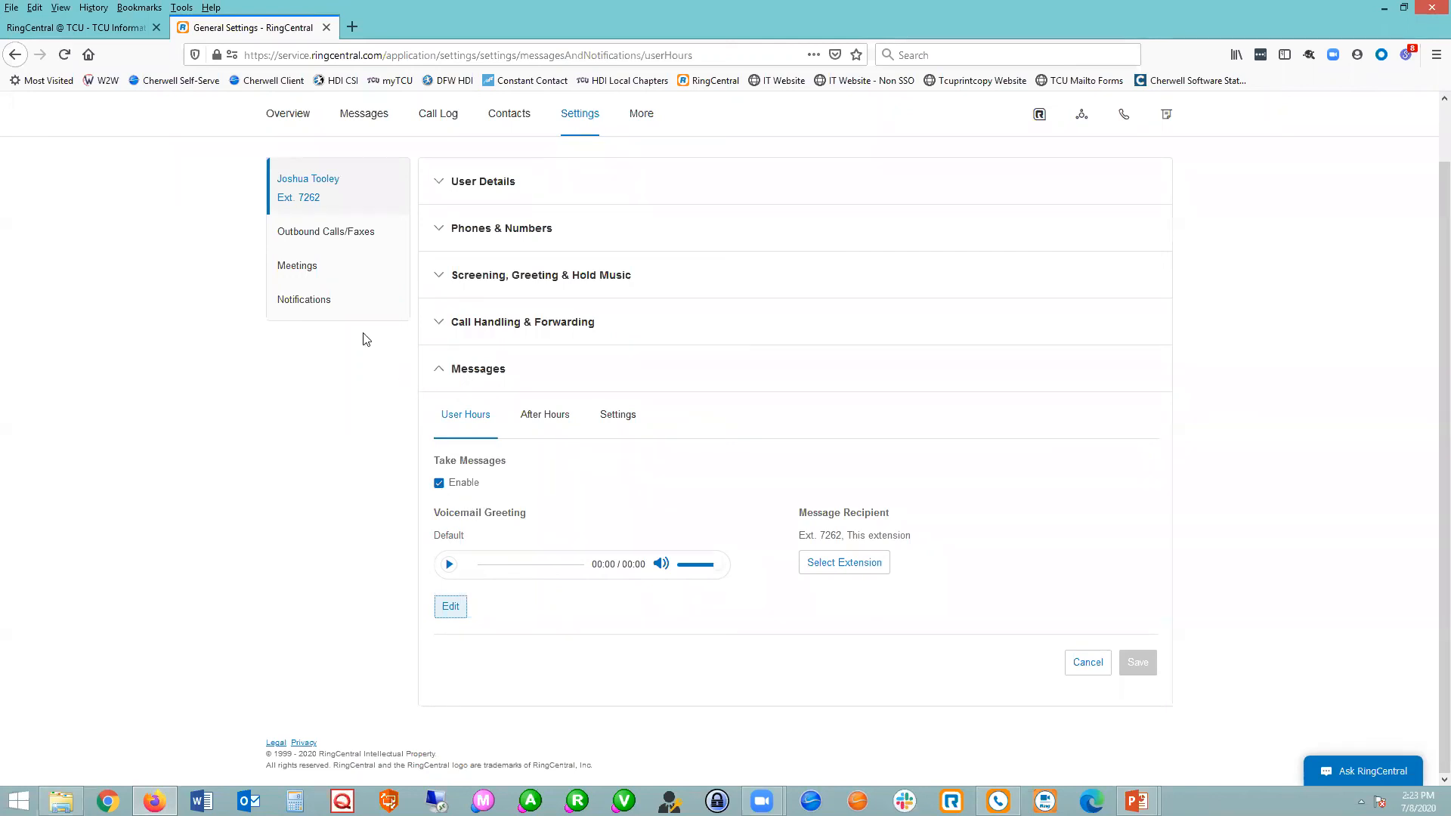
# Open the Messaging Notifications with Advanced Settings, and examine the customization options for voicemail message notifications.
pyautogui.click(339, 301)
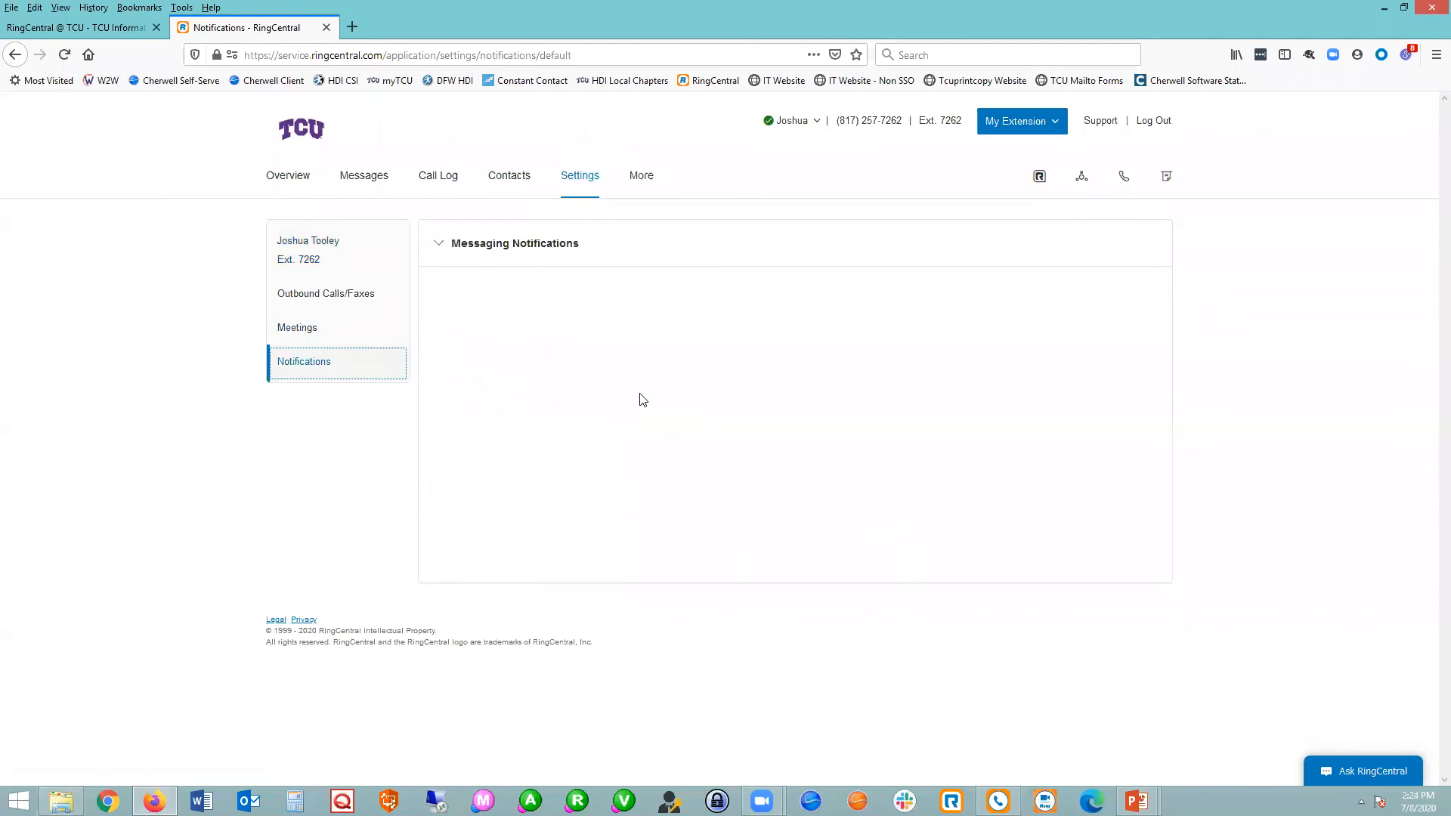
pyautogui.click(532, 247)
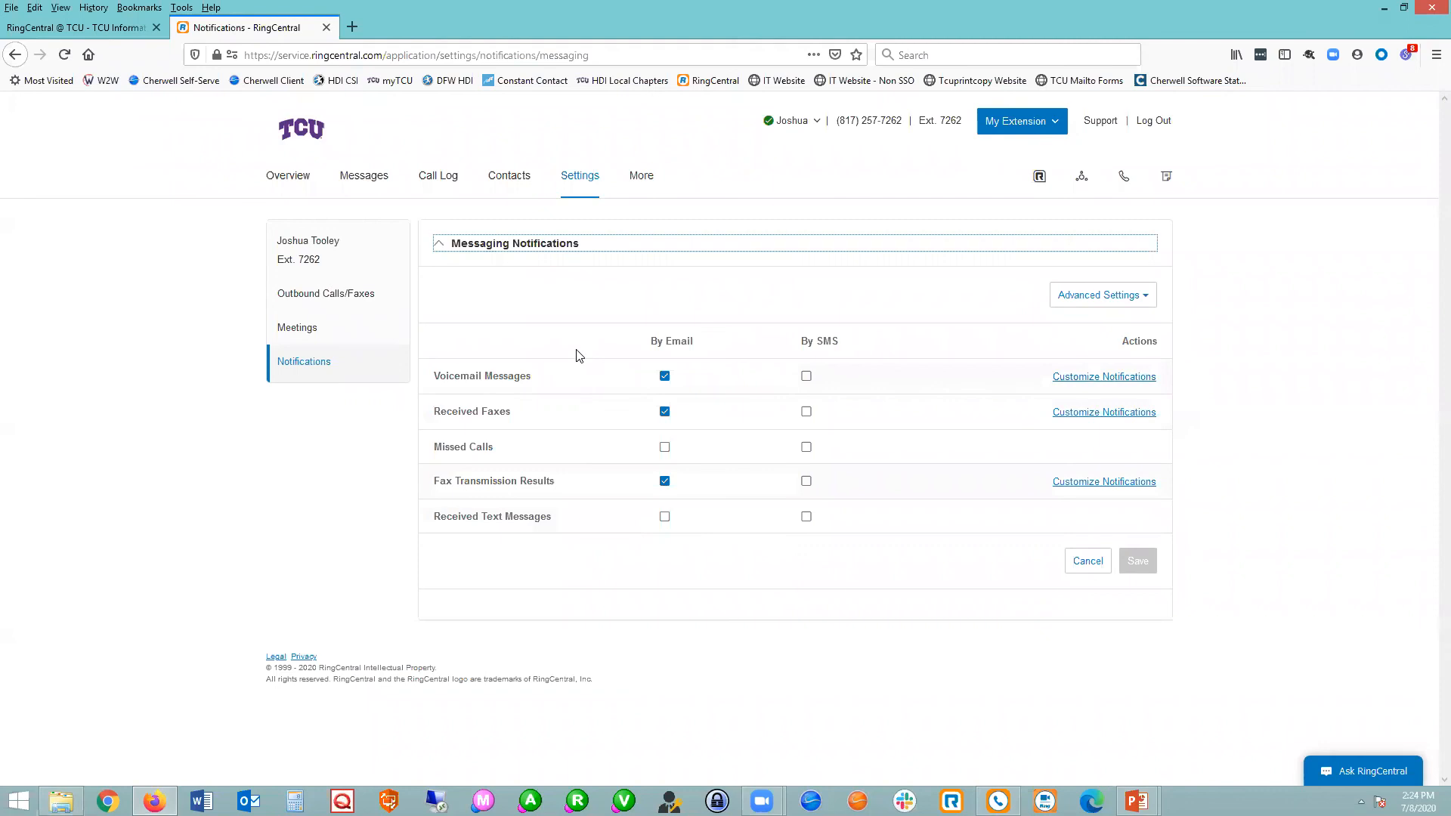
pyautogui.click(1131, 303)
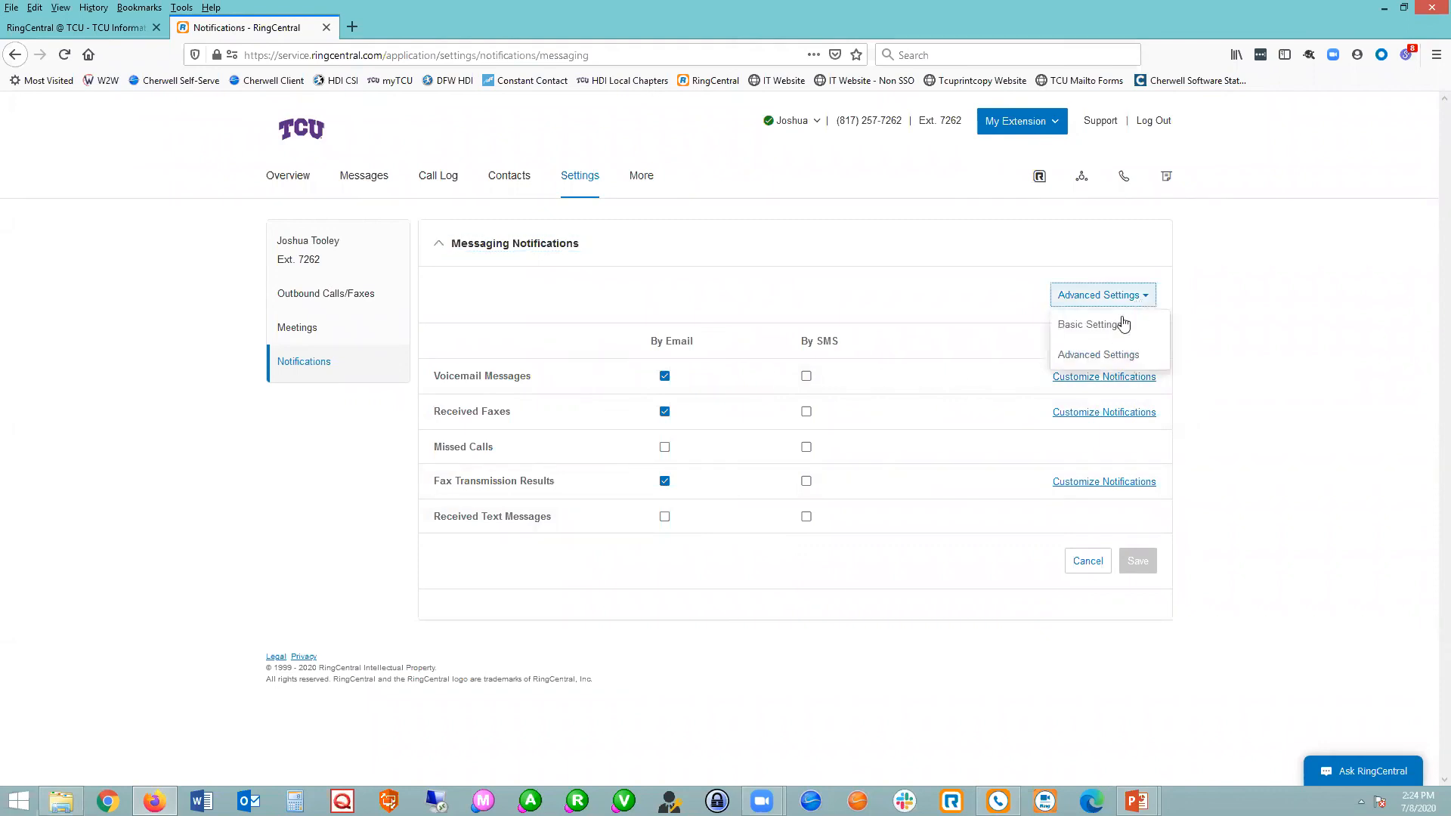
pyautogui.click(1085, 364)
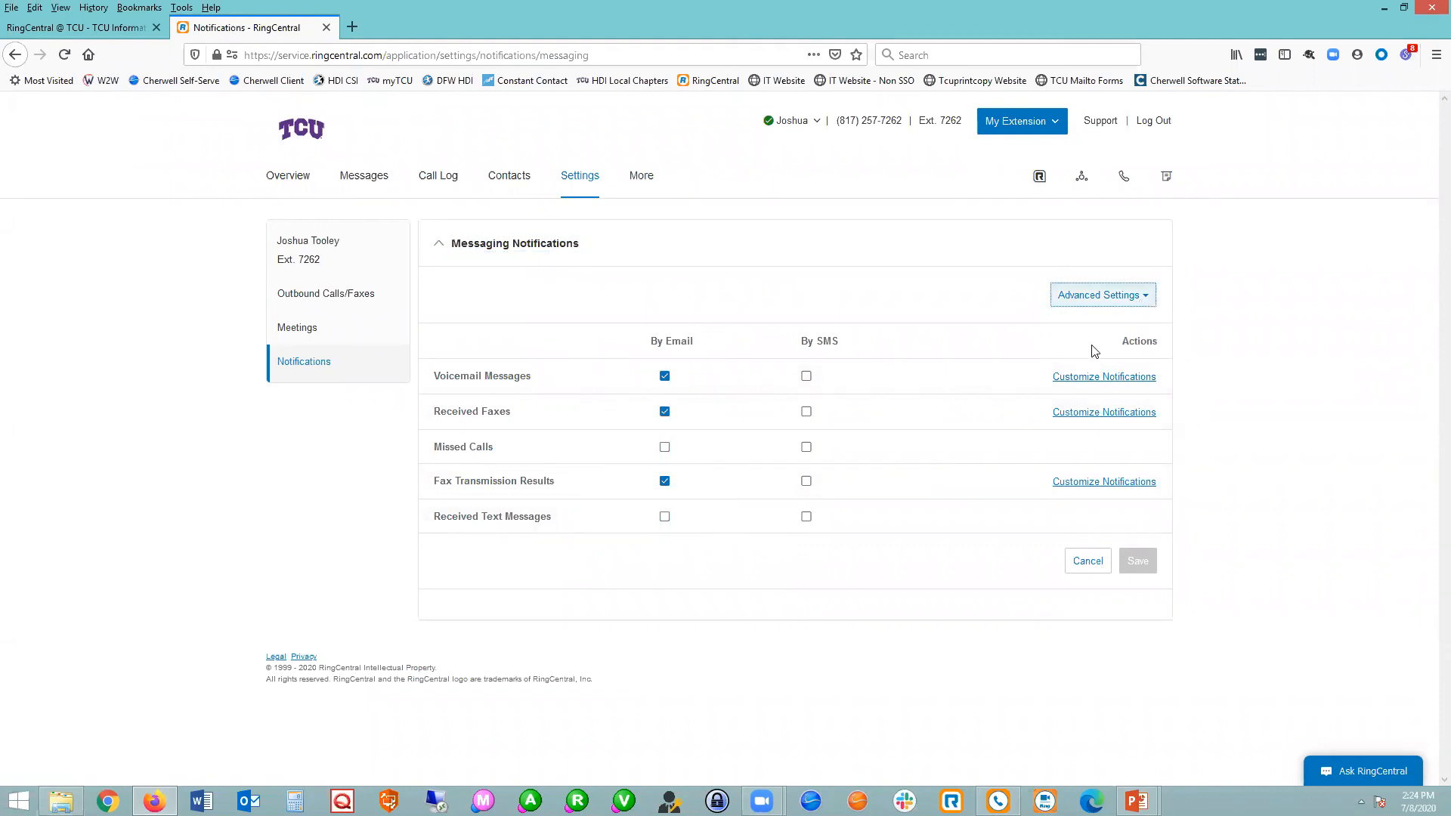
pyautogui.click(1088, 377)
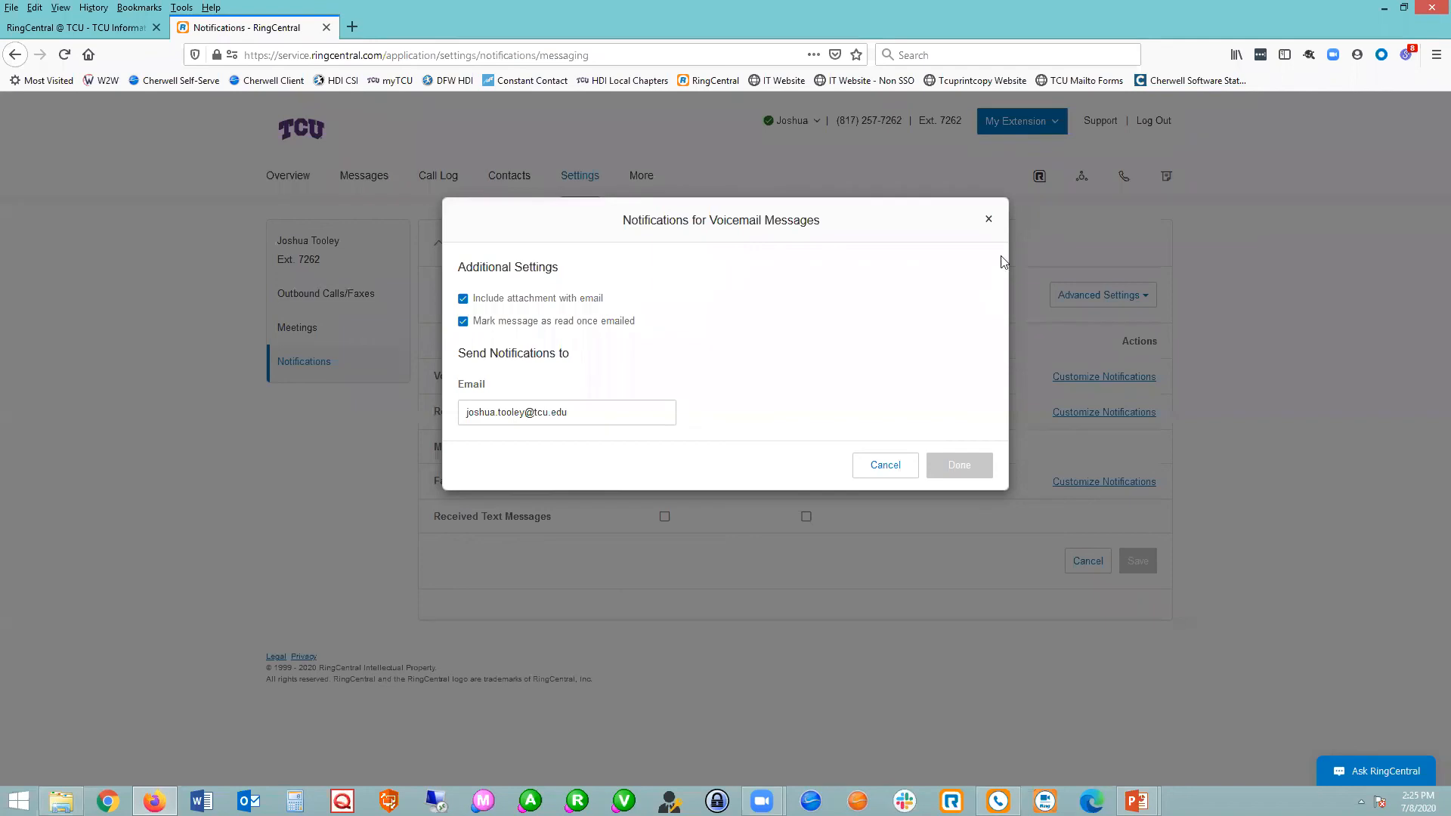
pyautogui.click(987, 219)
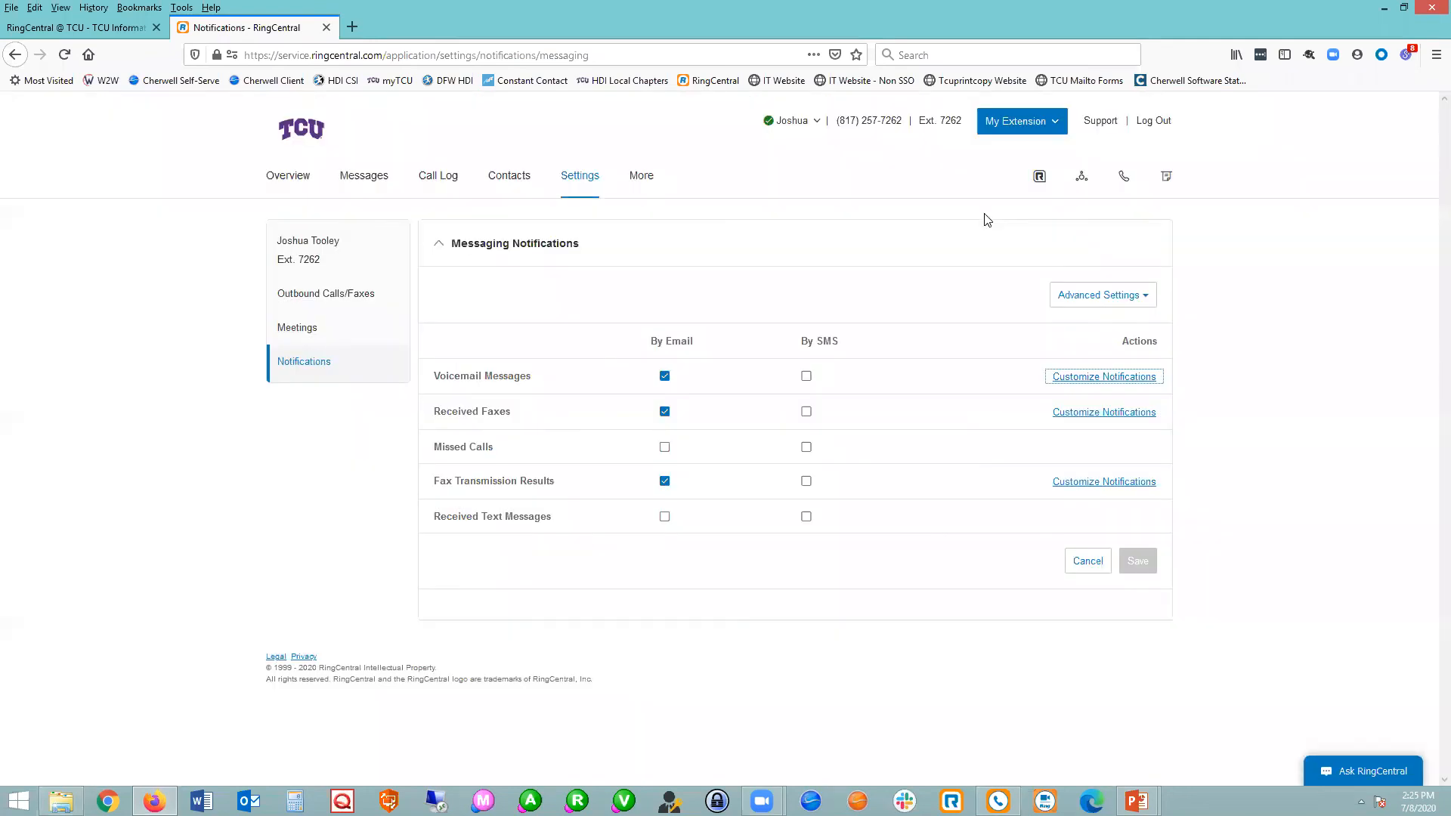
# Switch to the RingCentral Phone Training Presentation in PowerPoint and look through its slide thumbnails past the desk phone slides.
pyautogui.click(1137, 801)
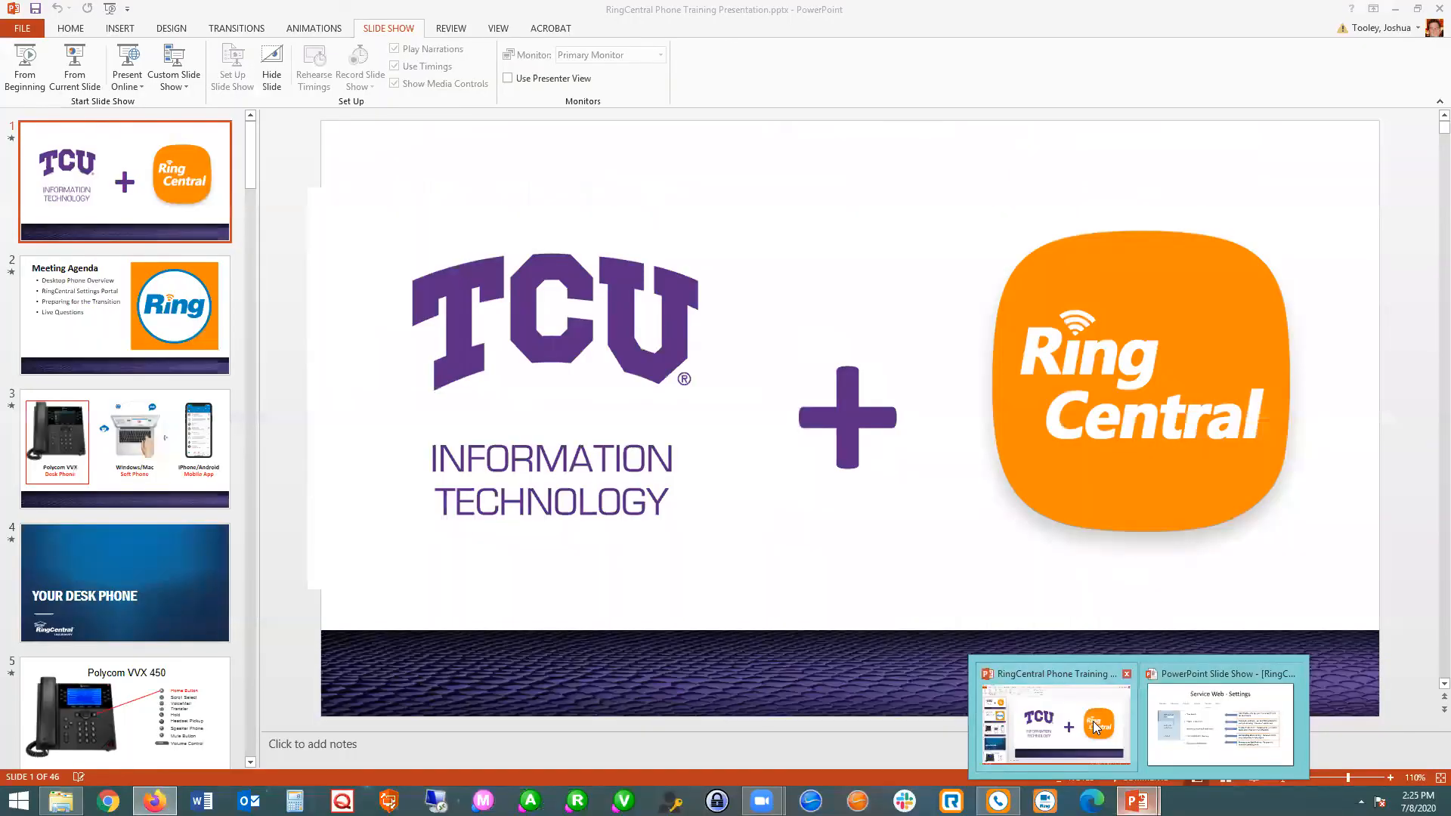
pyautogui.click(1093, 721)
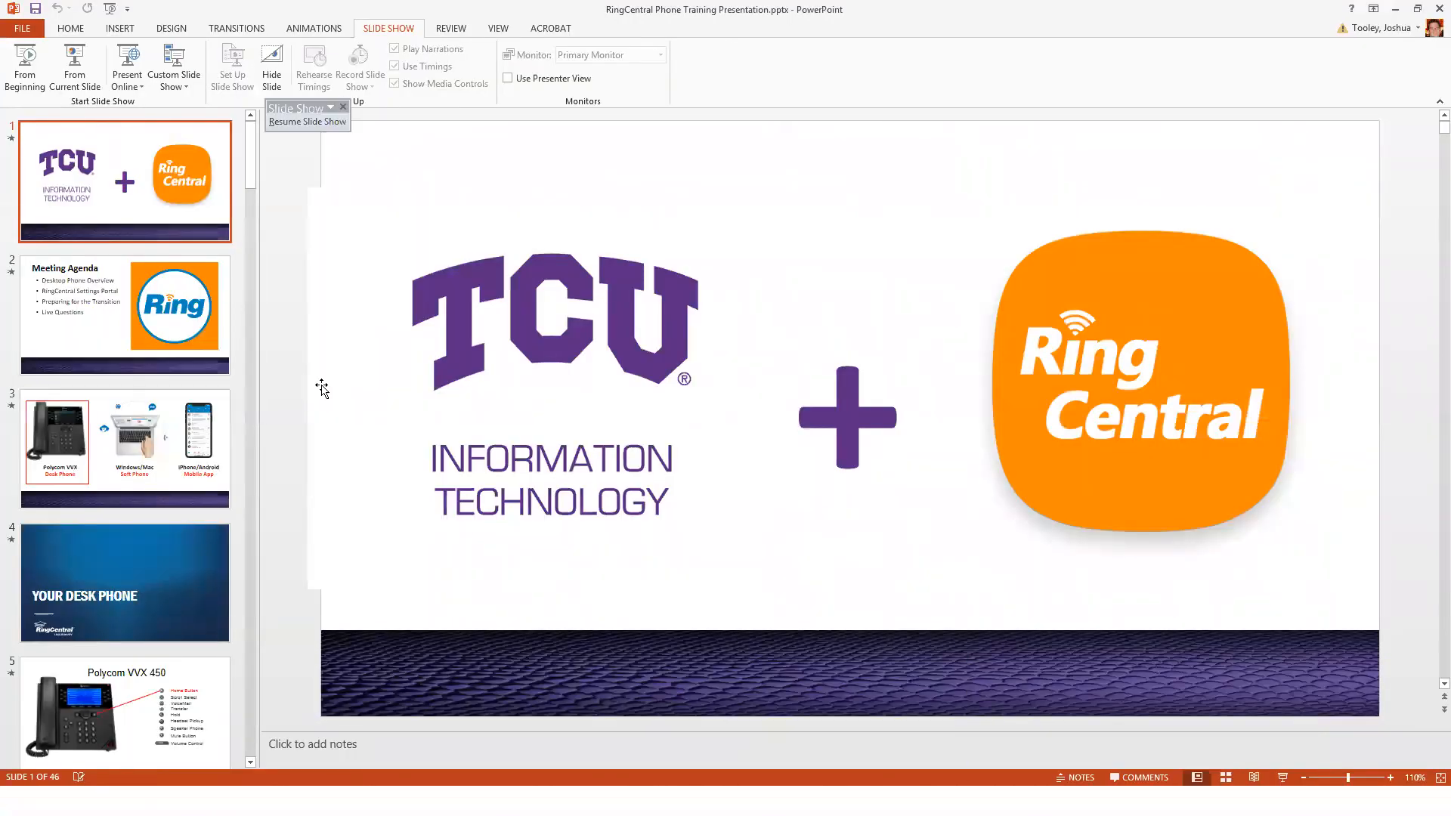
pyautogui.scroll(-15, 176, 637)
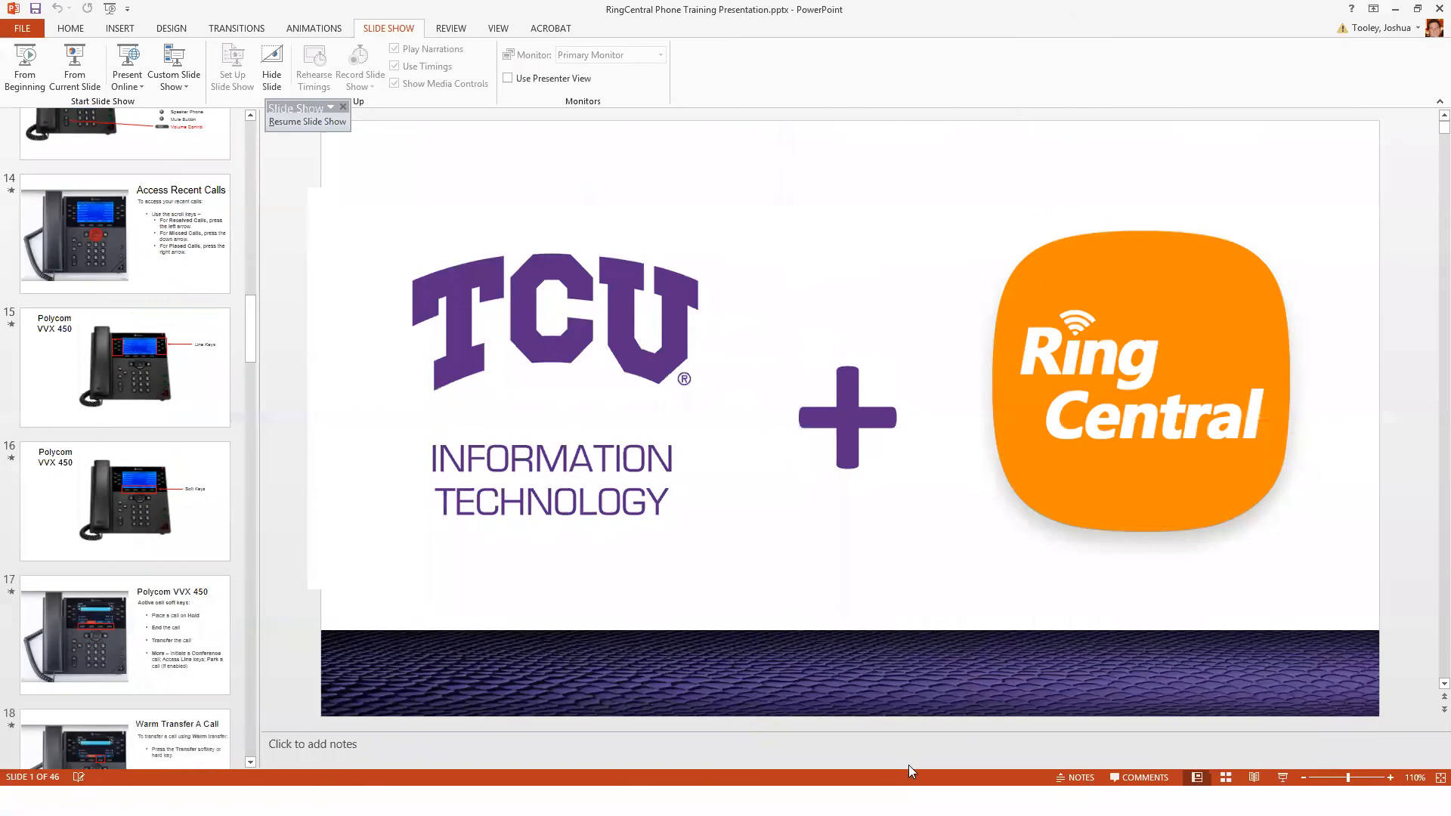
pyautogui.scroll(-20, 167, 686)
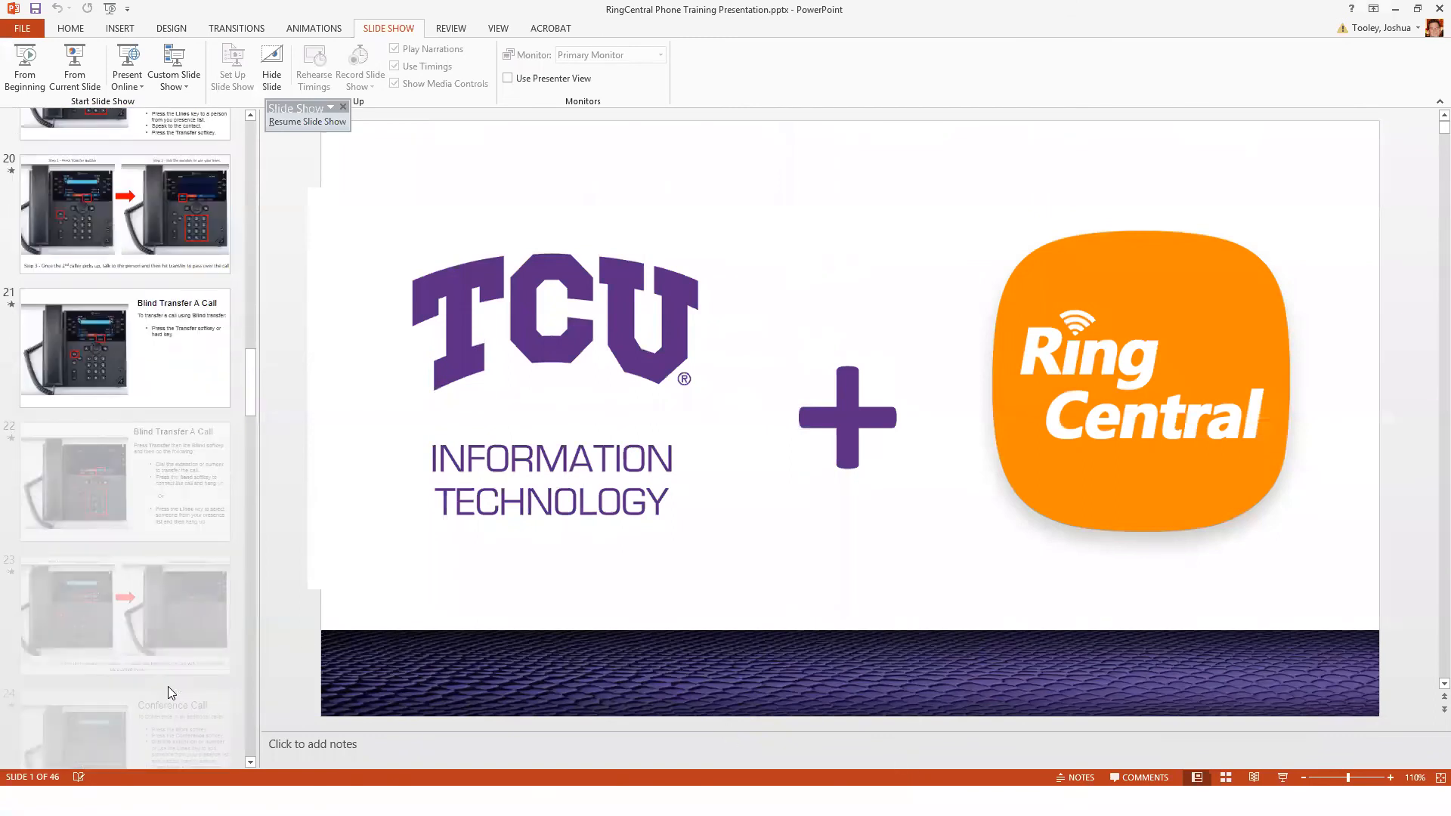